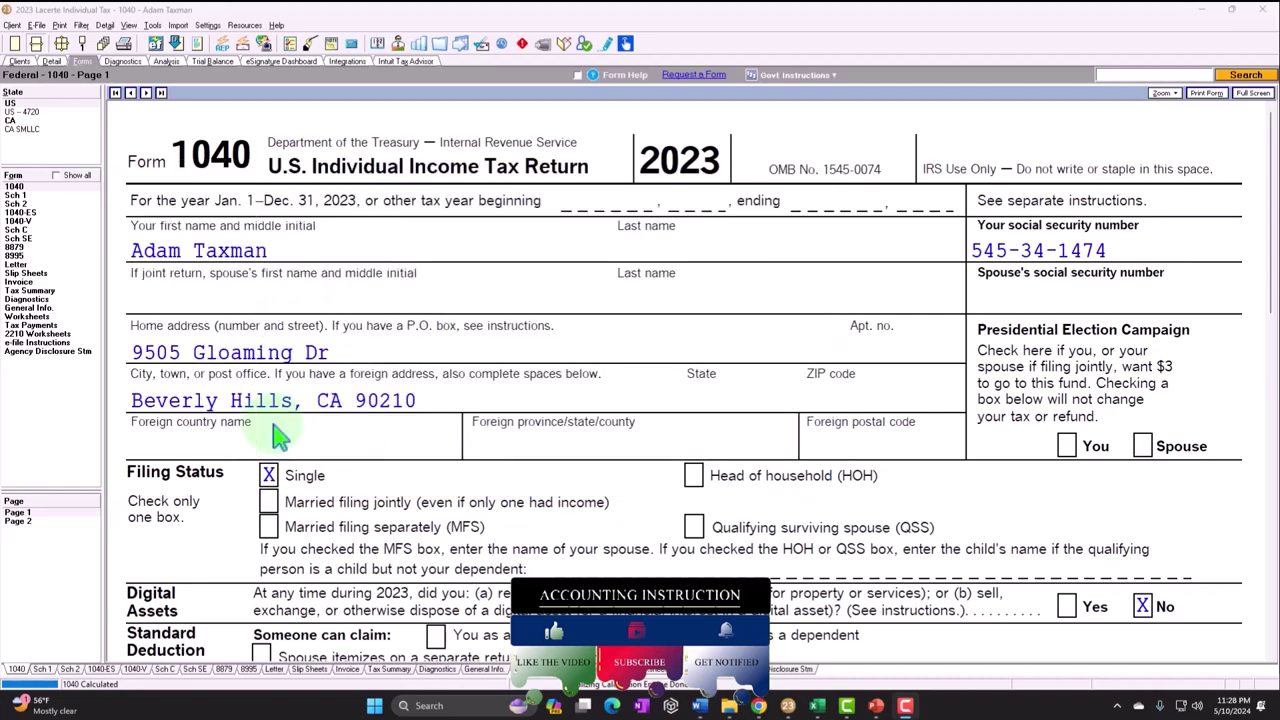
- Review the income lines on page 1 of Form 1040, then the income and expenses on Schedule C
scroll(440, 495, "down", 4)
scroll(447, 508, "down", 7)
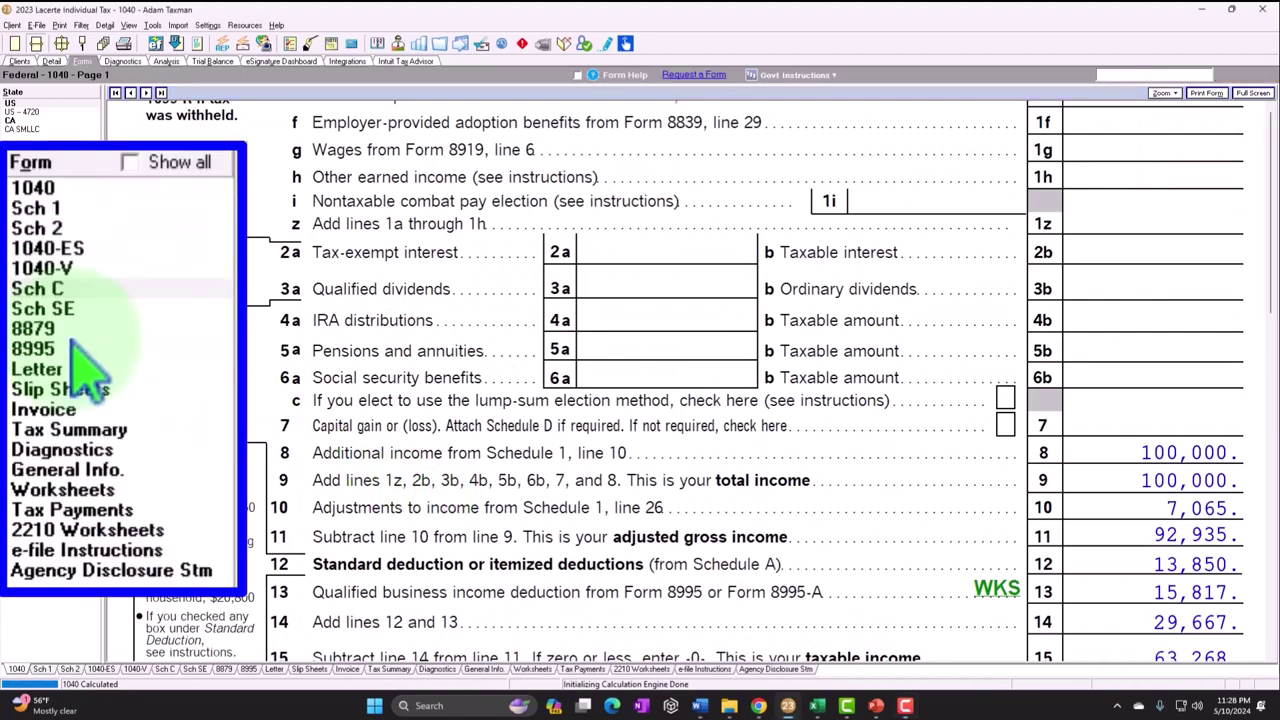
left_click(16, 229)
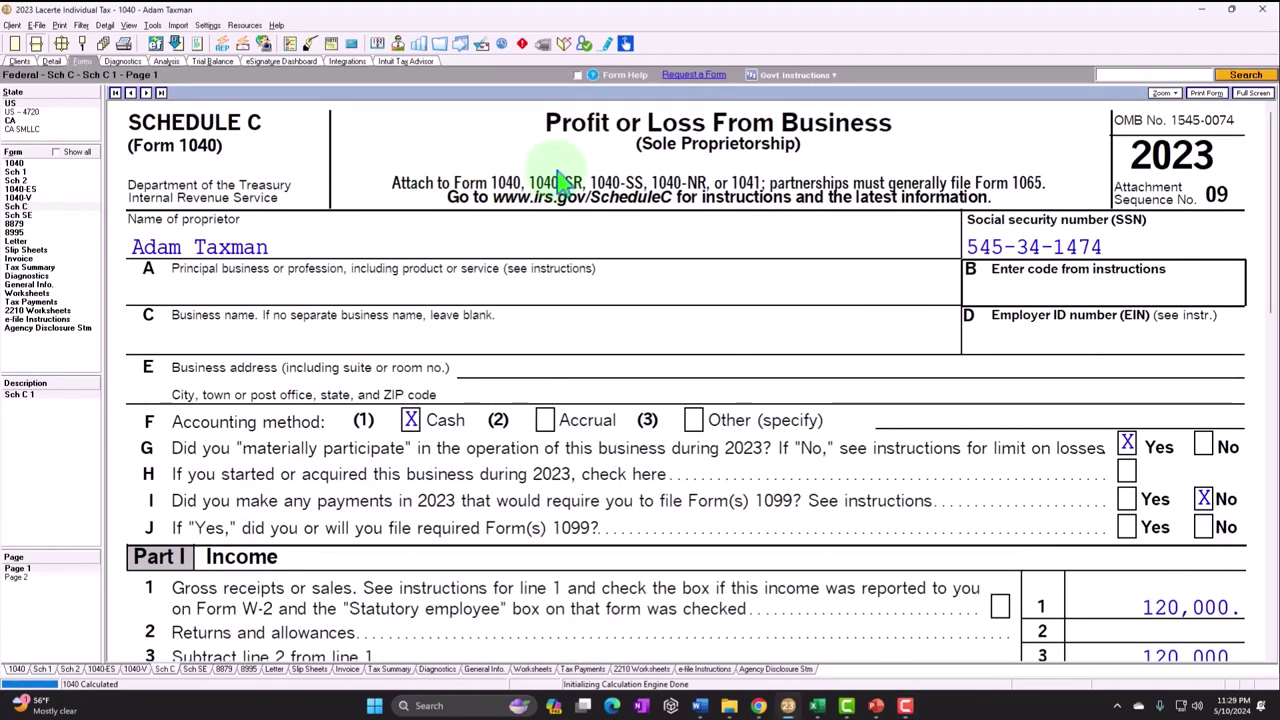
scroll(545, 180, "down", 5)
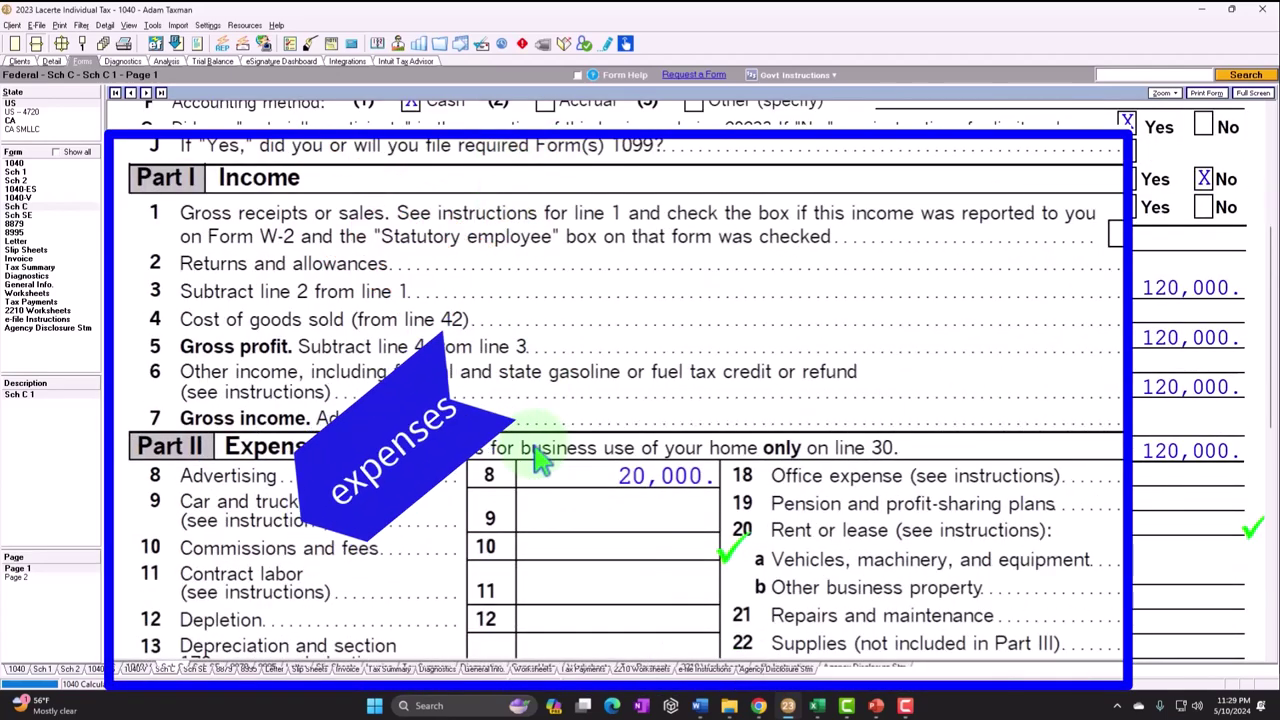
scroll(487, 487, "down", 8)
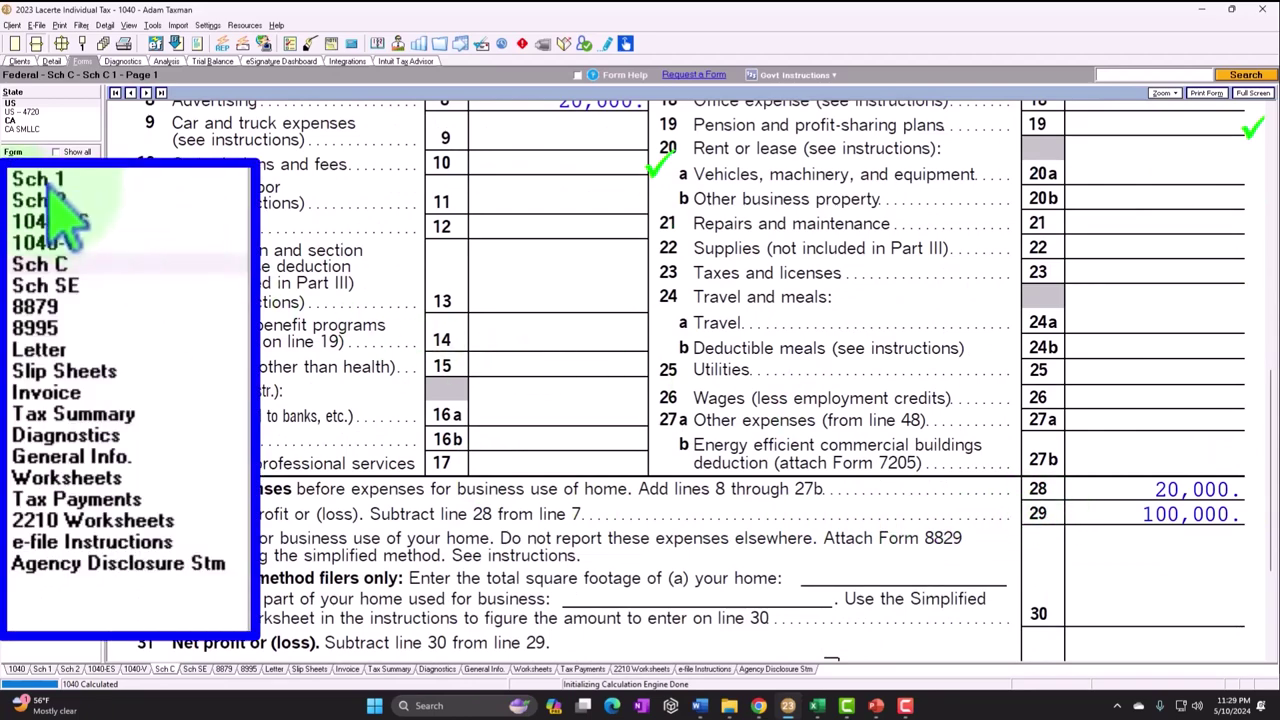
- Trace the business income from Schedule 1, line 3, to the additional income and deduction lines on Form 1040, page 1
left_click(16, 172)
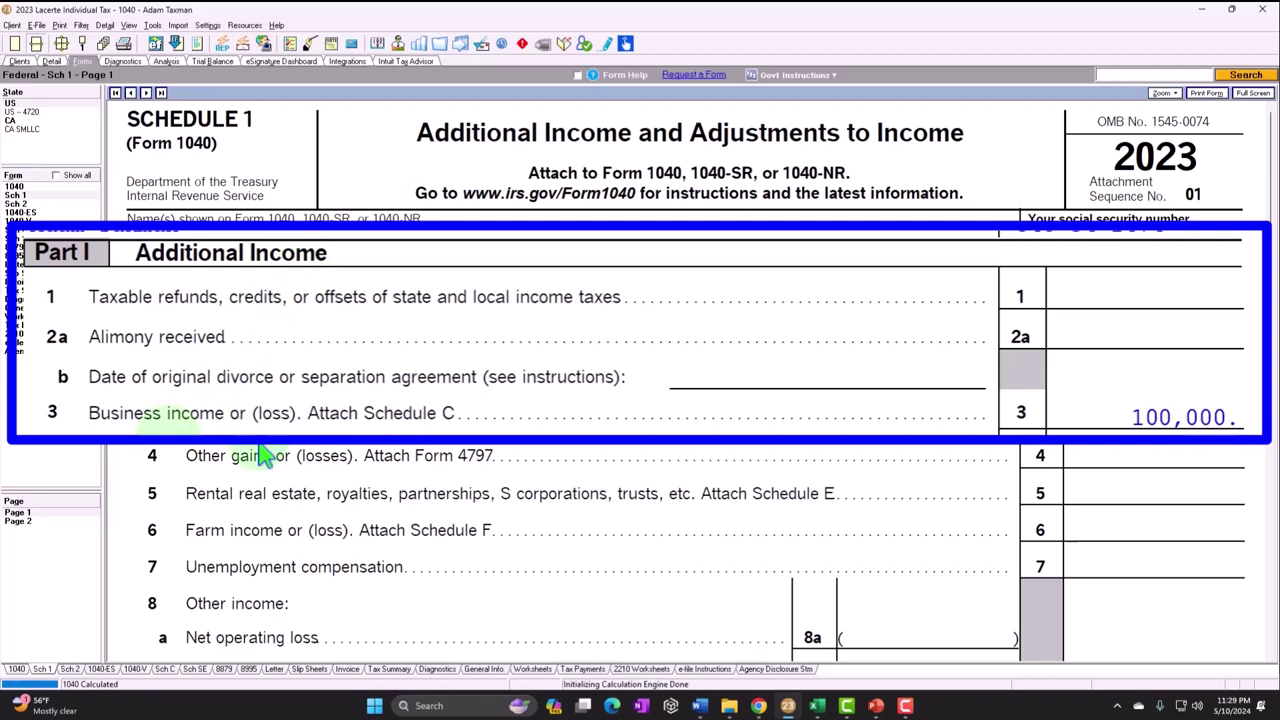
left_click(1058, 416)
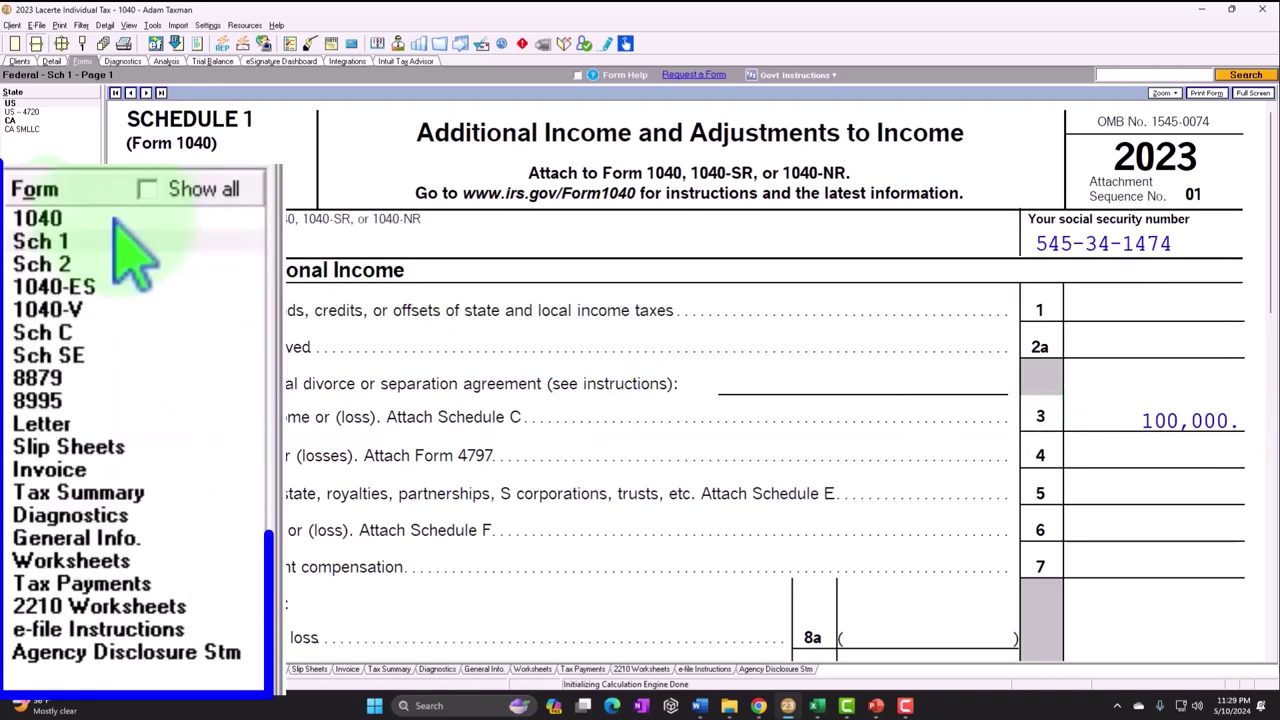
left_click(30, 187)
scroll(760, 440, "down", 10)
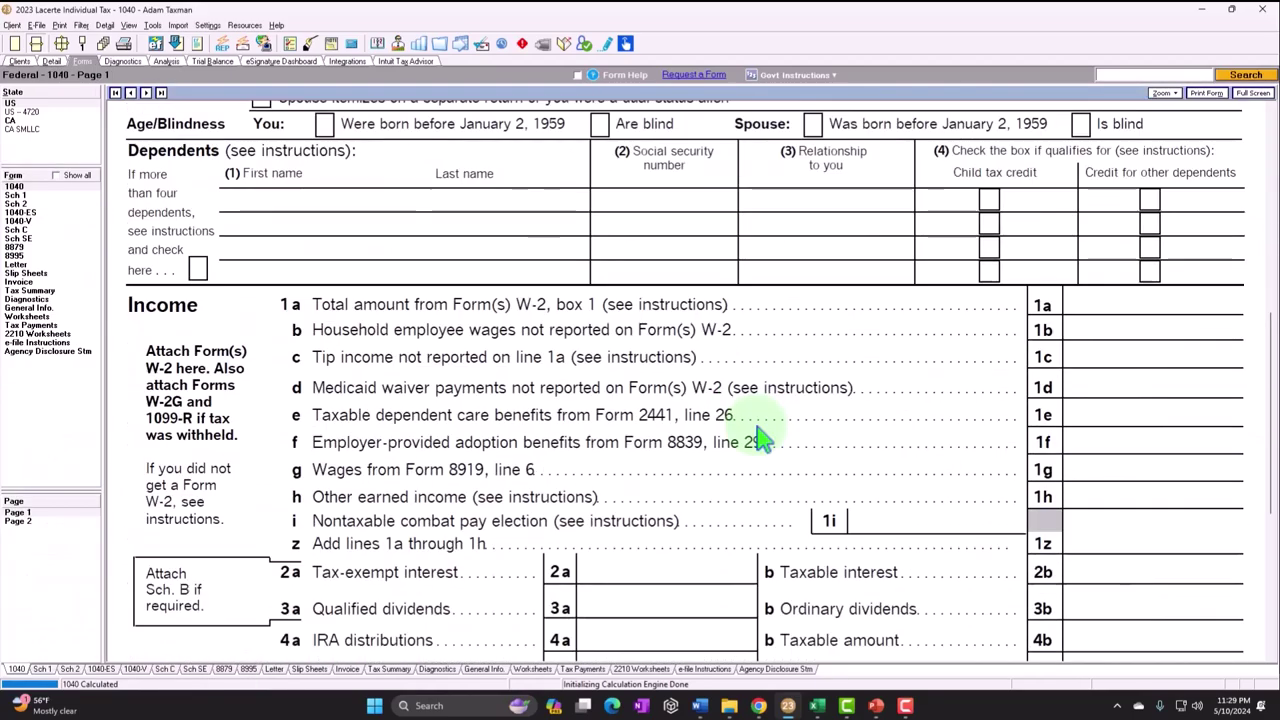
scroll(760, 440, "down", 4)
left_click(1052, 403)
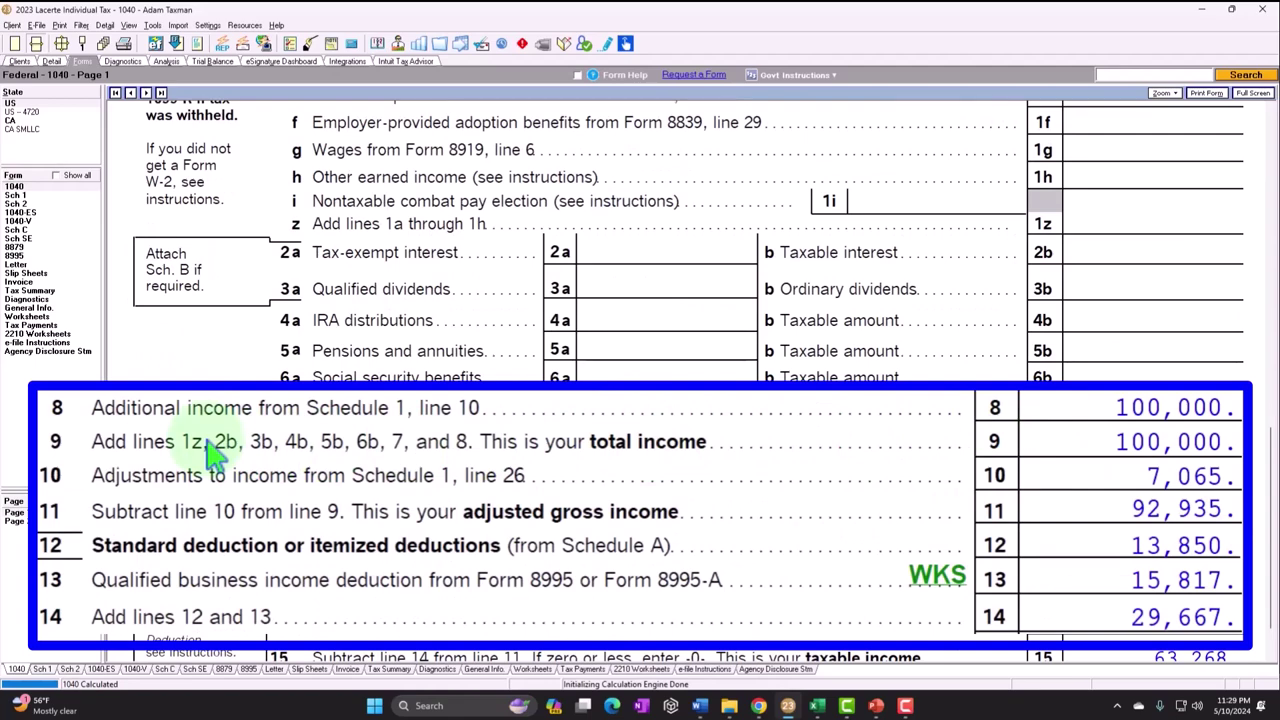
- Examine the net profit on Schedule C, line 31, and the self-employment tax calculation on Schedule SE
left_click(28, 228)
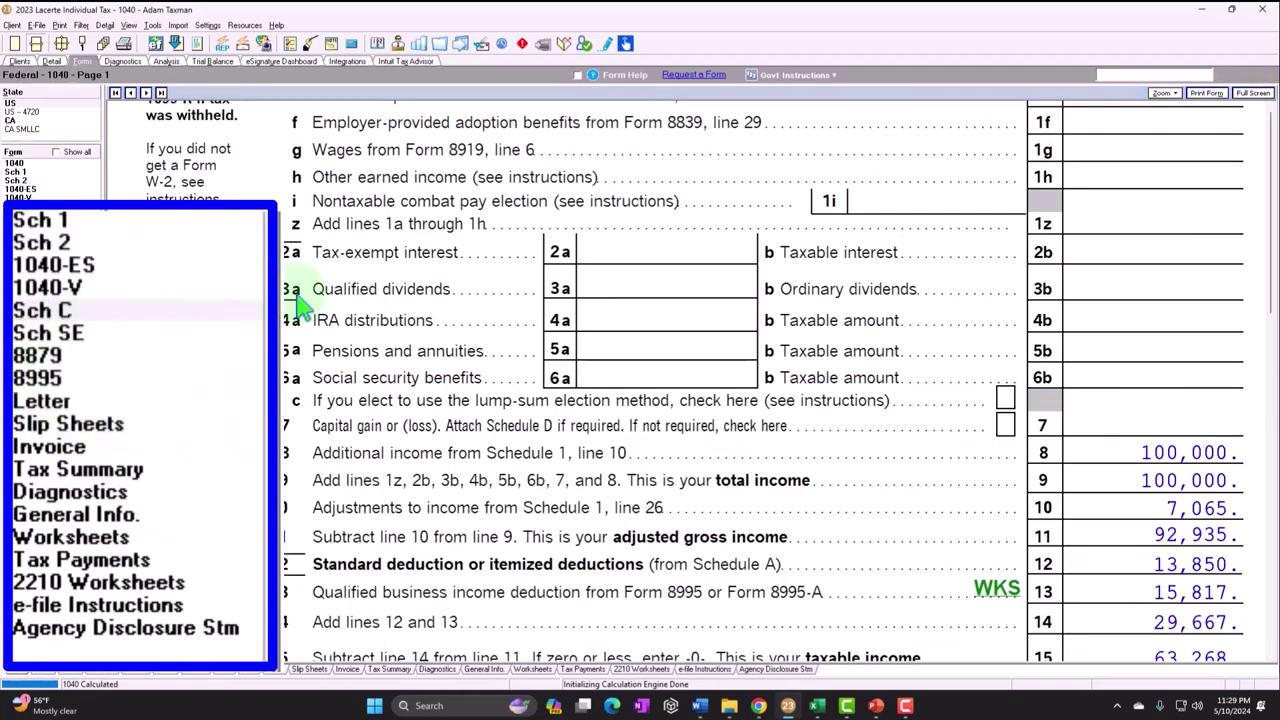
scroll(740, 480, "down", 10)
scroll(765, 515, "down", 5)
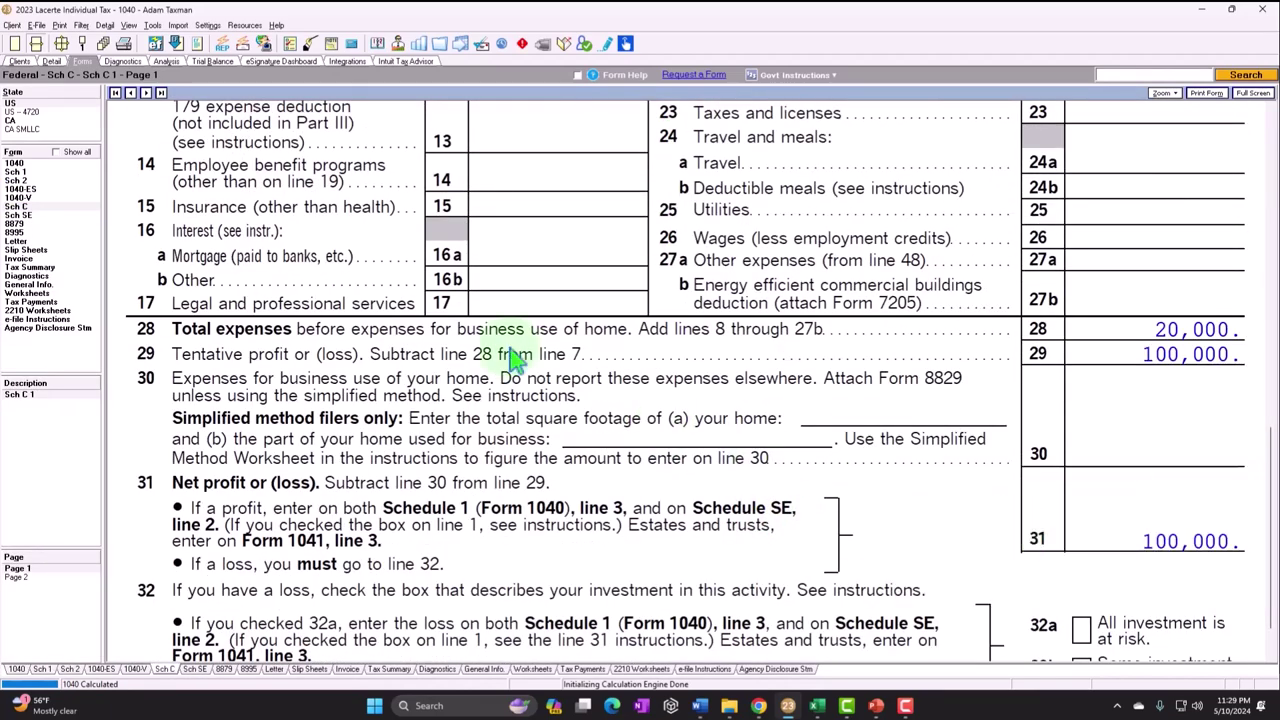
left_click(38, 215)
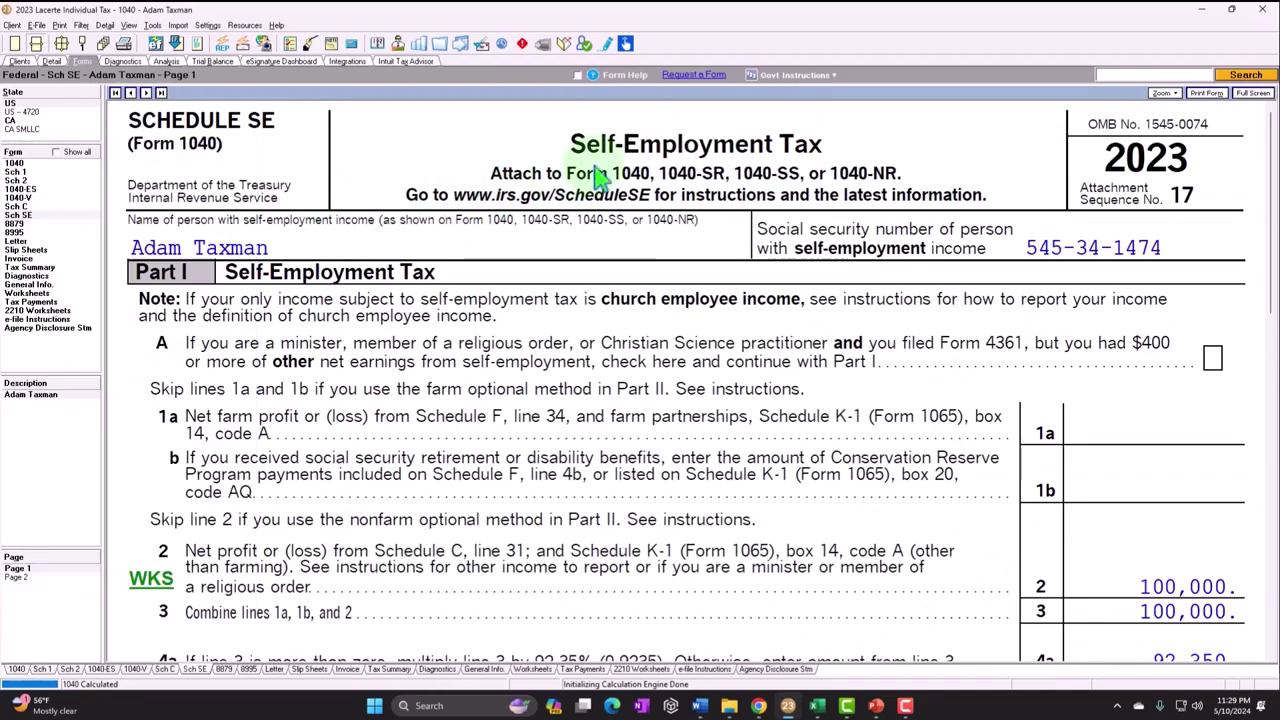
scroll(585, 270, "down", 3)
scroll(585, 270, "down", 10)
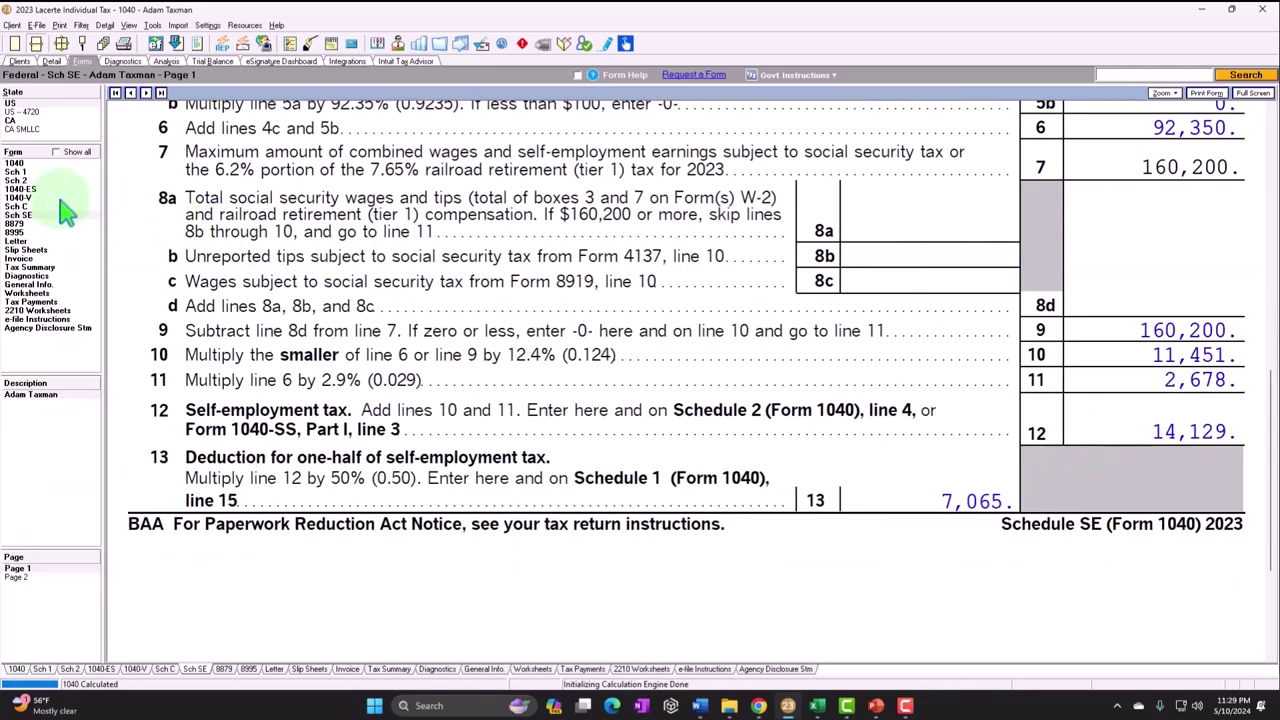
- Follow the self-employment tax from Schedule 2, line 4, to the other taxes line on page 2 of Form 1040
left_click(16, 180)
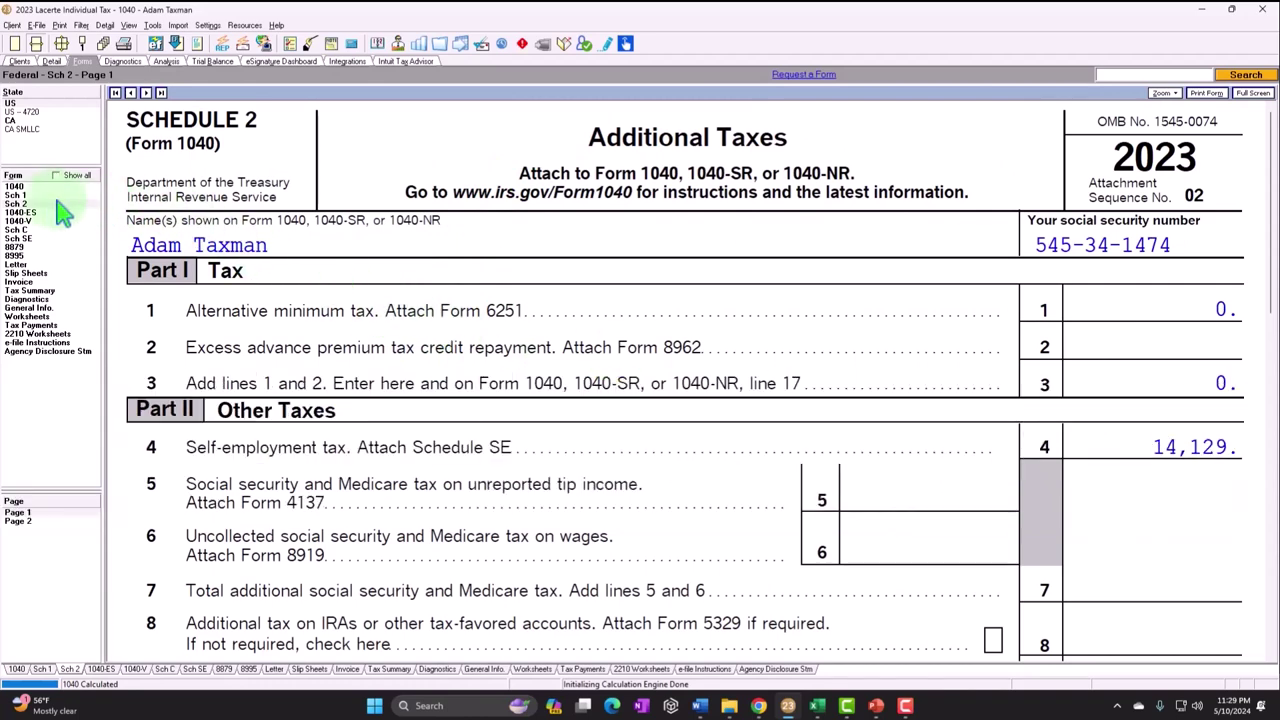
left_click(40, 76)
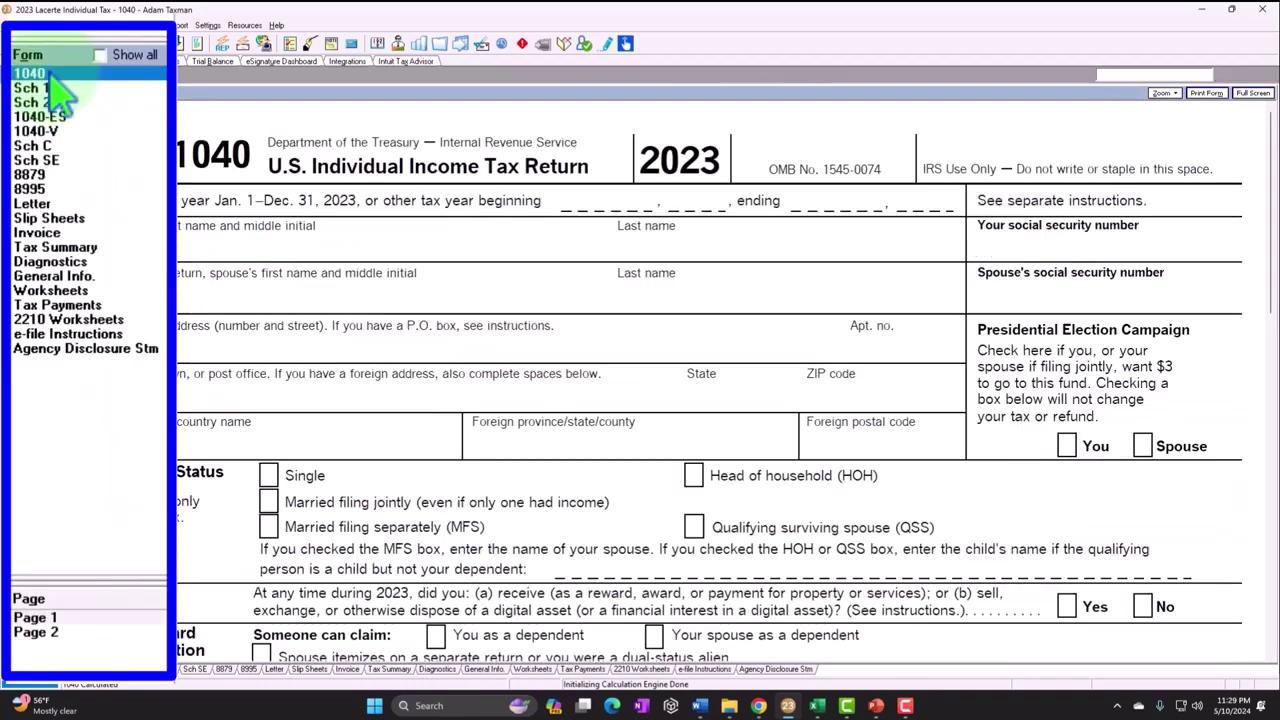
left_click(45, 634)
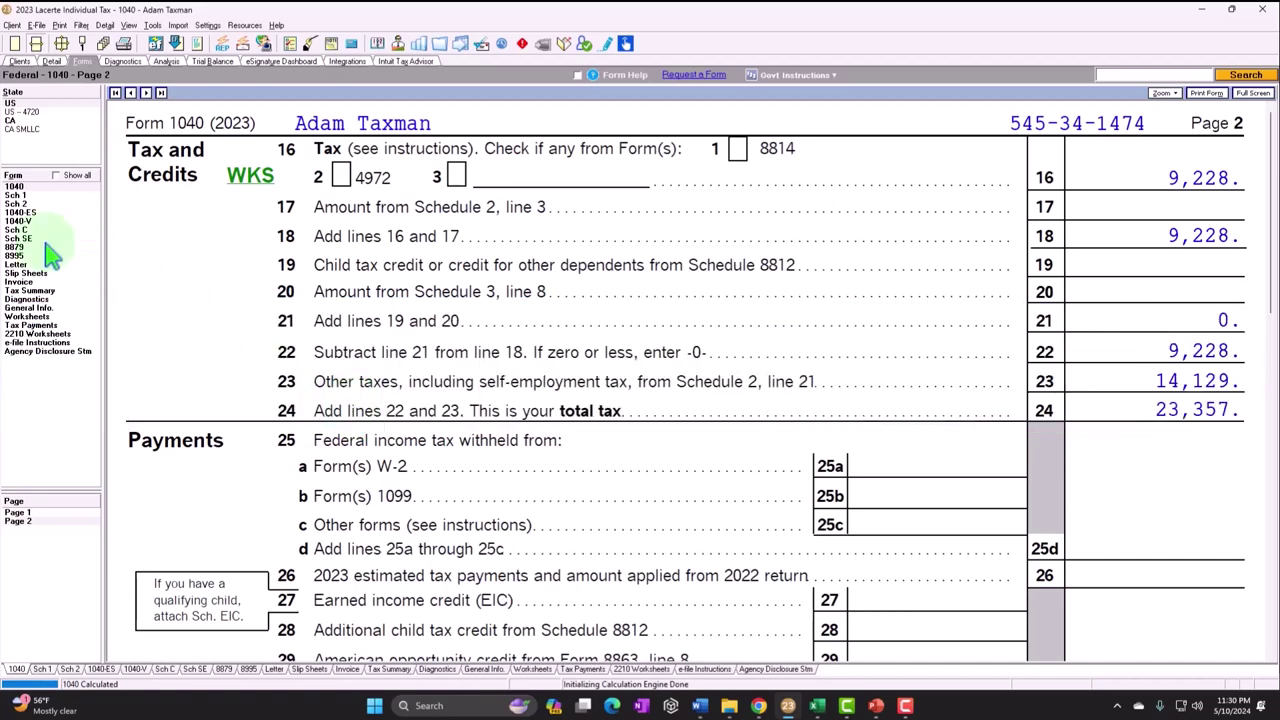
- Compare the tentative profit on Schedule C with lines 12 and 13 of Schedule SE
left_click(18, 229)
scroll(650, 460, "down", 10)
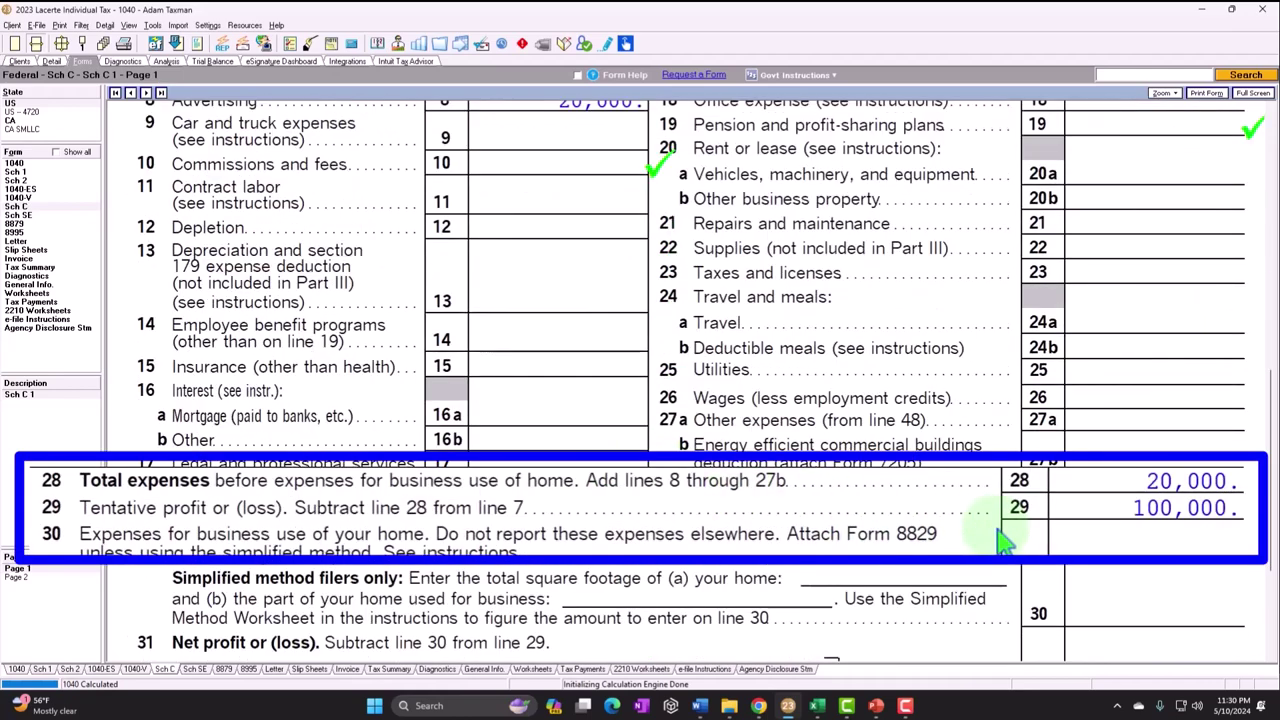
left_click(18, 215)
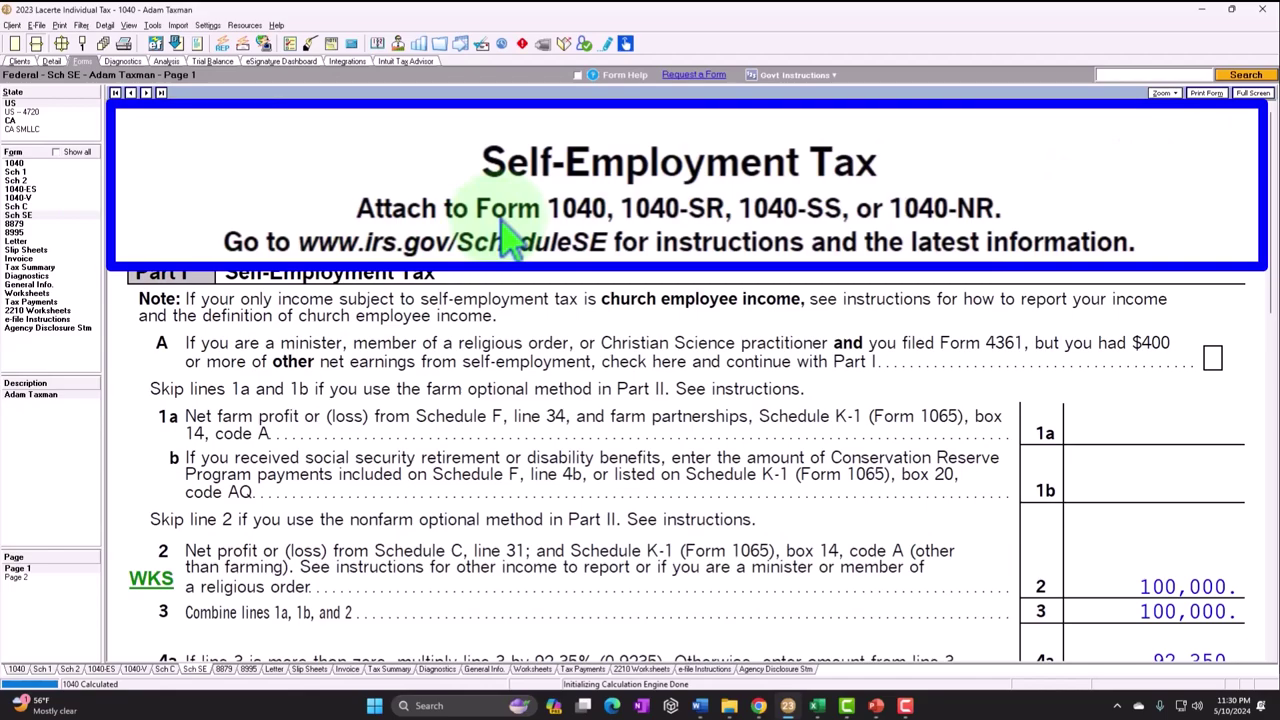
scroll(510, 240, "down", 10)
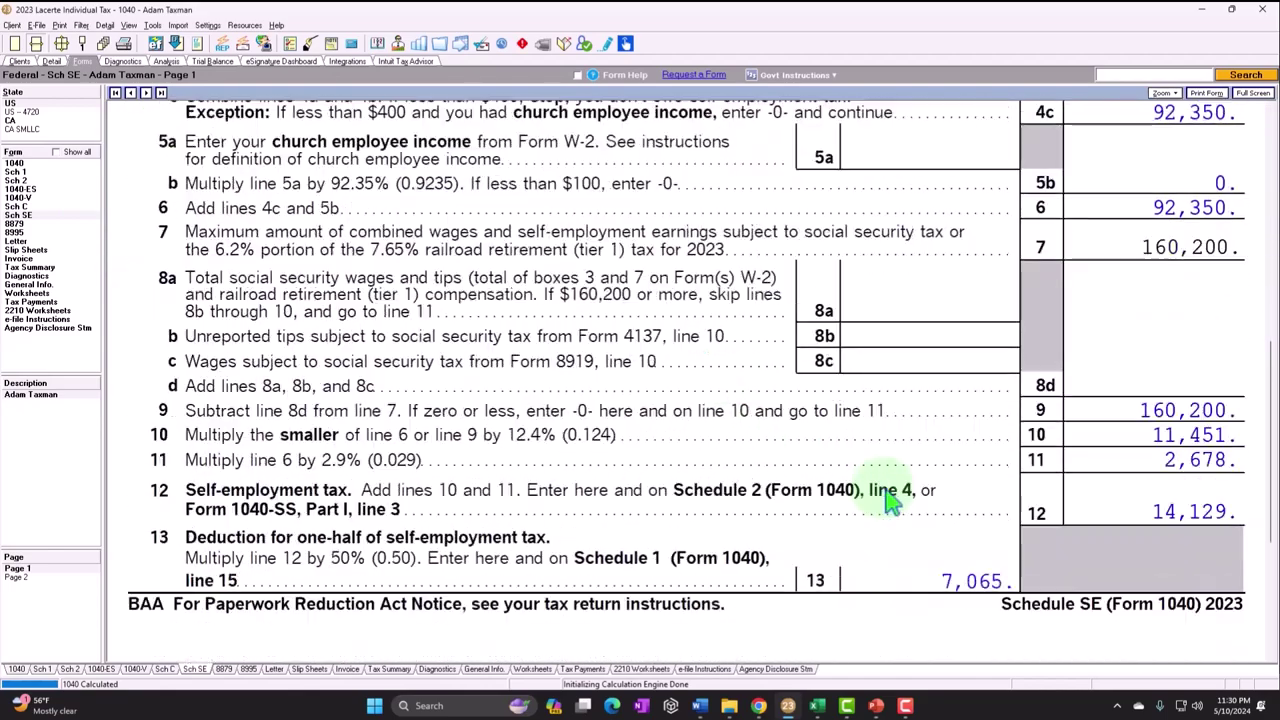
scroll(890, 503, "down", 2)
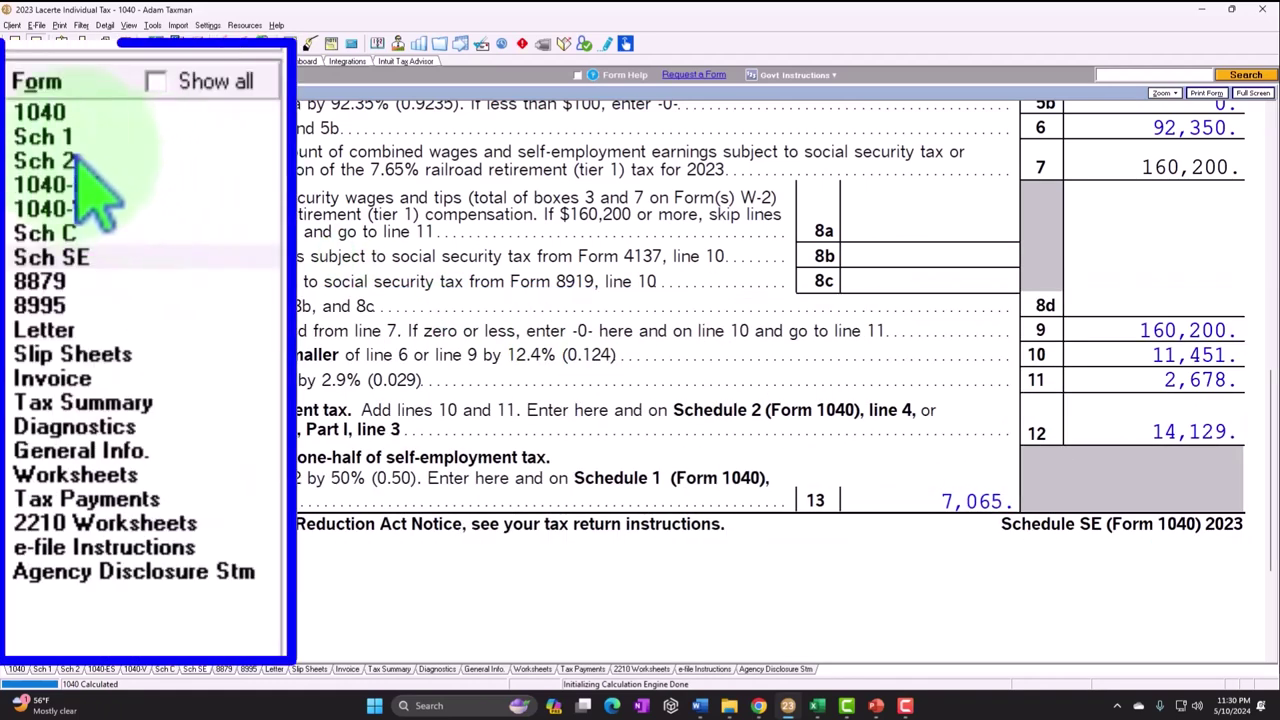
- Trace the deductible part of self-employment tax from Schedule 1, line 15, through Form 1040's adjustments and taxable income to its page 2 tax lines
left_click(20, 195)
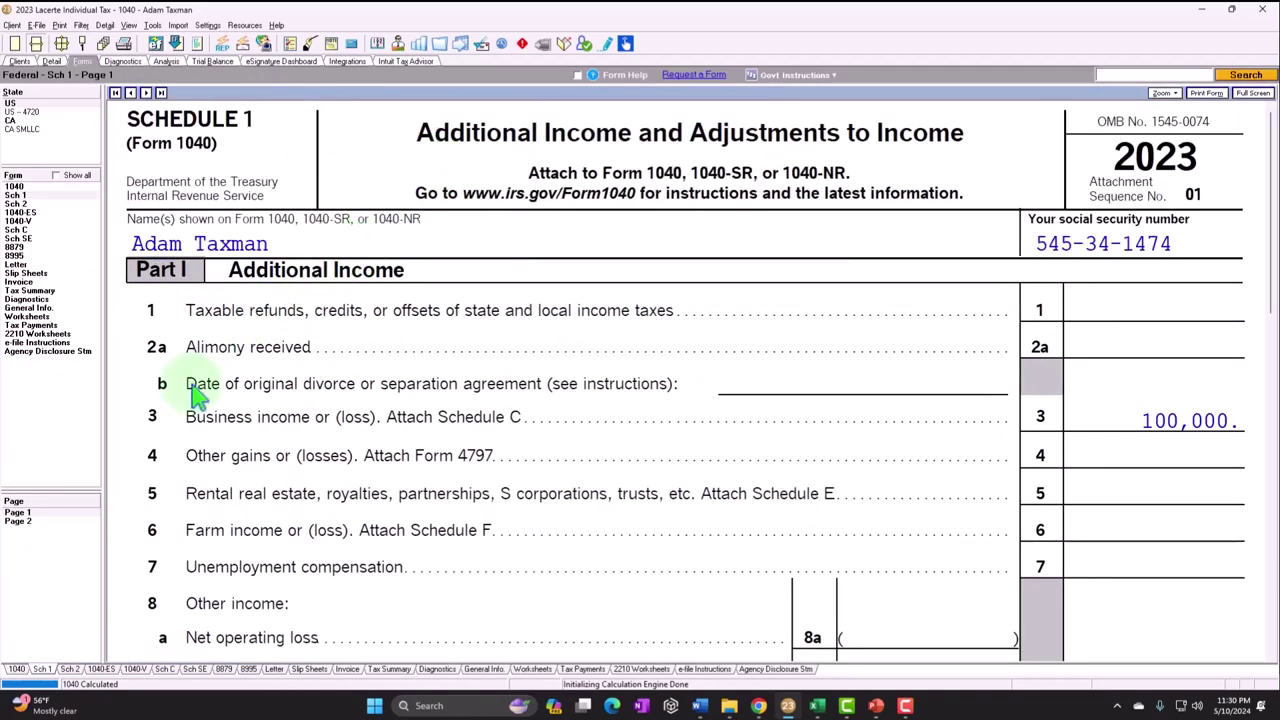
left_click(18, 521)
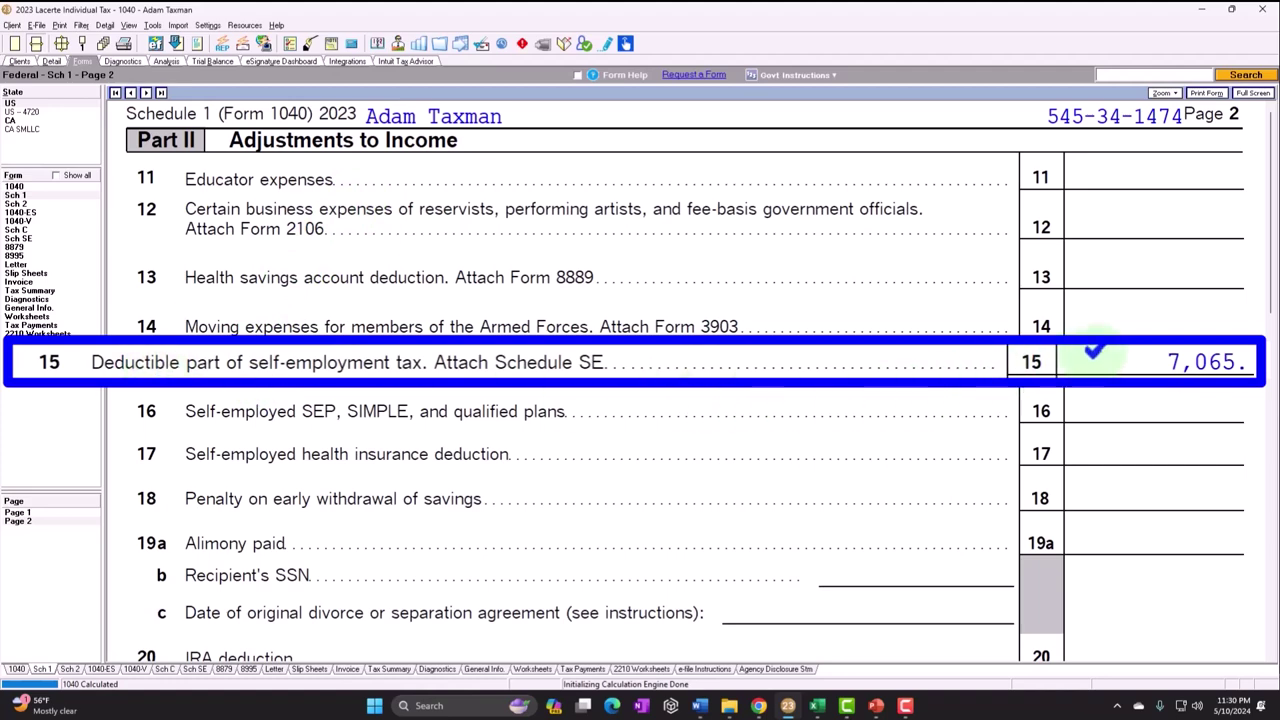
left_click(30, 203)
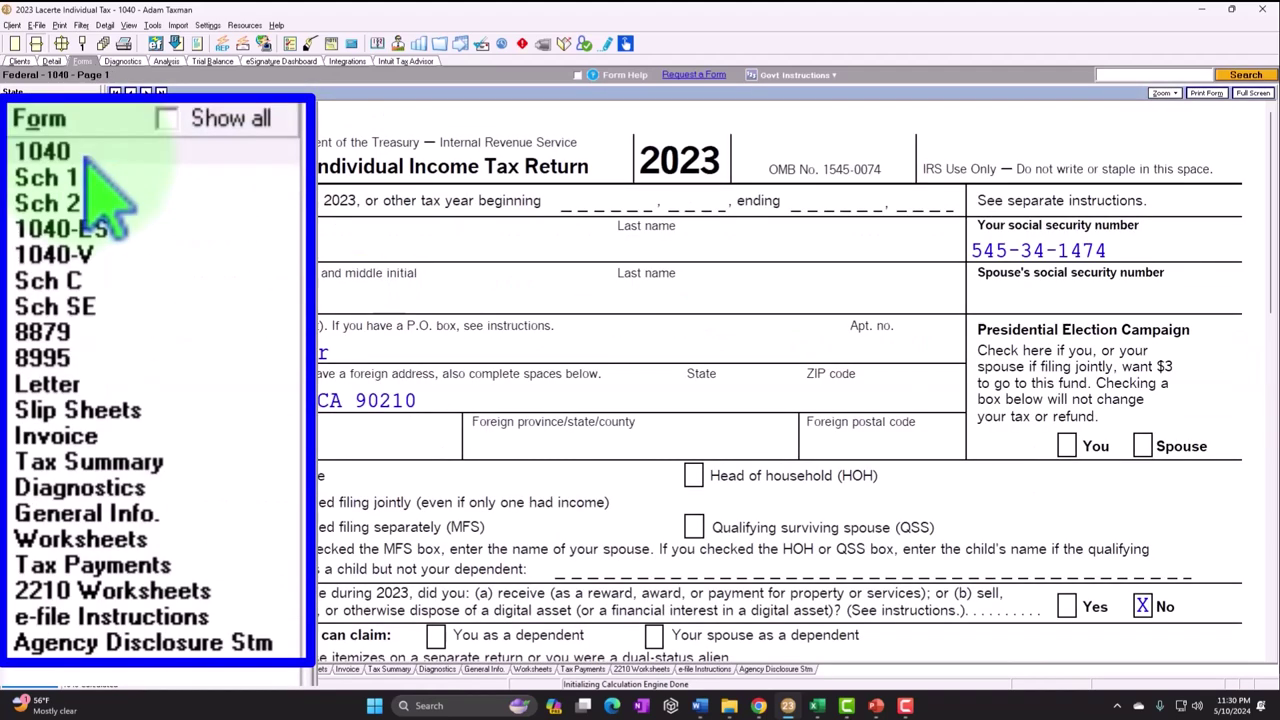
scroll(857, 423, "down", 10)
scroll(705, 470, "down", 2)
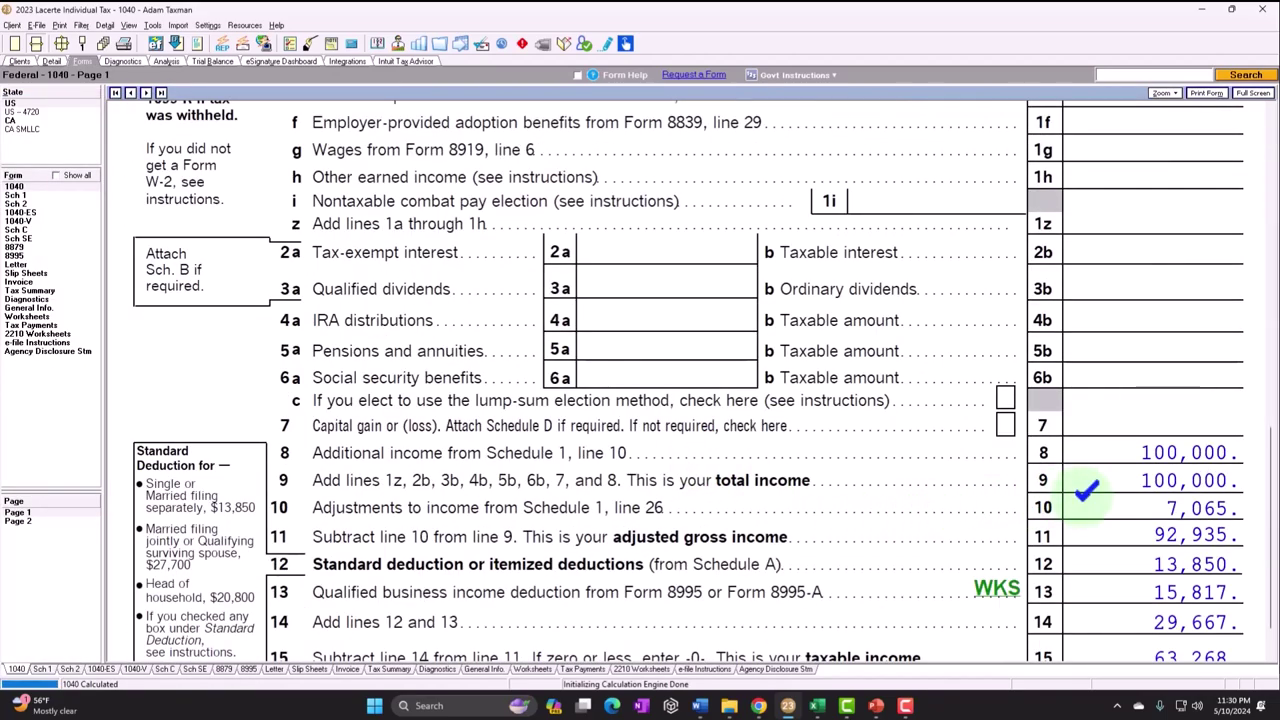
scroll(1087, 490, "down", 1)
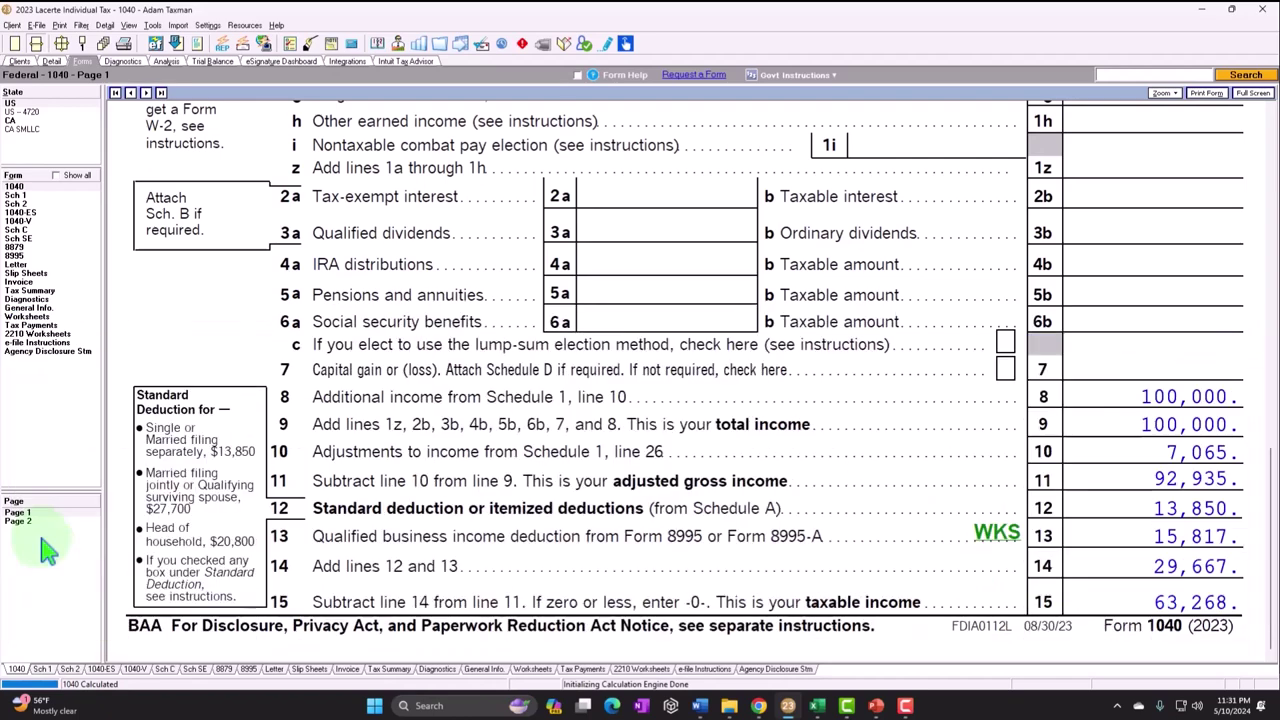
left_click(22, 516)
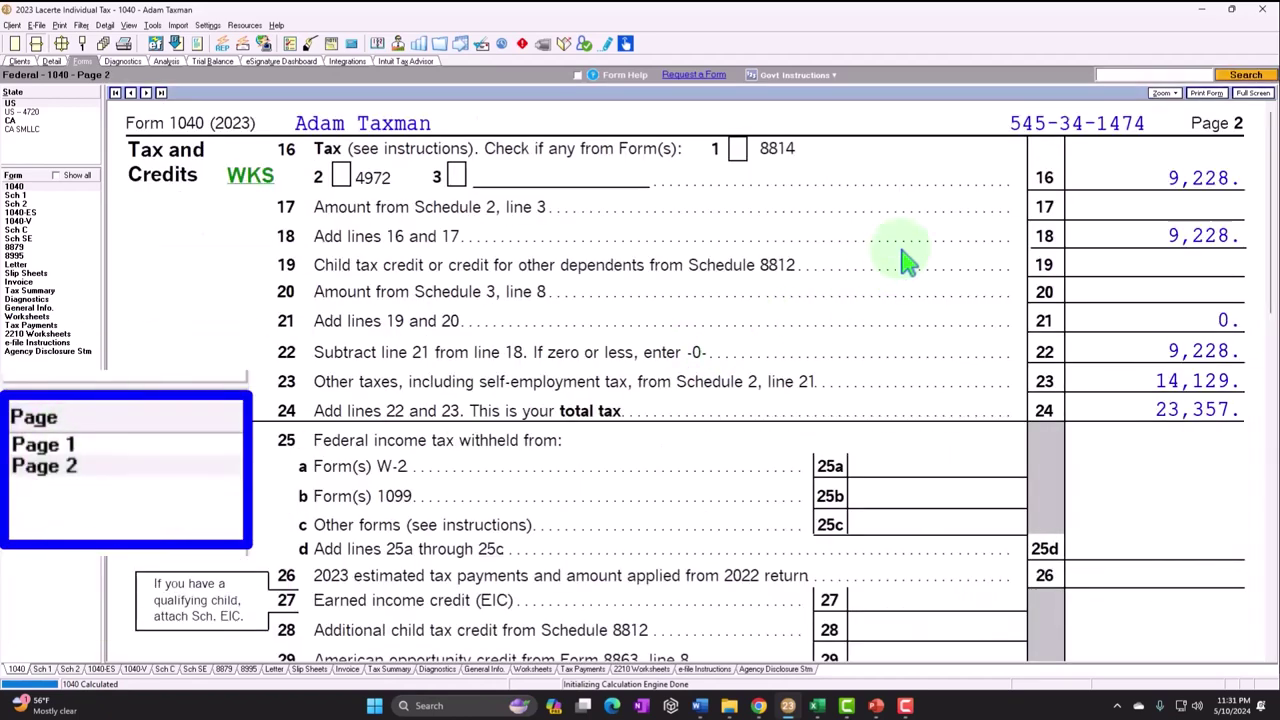
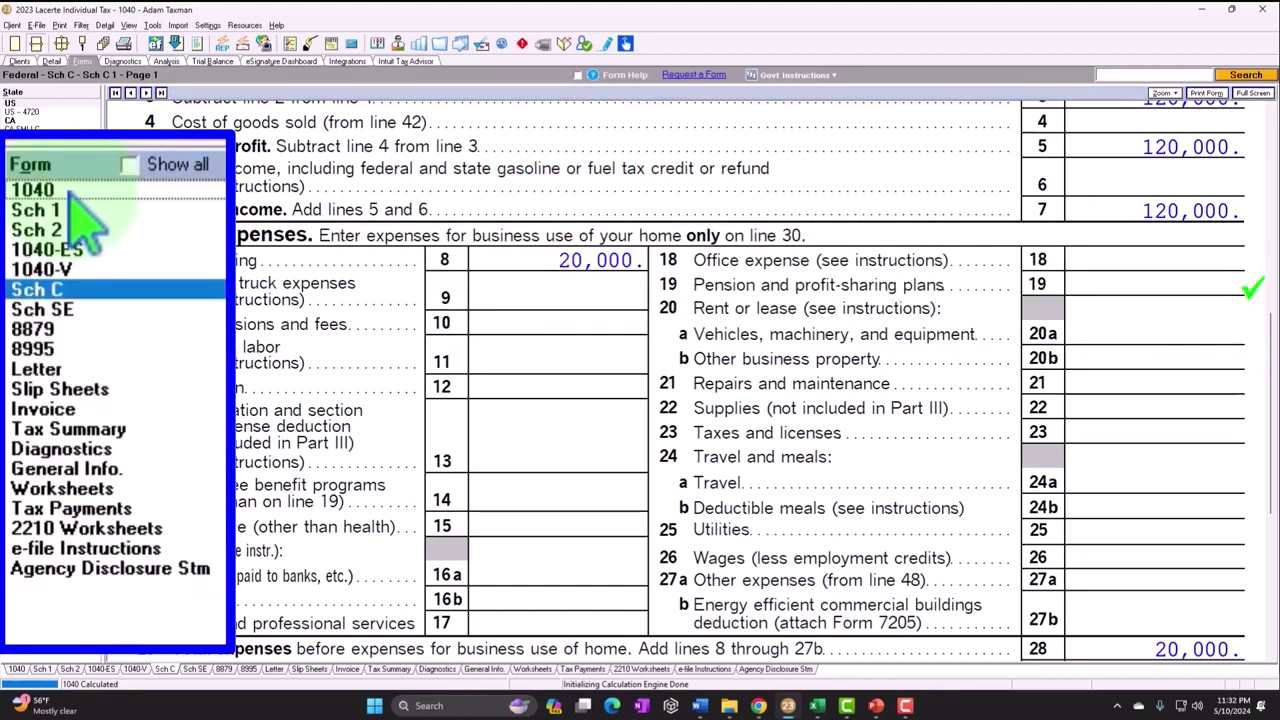
- Review the Dependents and Income sections on page 1 of Form 1040
left_click(14, 163)
scroll(600, 366, "down", 5)
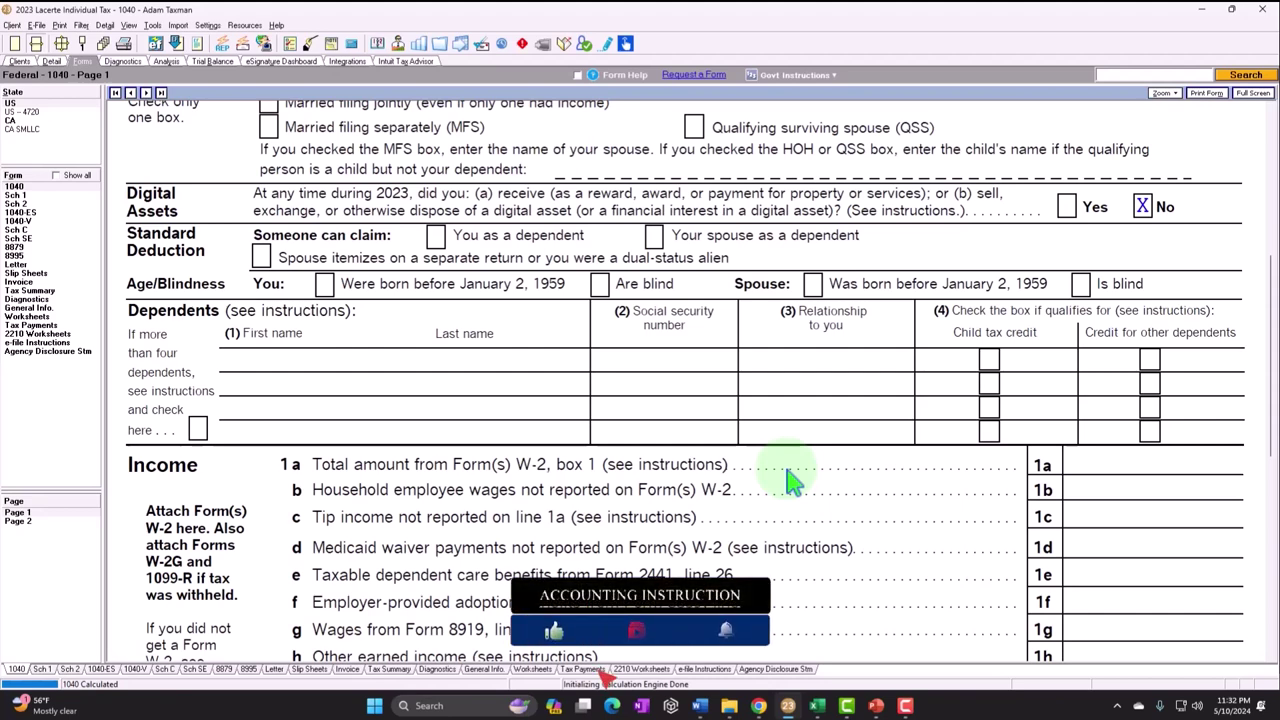
scroll(812, 480, "down", 2)
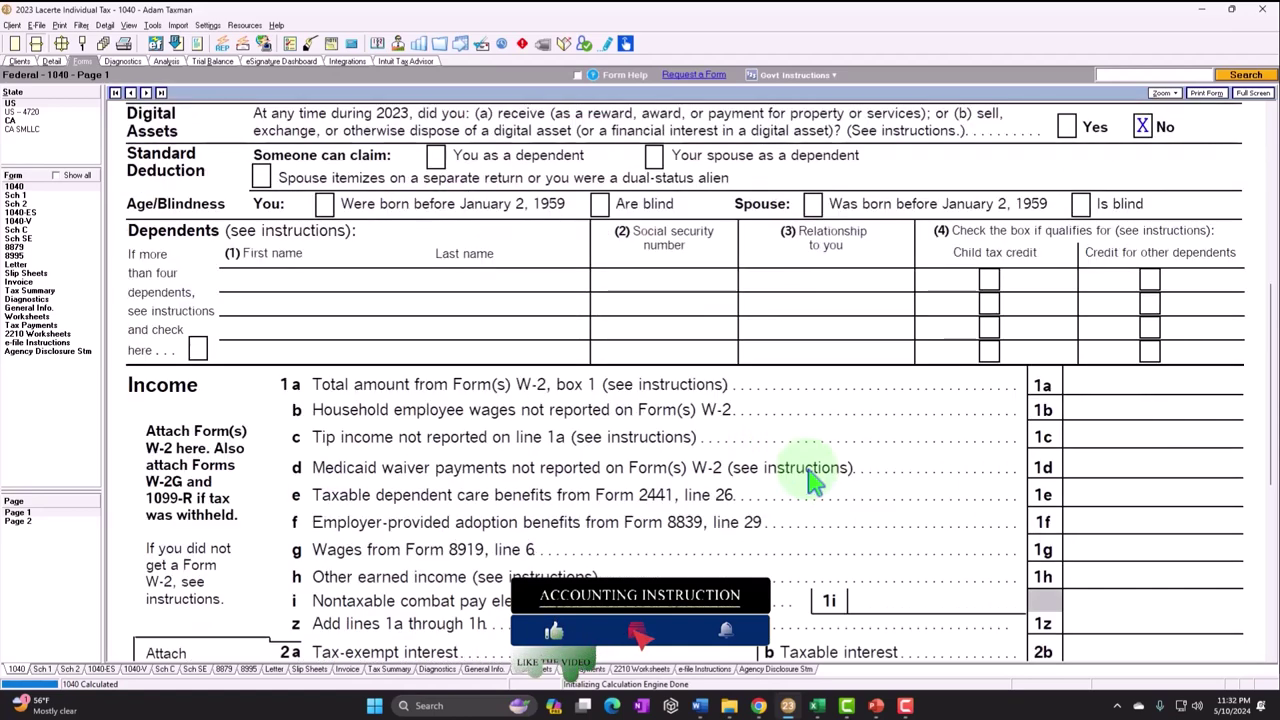
scroll(812, 480, "down", 2)
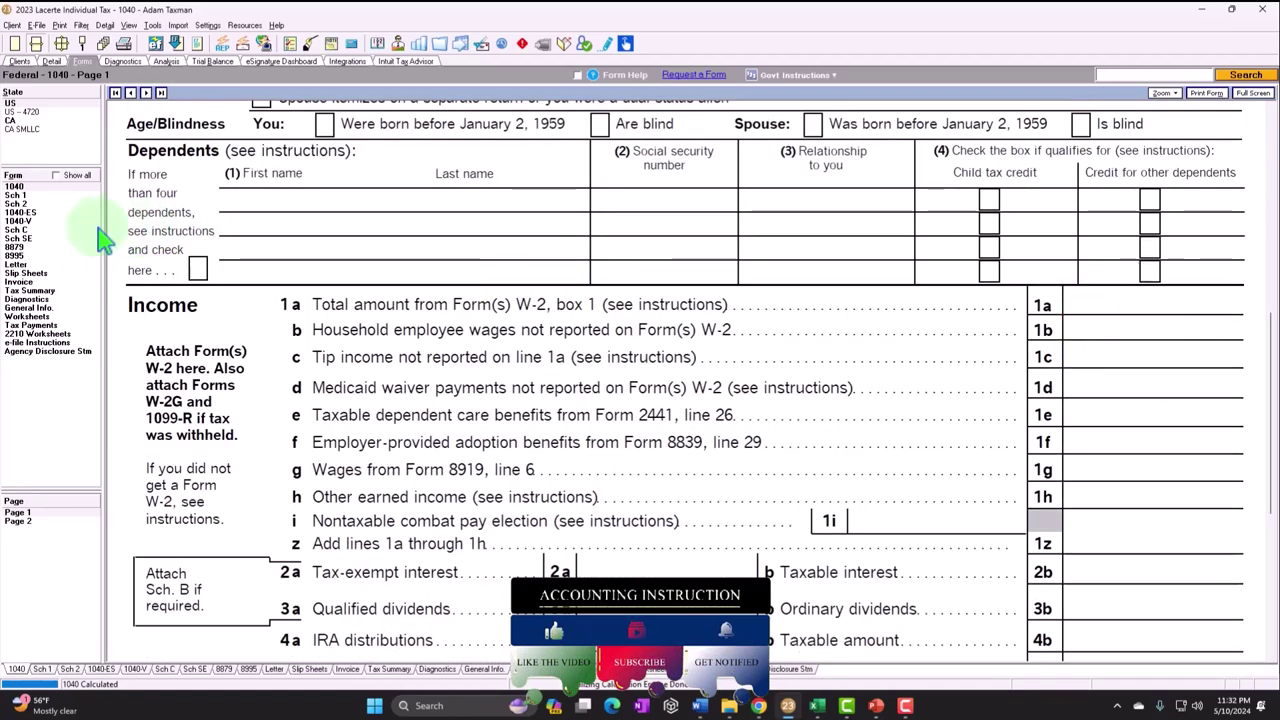
- Examine Part I income and the Part II expense lines of Schedule C
left_click(28, 230)
scroll(625, 420, "down", 4)
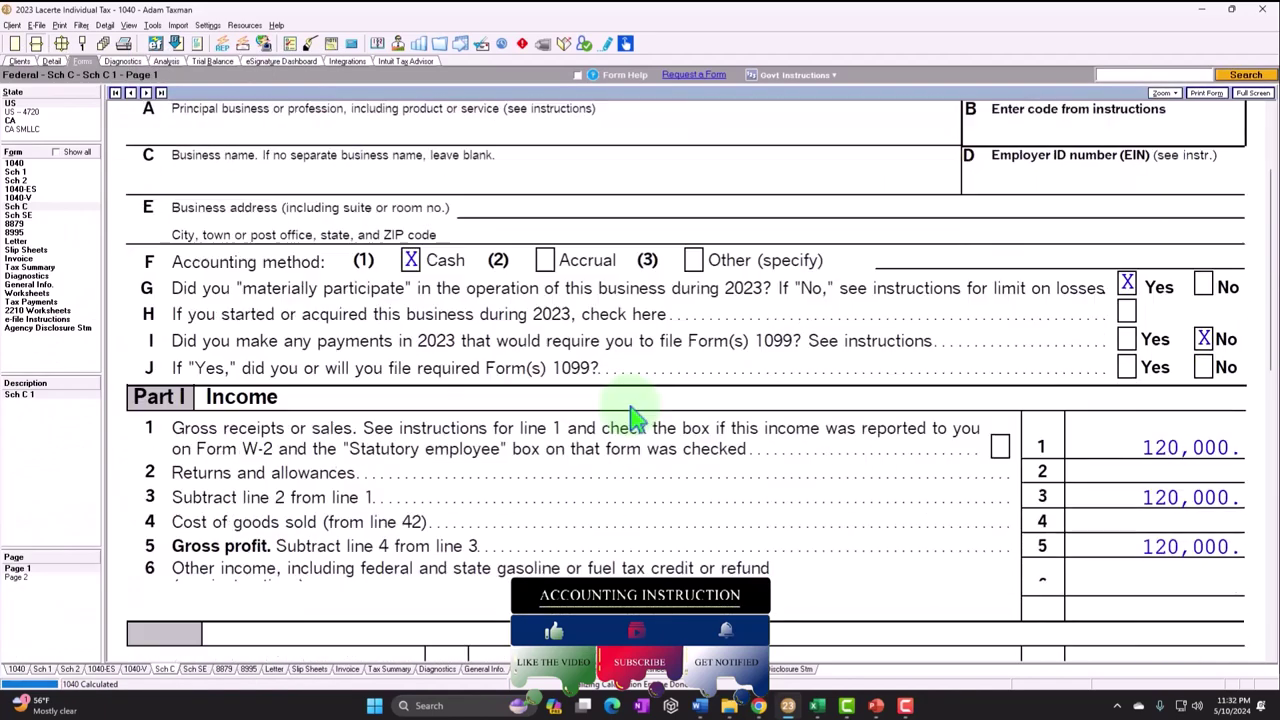
scroll(630, 415, "down", 4)
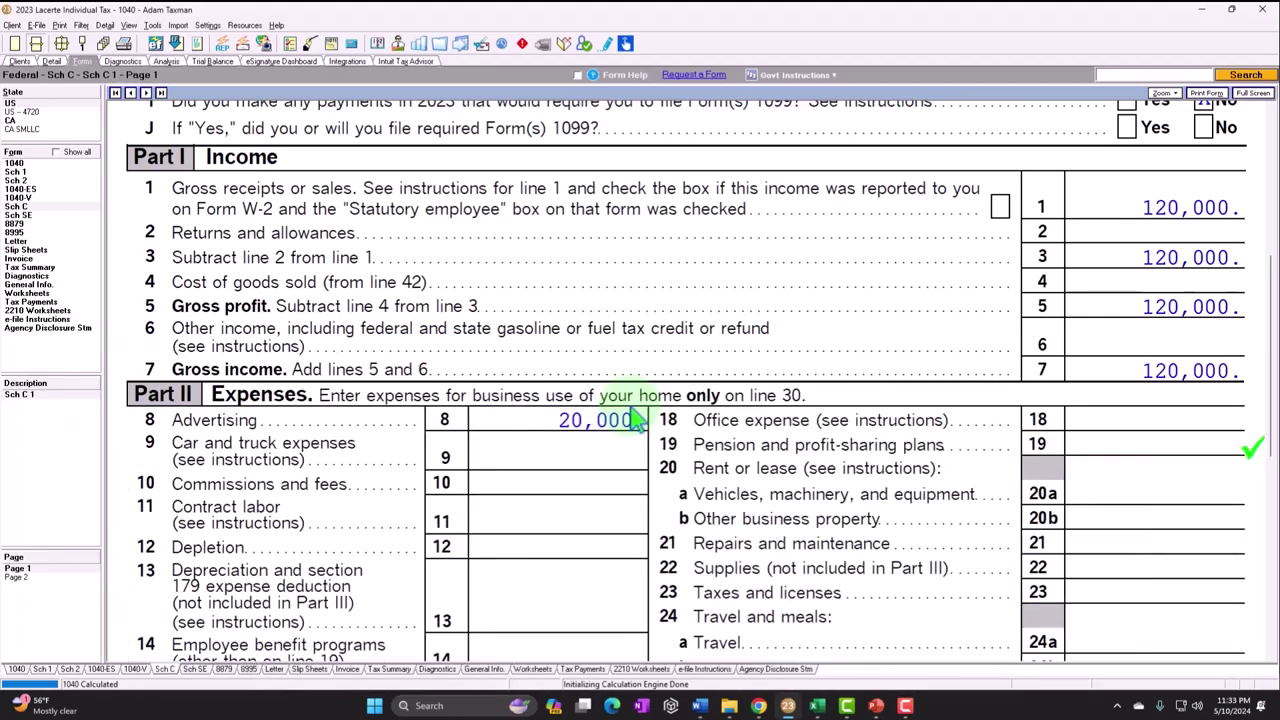
scroll(635, 418, "down", 2)
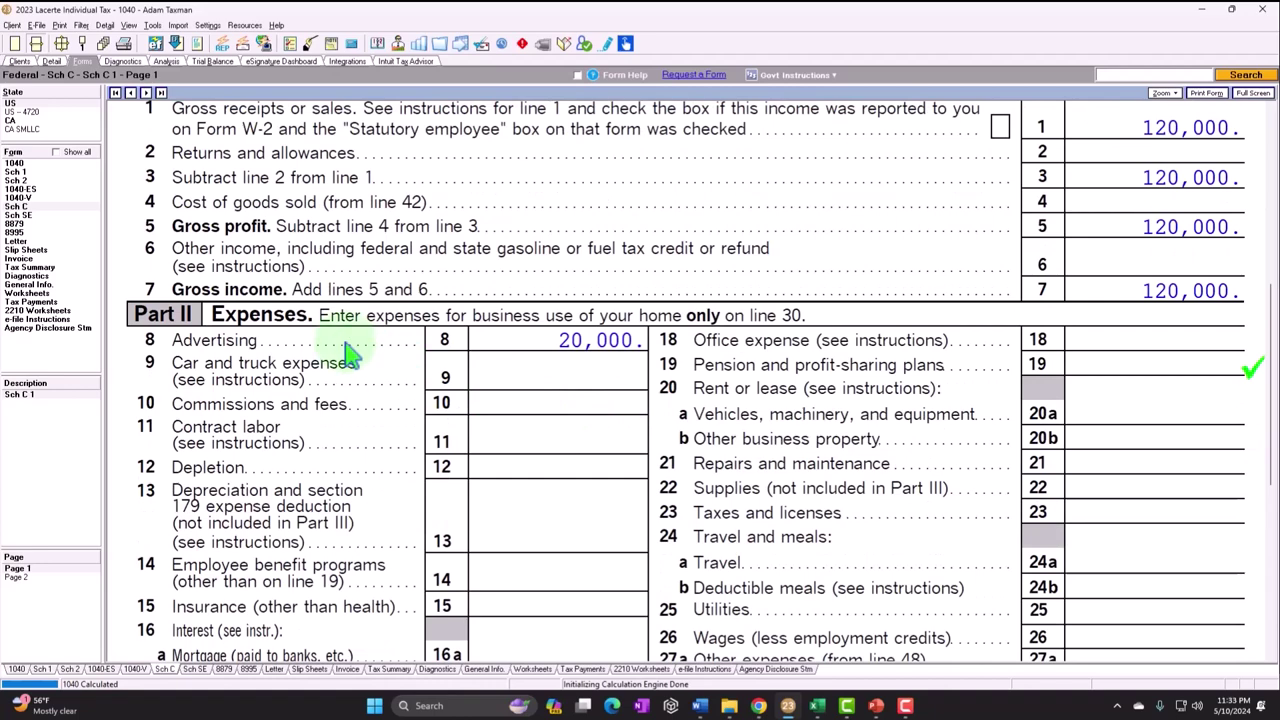
scroll(348, 352, "down", 2)
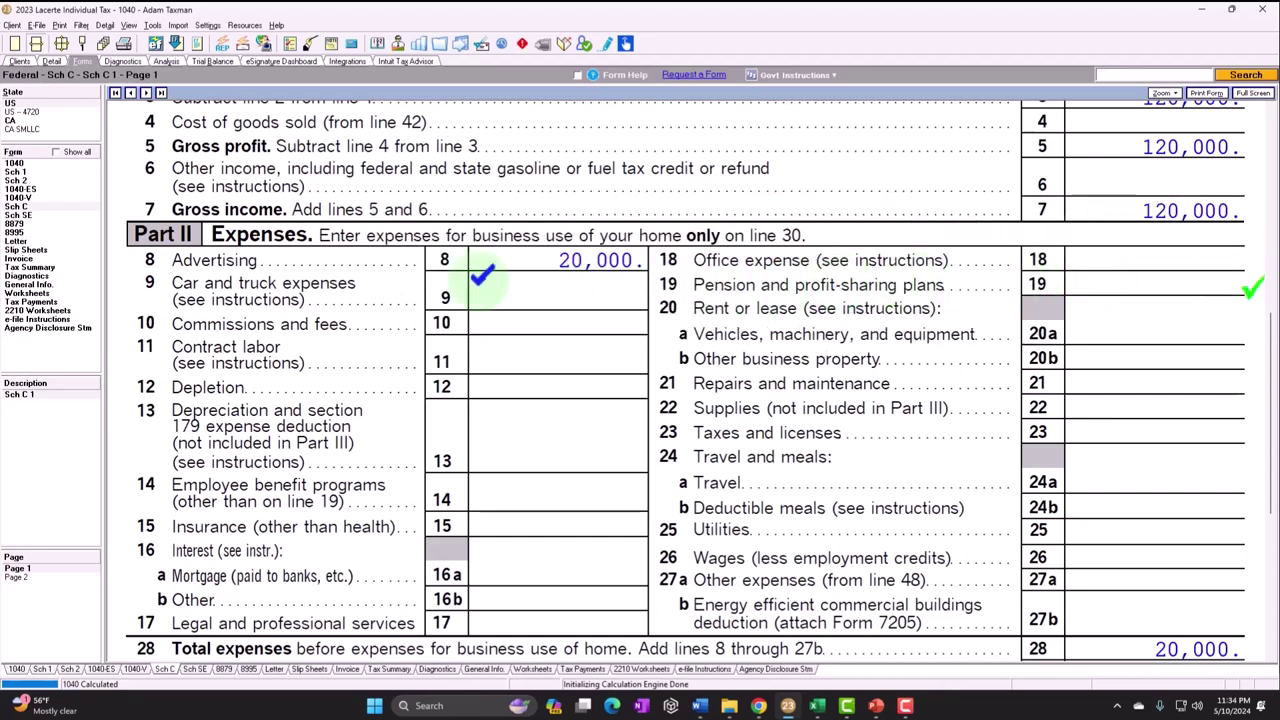
- Open page 2 of Schedule 1 to examine the Part II adjustments to income
left_click(20, 180)
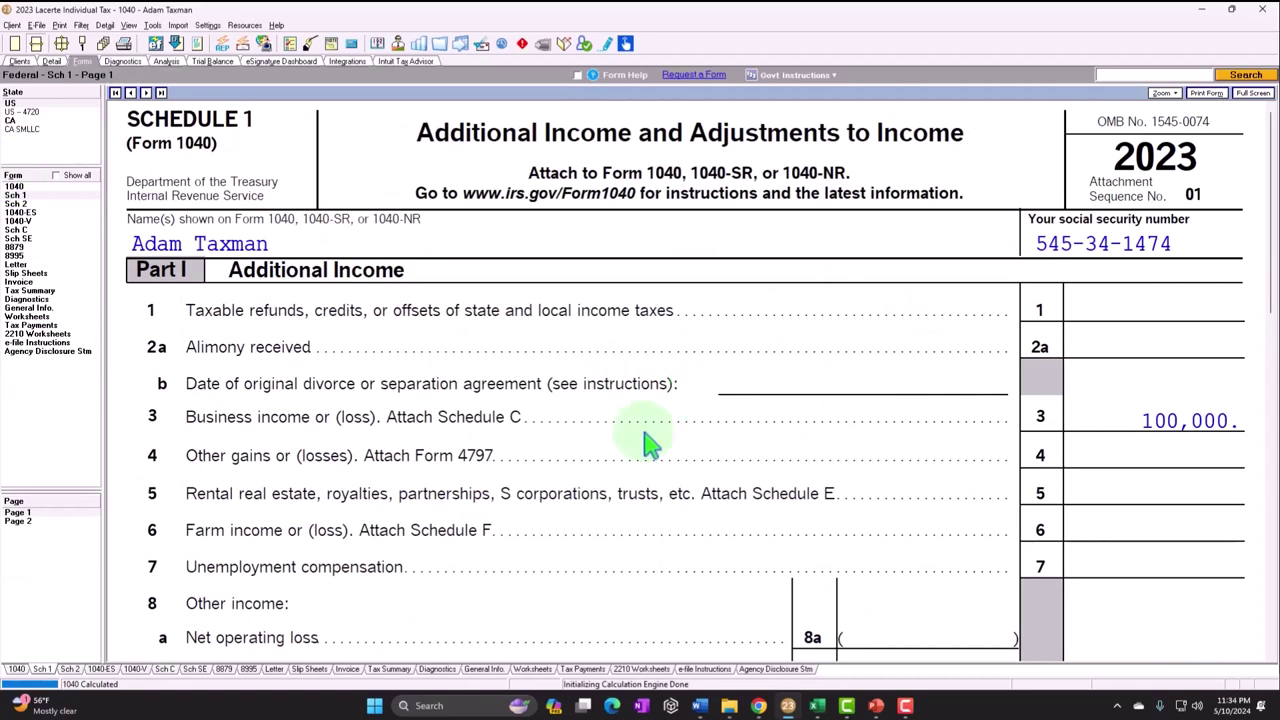
left_click(22, 448)
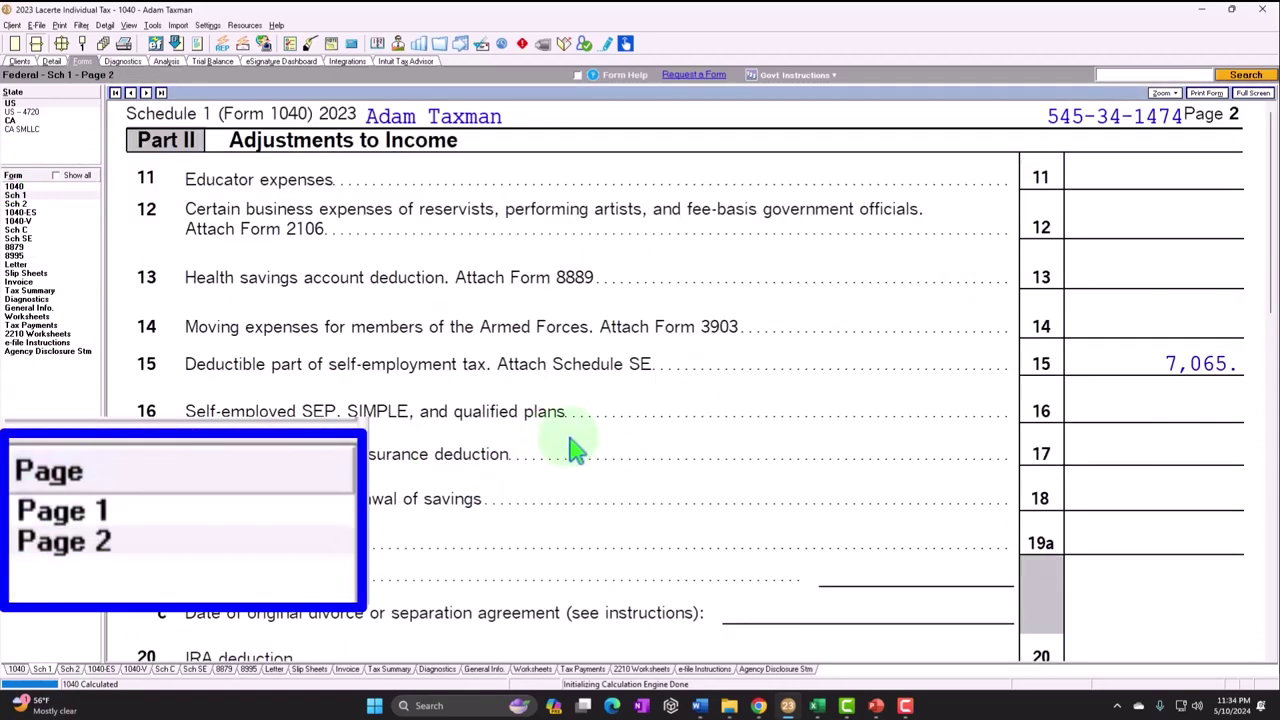
- Enter 1 (maximum deduction) as the taxpayer's traditional IRA contribution for Schedule 1, line 20, and check Form 1040's adjustments and taxable income
scroll(510, 450, "down", 3)
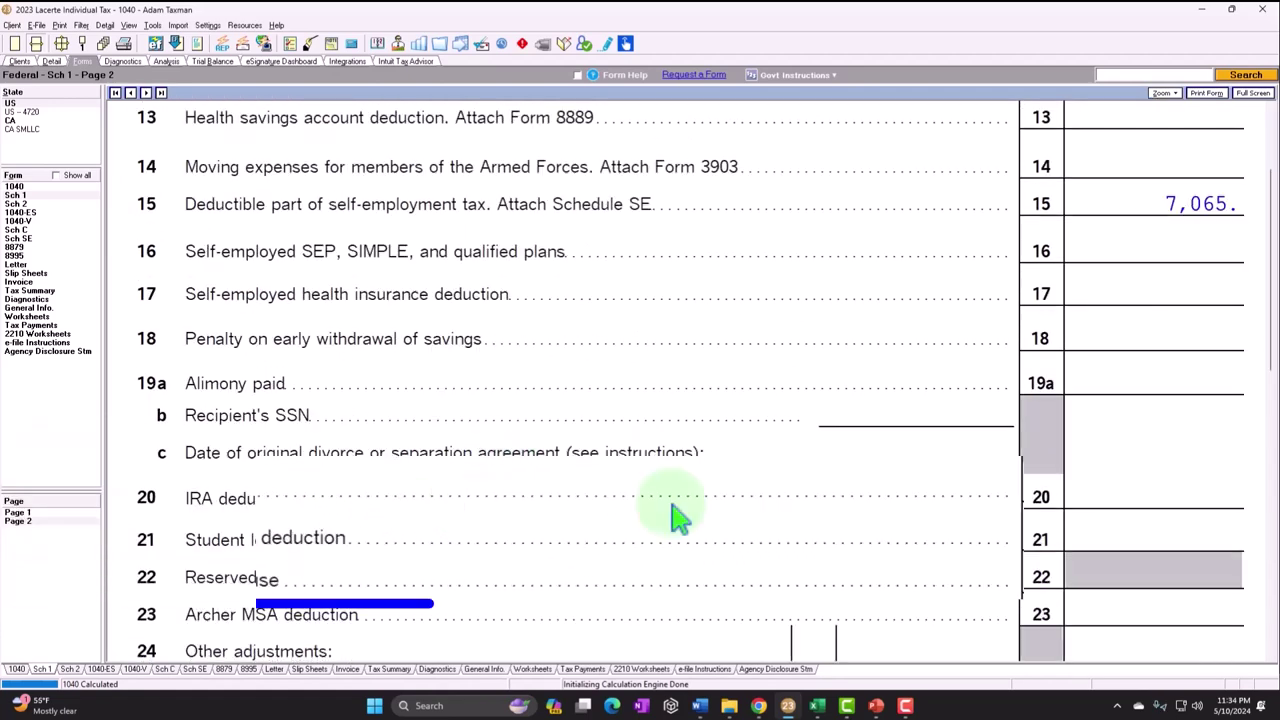
right_click(1132, 497)
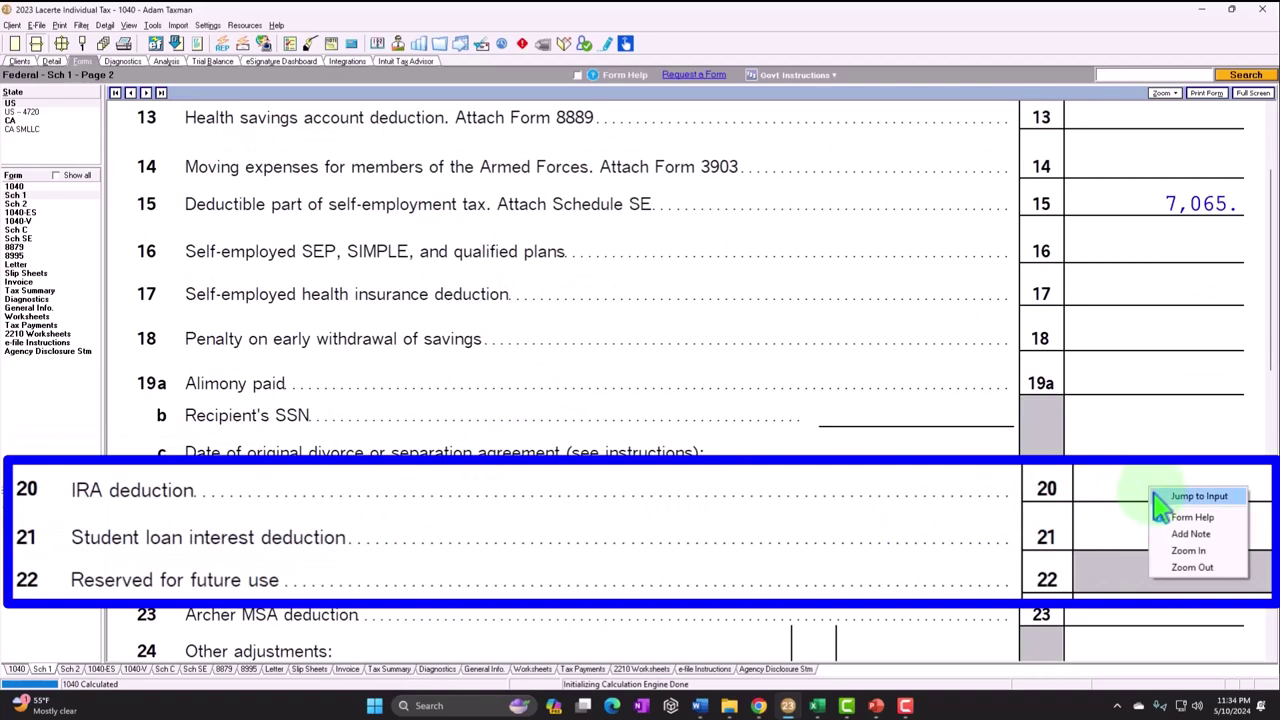
left_click(1160, 497)
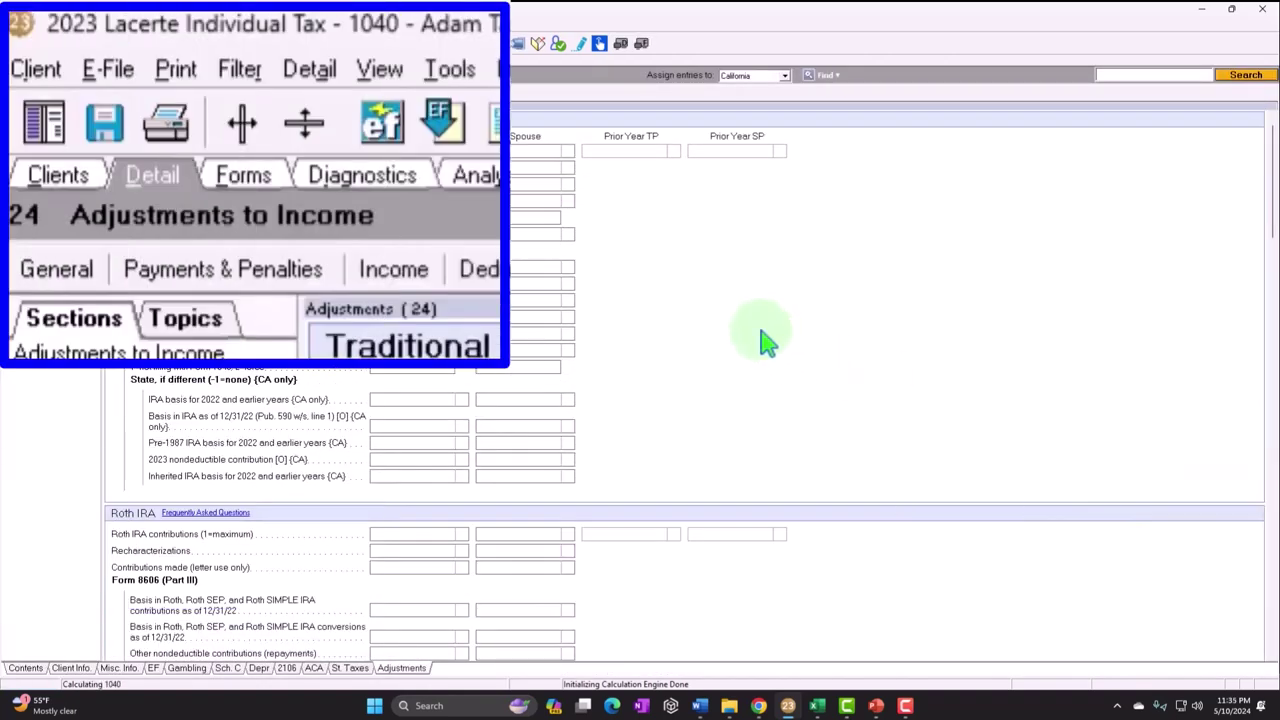
left_click(400, 269)
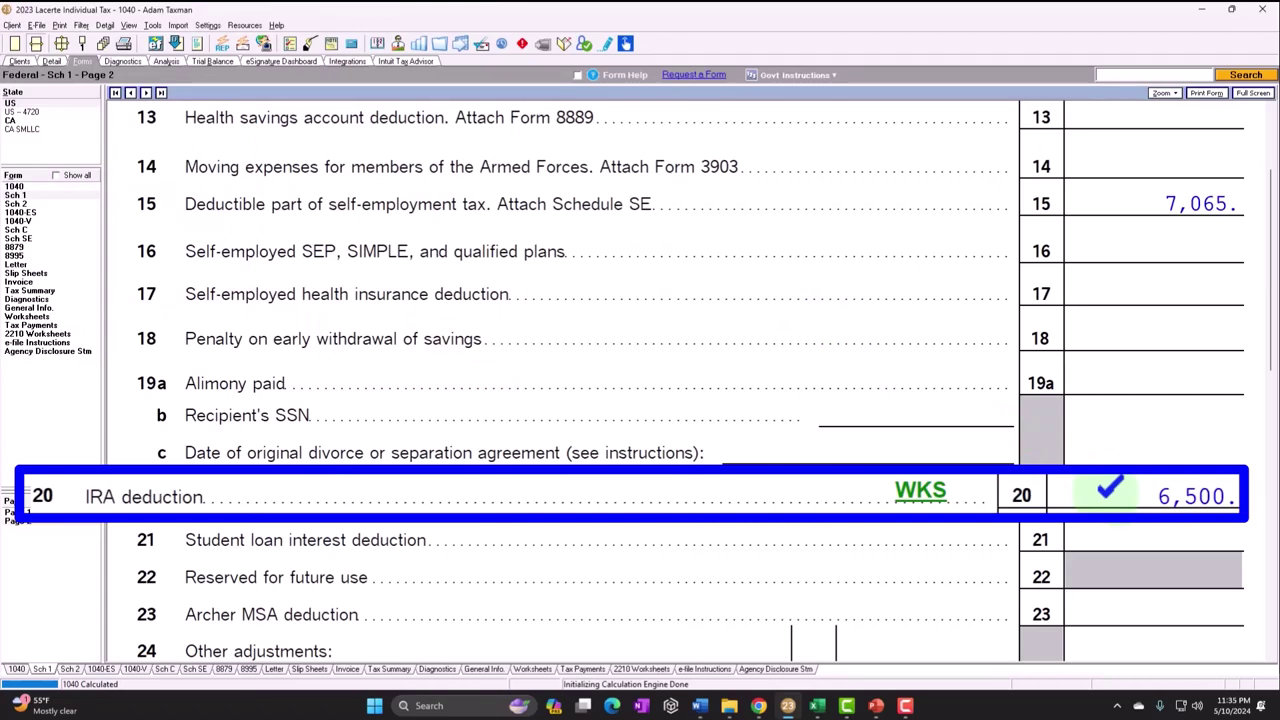
left_click(14, 186)
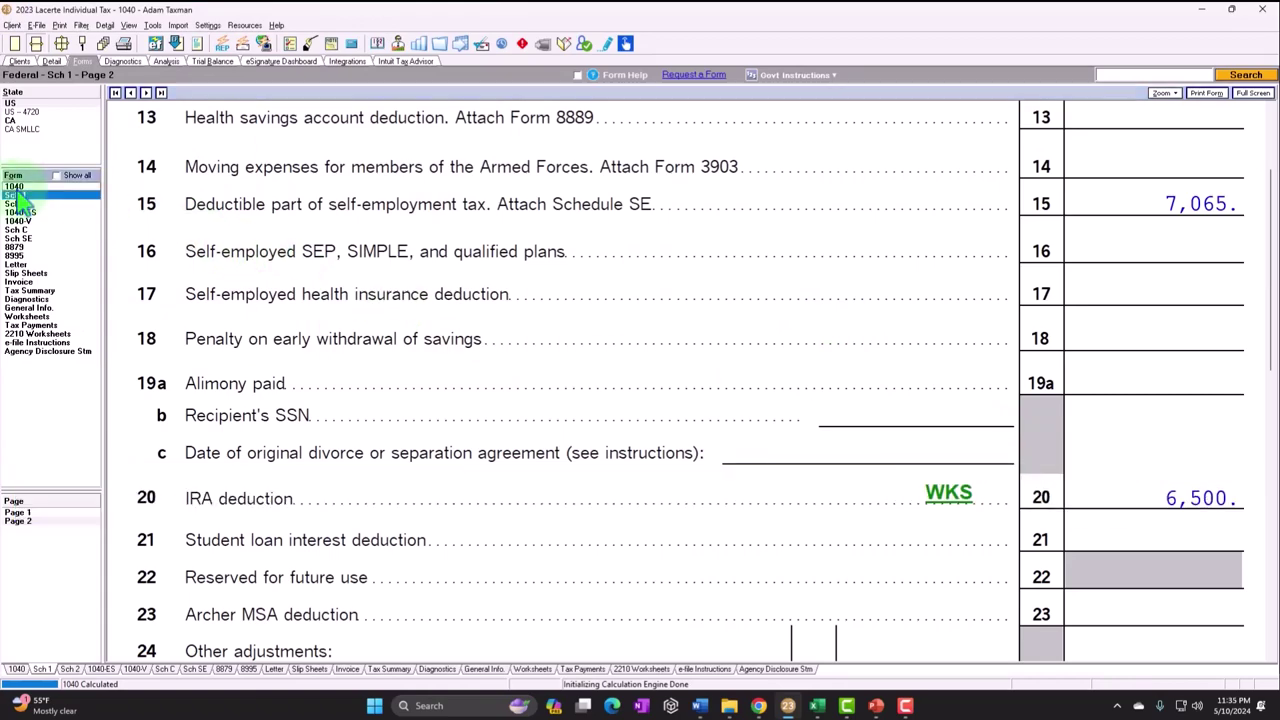
scroll(857, 471, "down", 10)
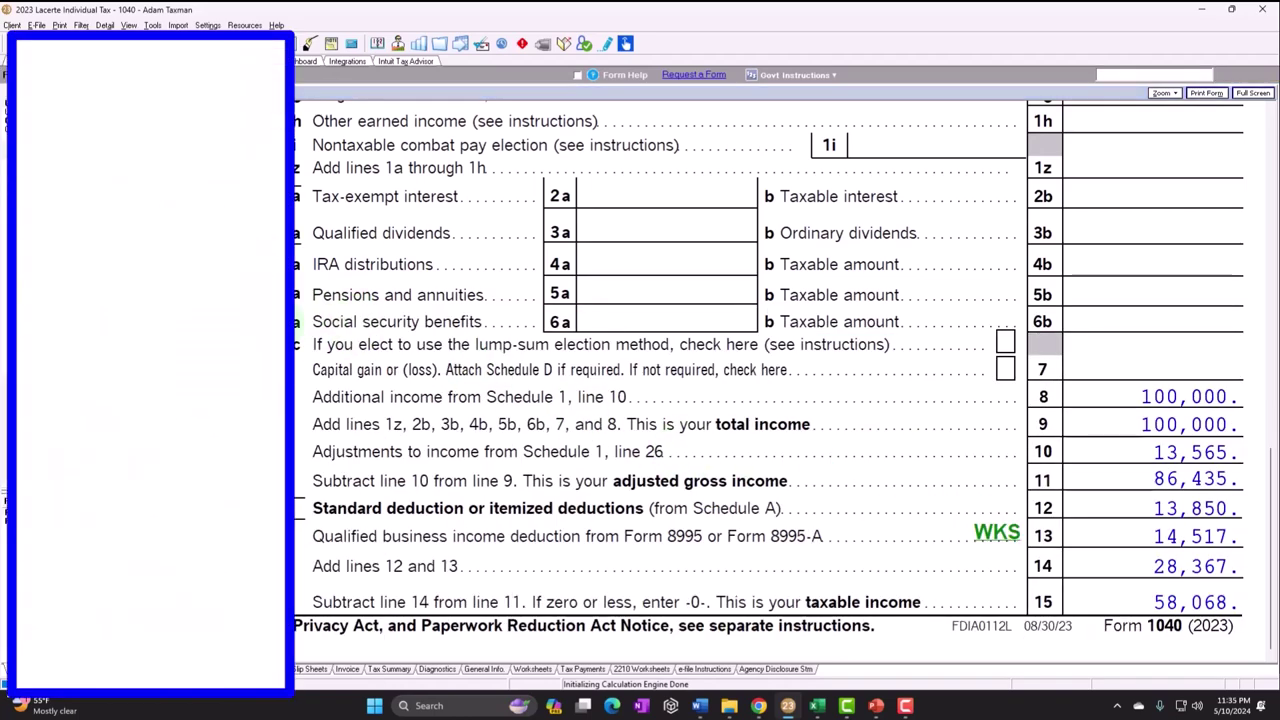
- Examine Schedule C from its business information and gross income through the Part II expenses to net profit on line 31
left_click(15, 206)
scroll(894, 537, "down", 8)
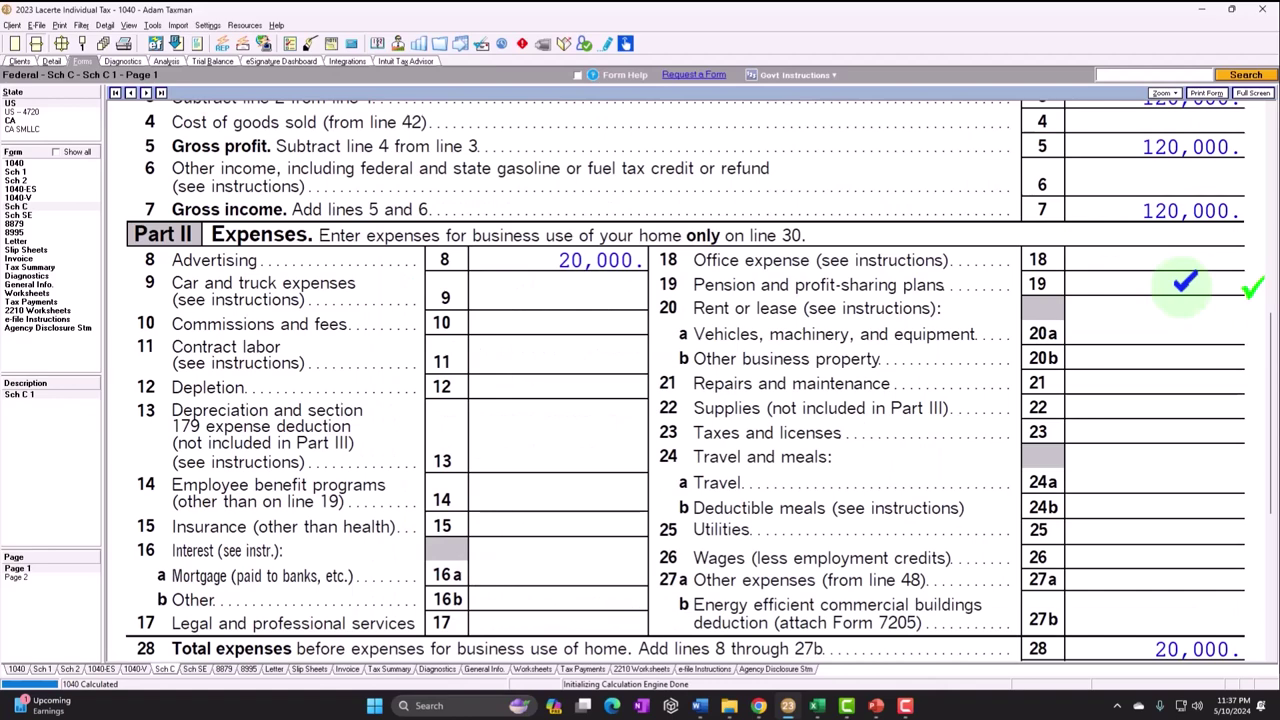
scroll(1180, 330, "down", 5)
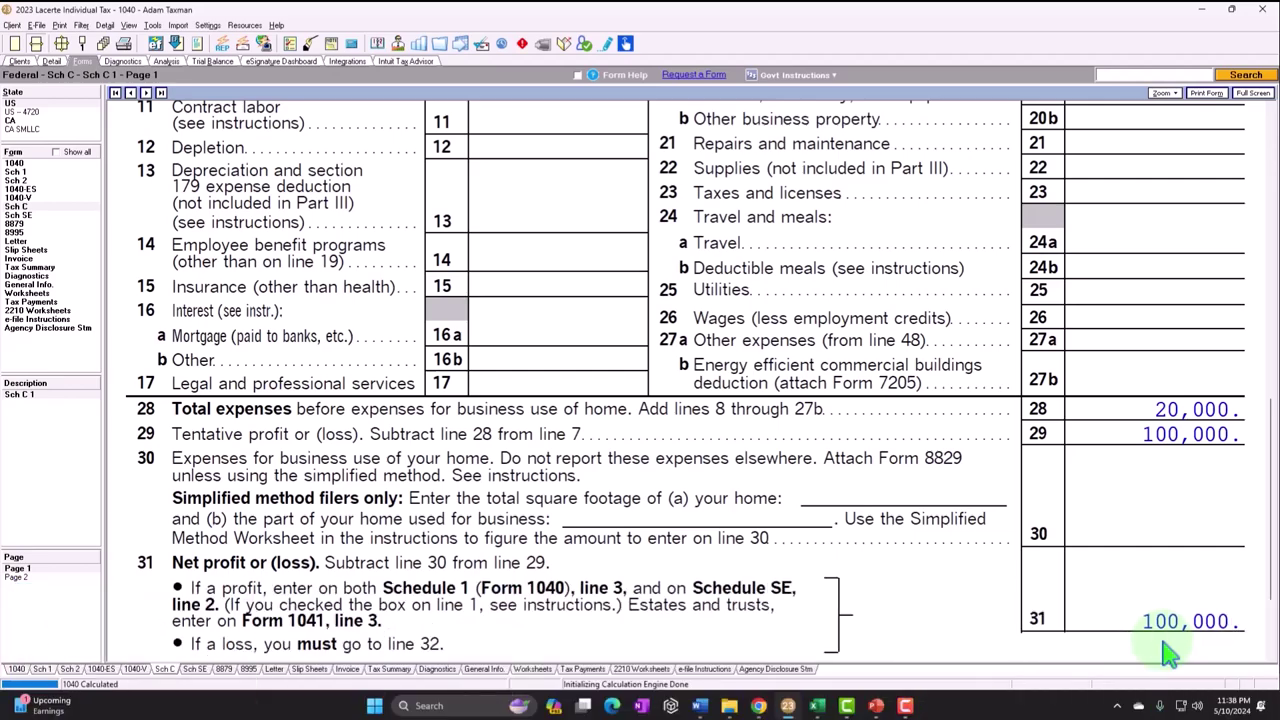
scroll(1168, 652, "up", 10)
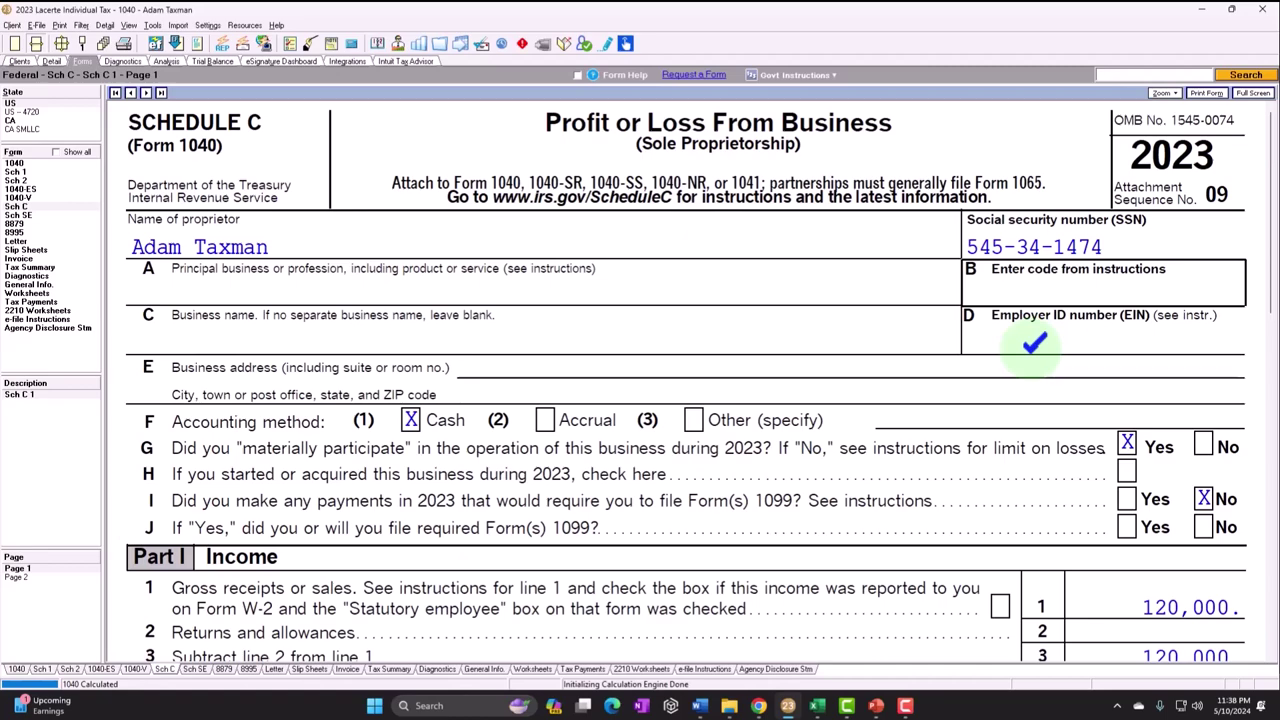
- Enter 10,000 as the pension and profit-sharing plan contribution for Schedule C, line 19, and return to the form
scroll(1034, 350, "down", 5)
scroll(1036, 362, "down", 3)
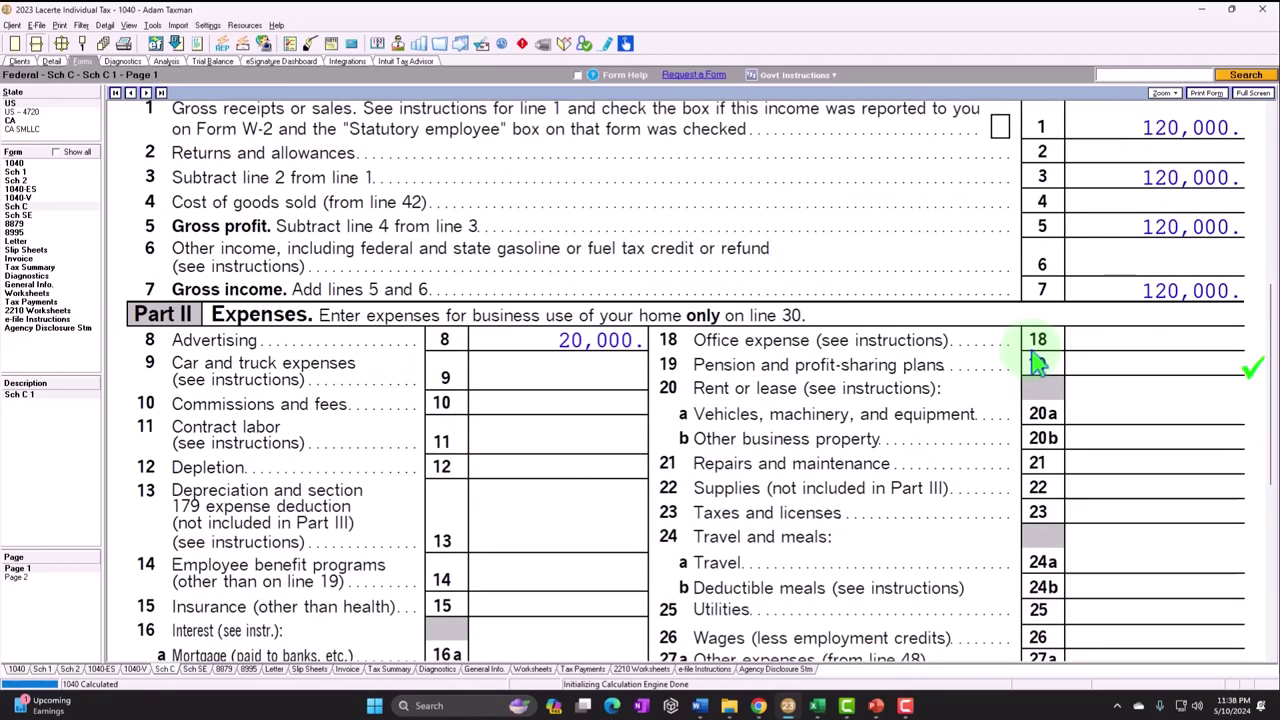
scroll(1036, 362, "down", 1)
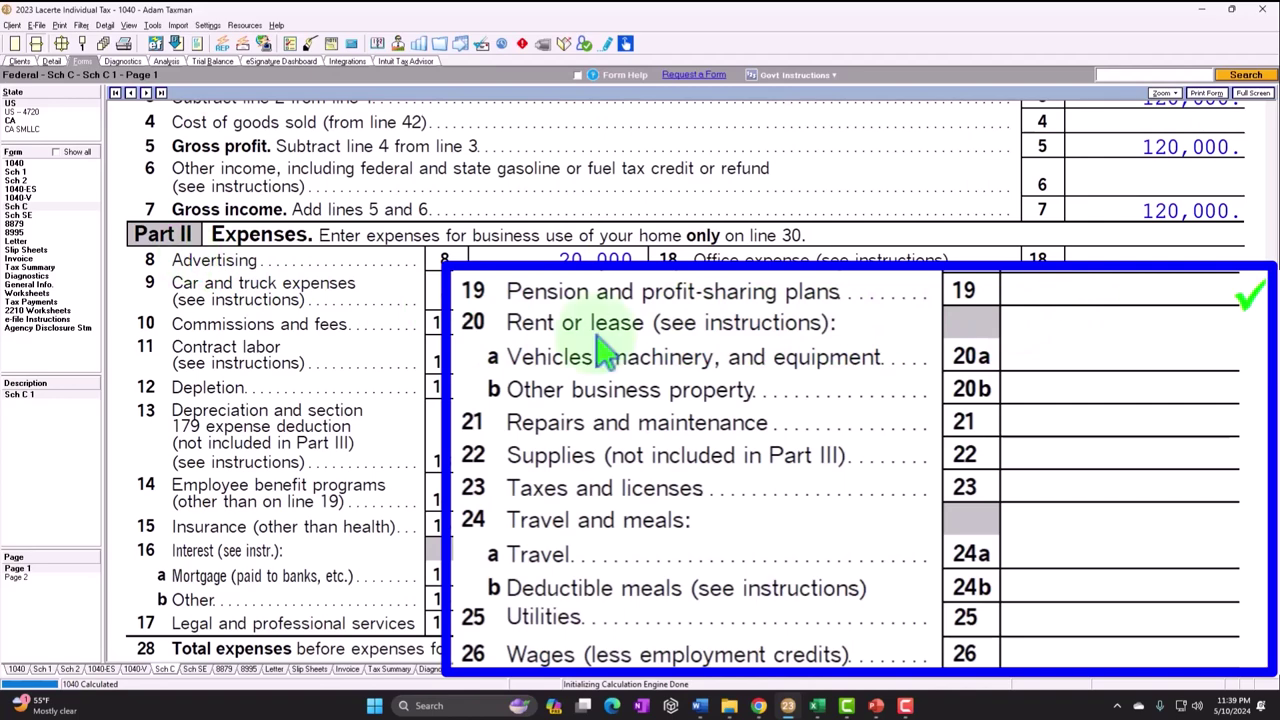
right_click(1128, 282)
left_click(1145, 303)
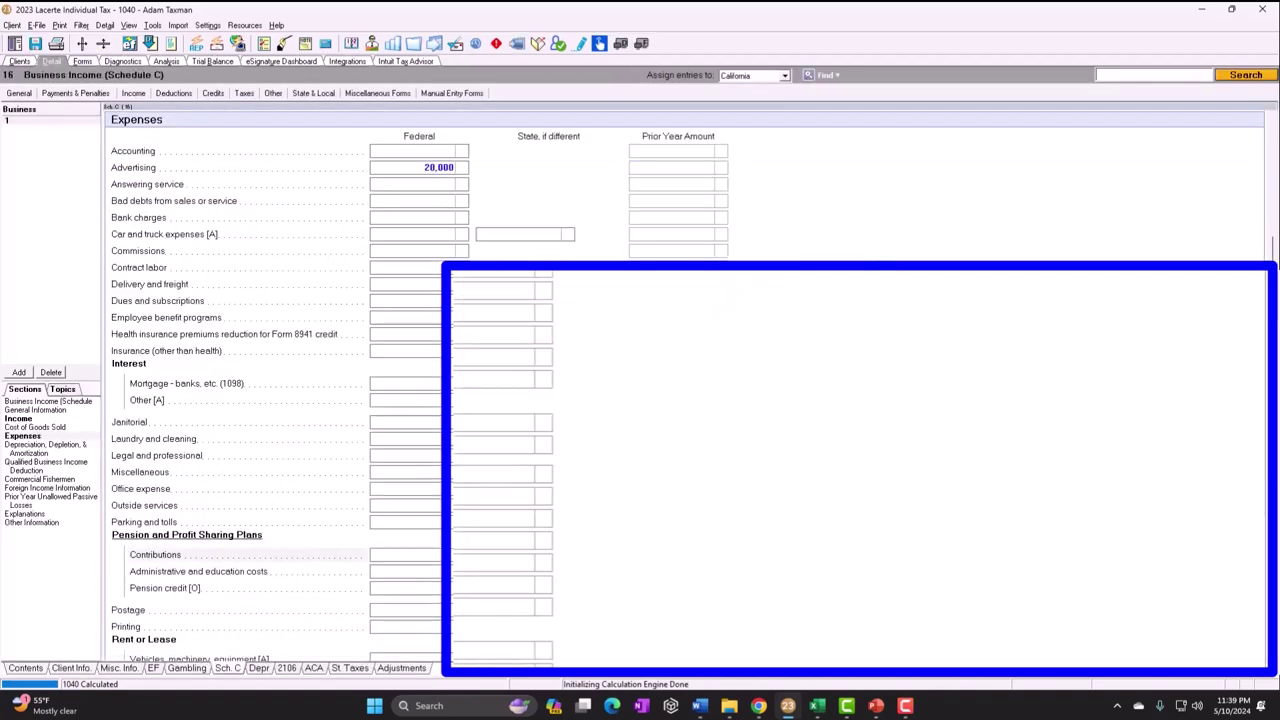
type("10000")
key("Return")
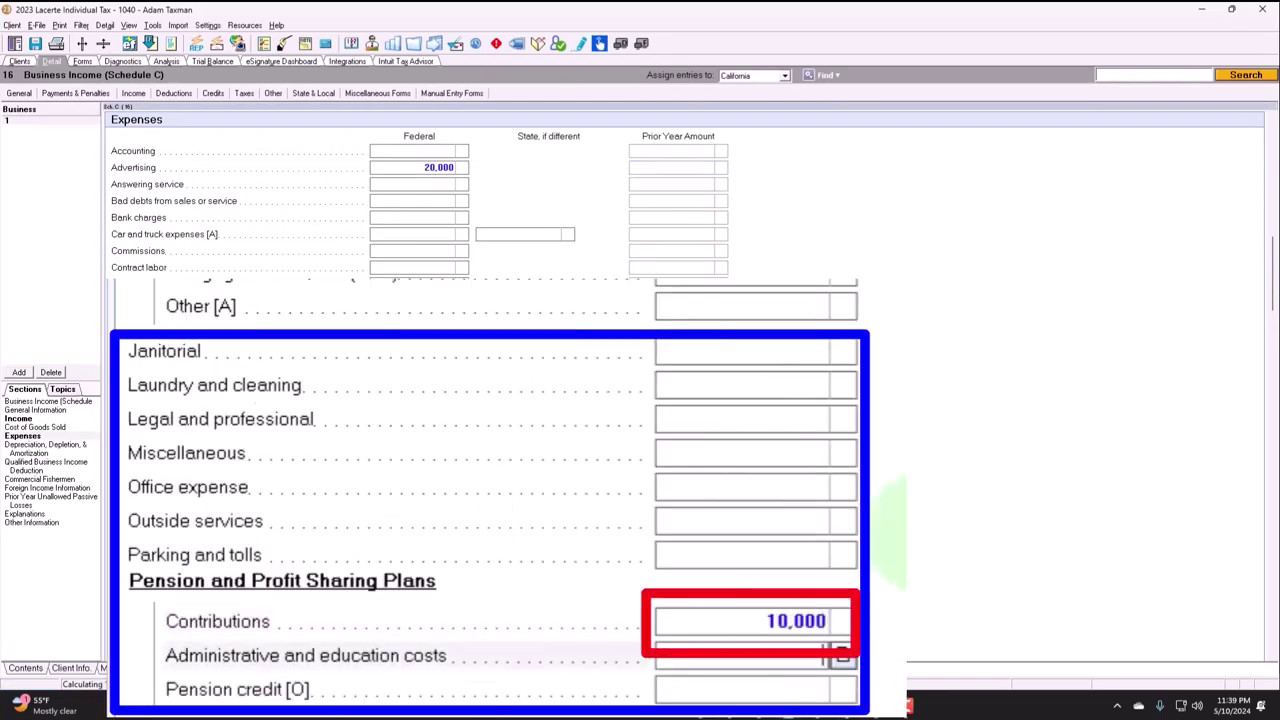
left_click(82, 61)
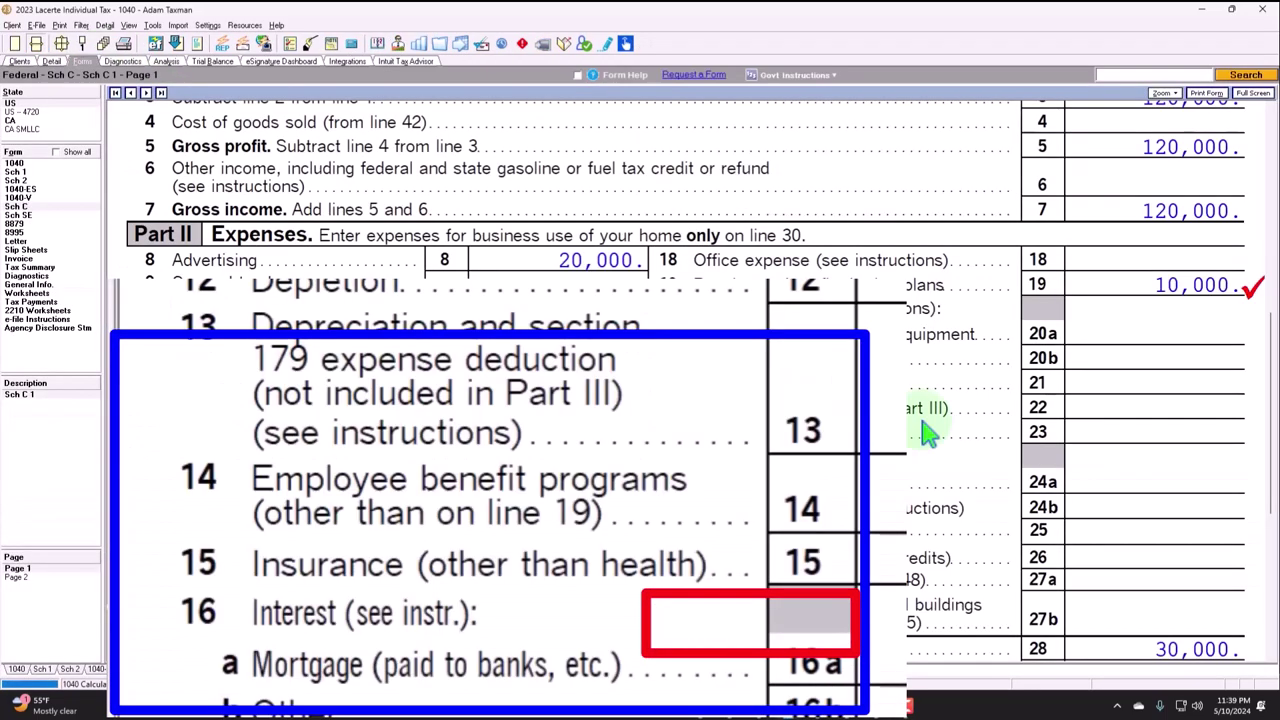
- Check Schedule C's total expenses and tentative profit, and trace them to Schedule SE's self-employment tax and one-half deduction
scroll(1113, 284, "down", 1)
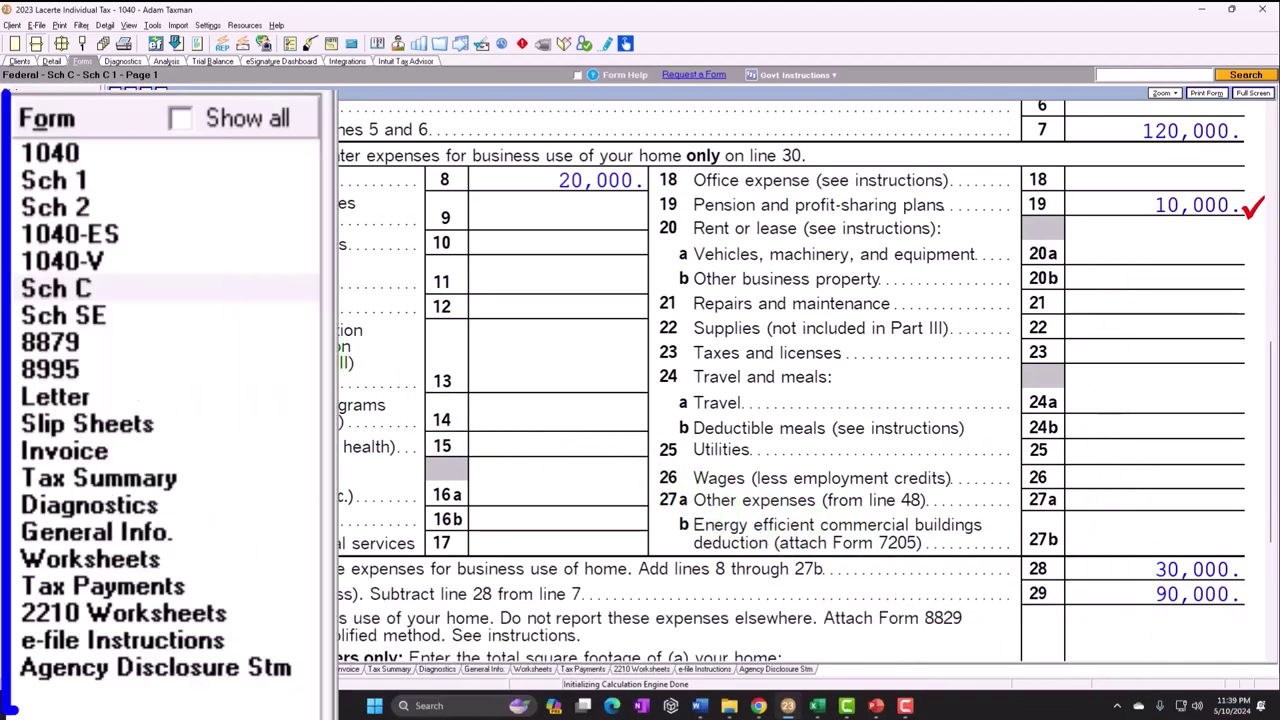
left_click(125, 320)
scroll(1065, 395, "down", 8)
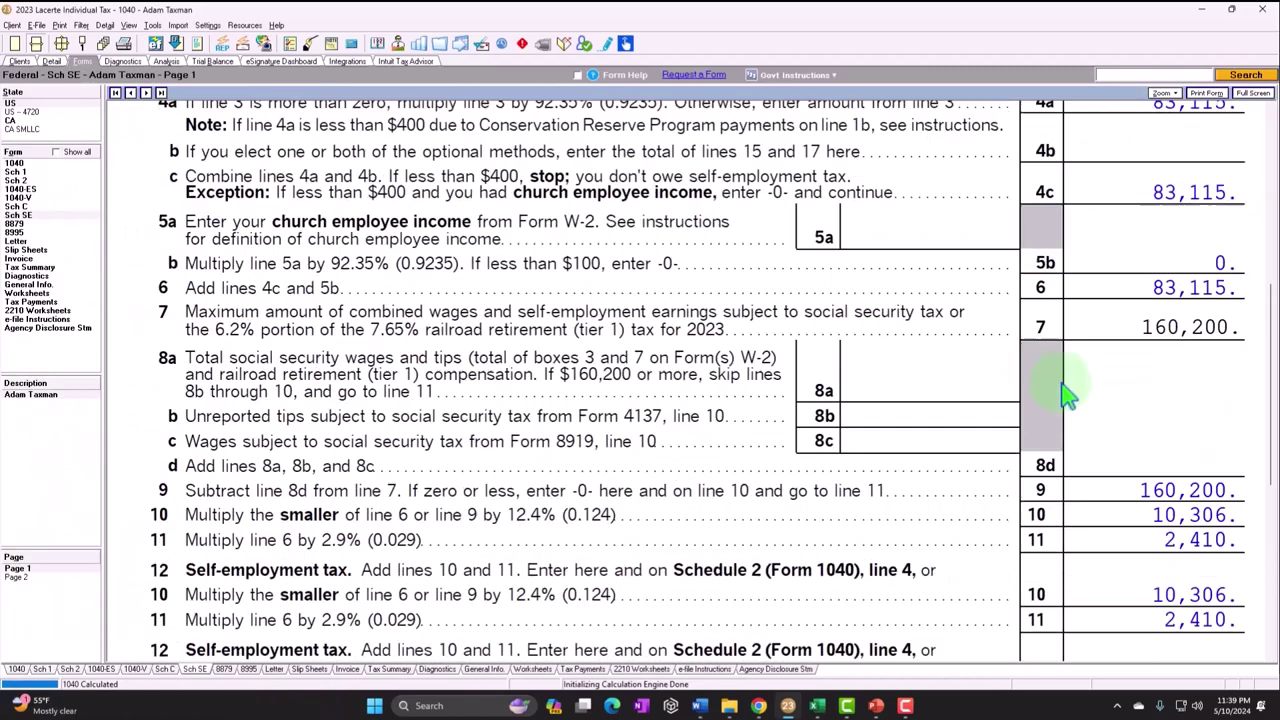
scroll(1065, 395, "down", 3)
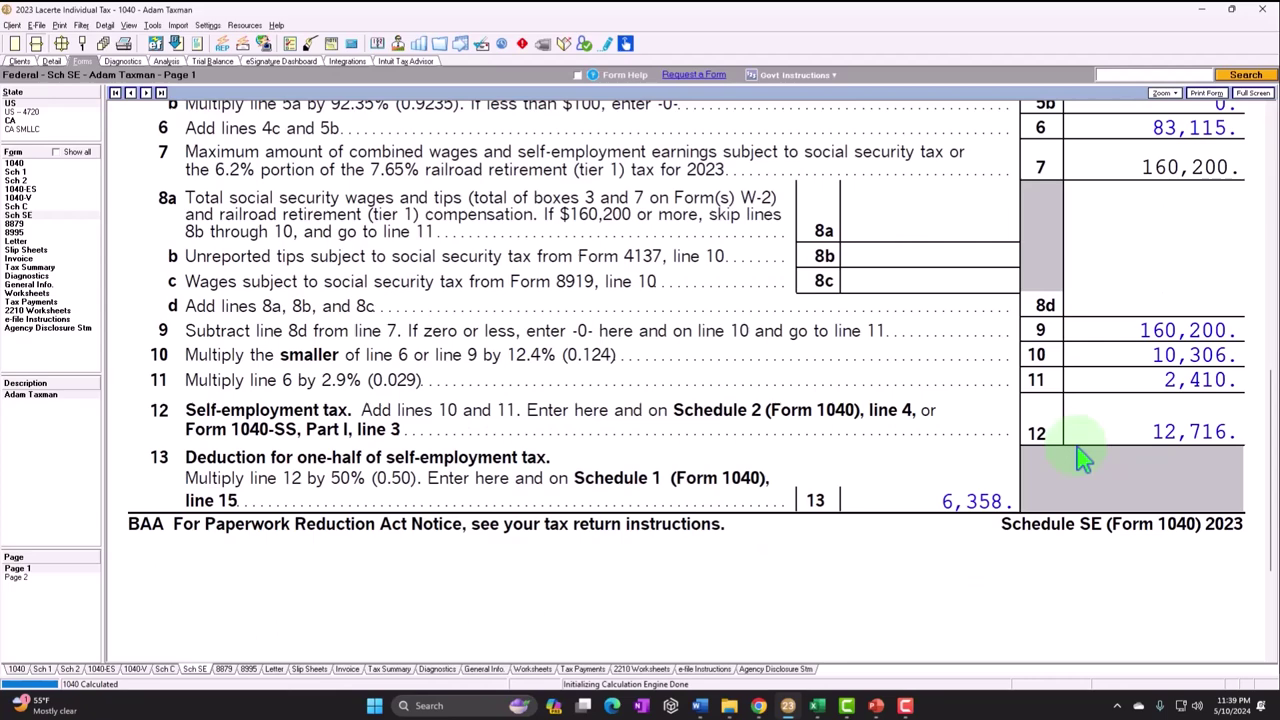
- Delete the pension and profit-sharing plan contribution from the Schedule C expenses and return to the form
left_click(17, 206)
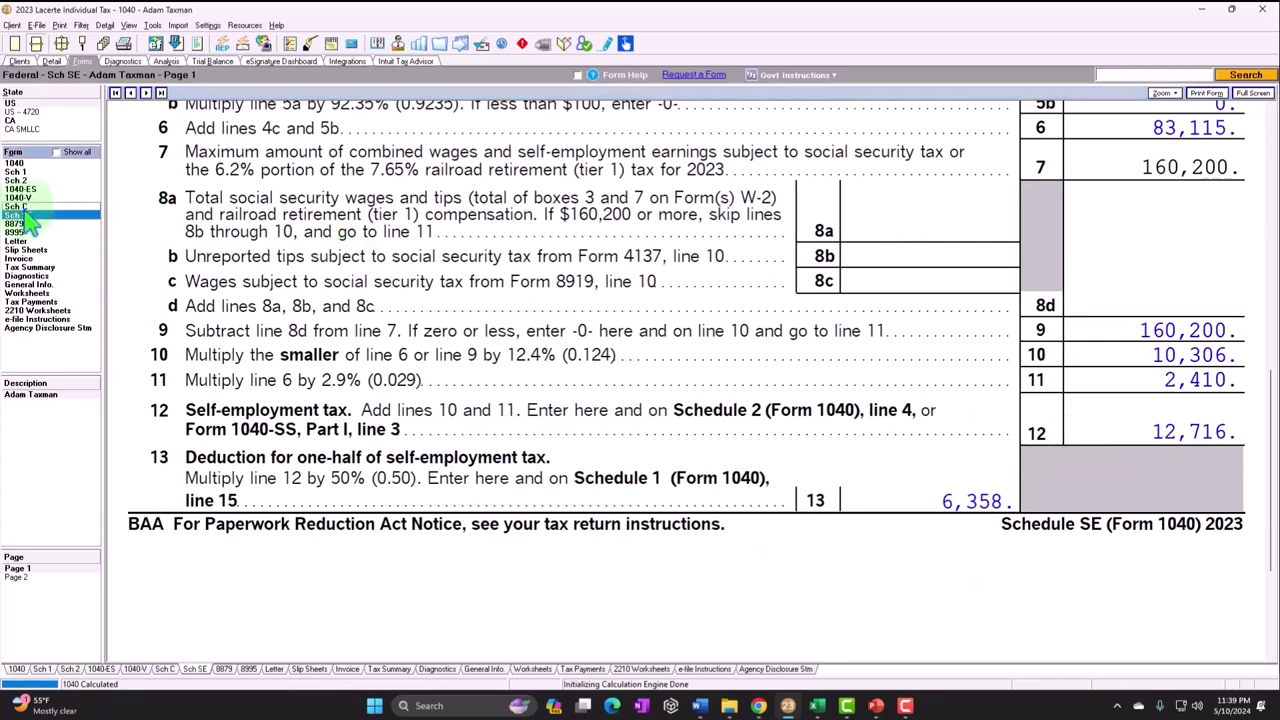
scroll(1045, 505, "down", 8)
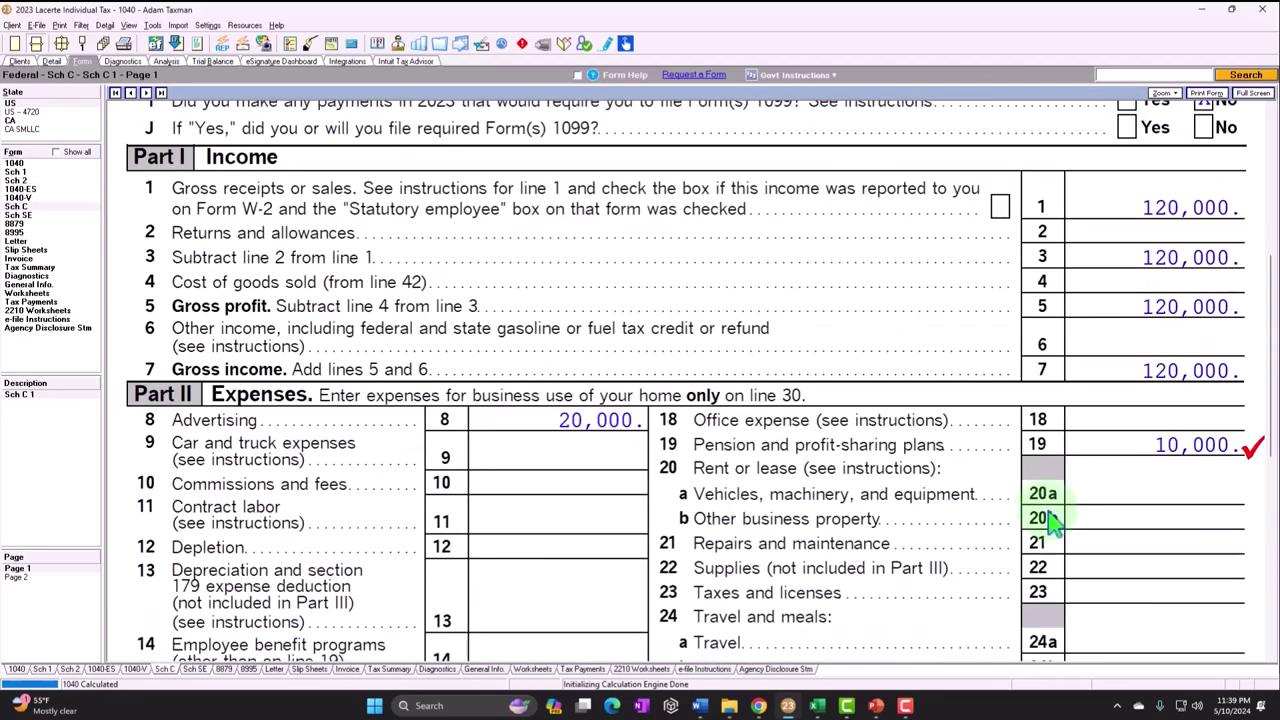
scroll(1050, 520, "down", 2)
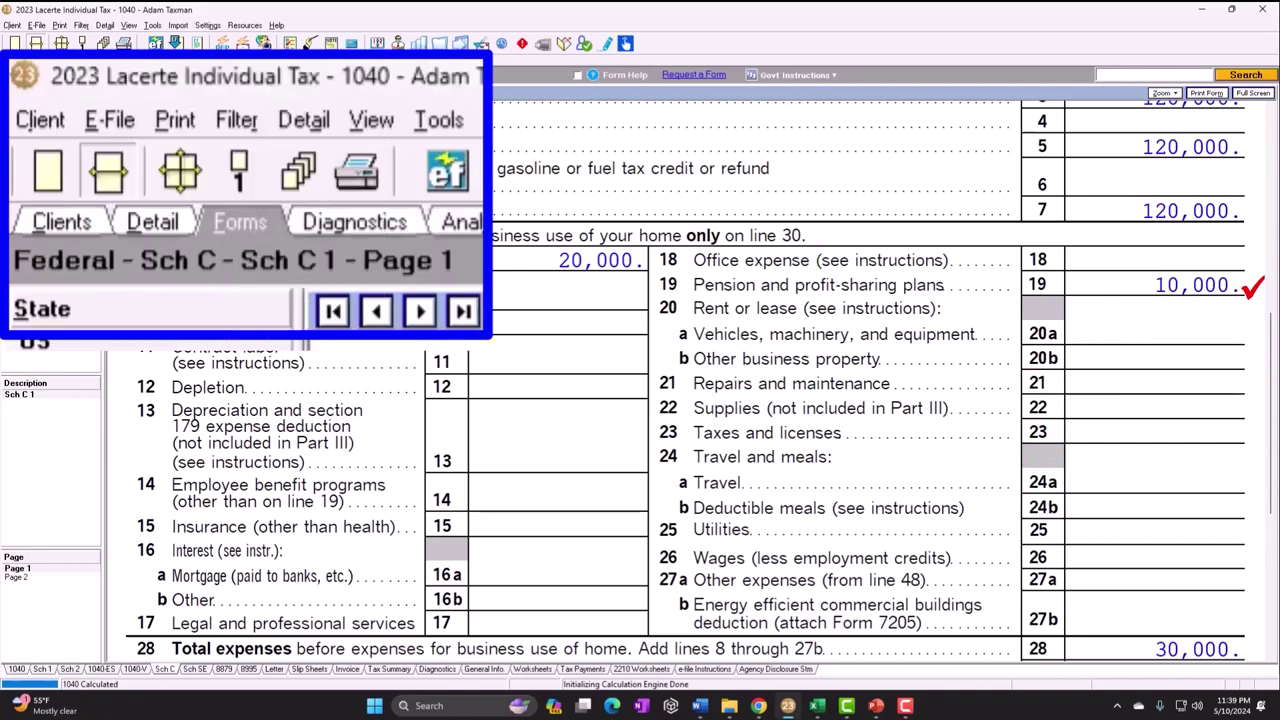
left_click(48, 60)
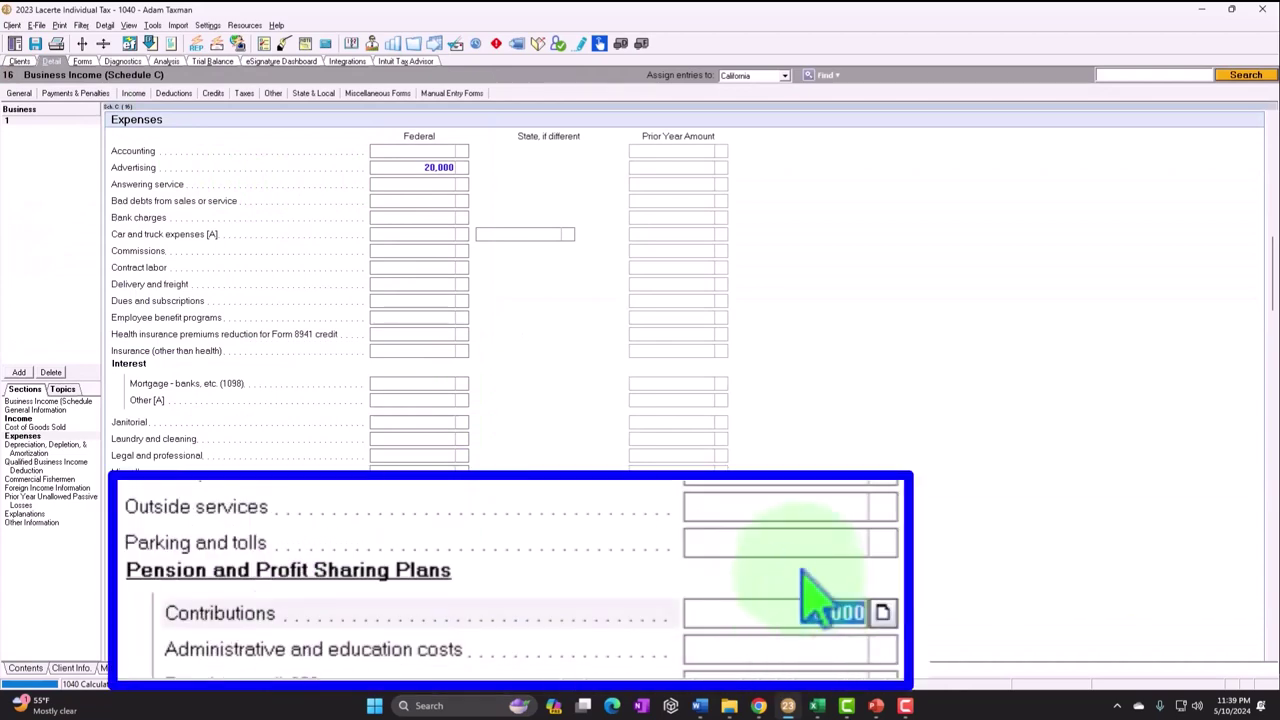
key("Delete")
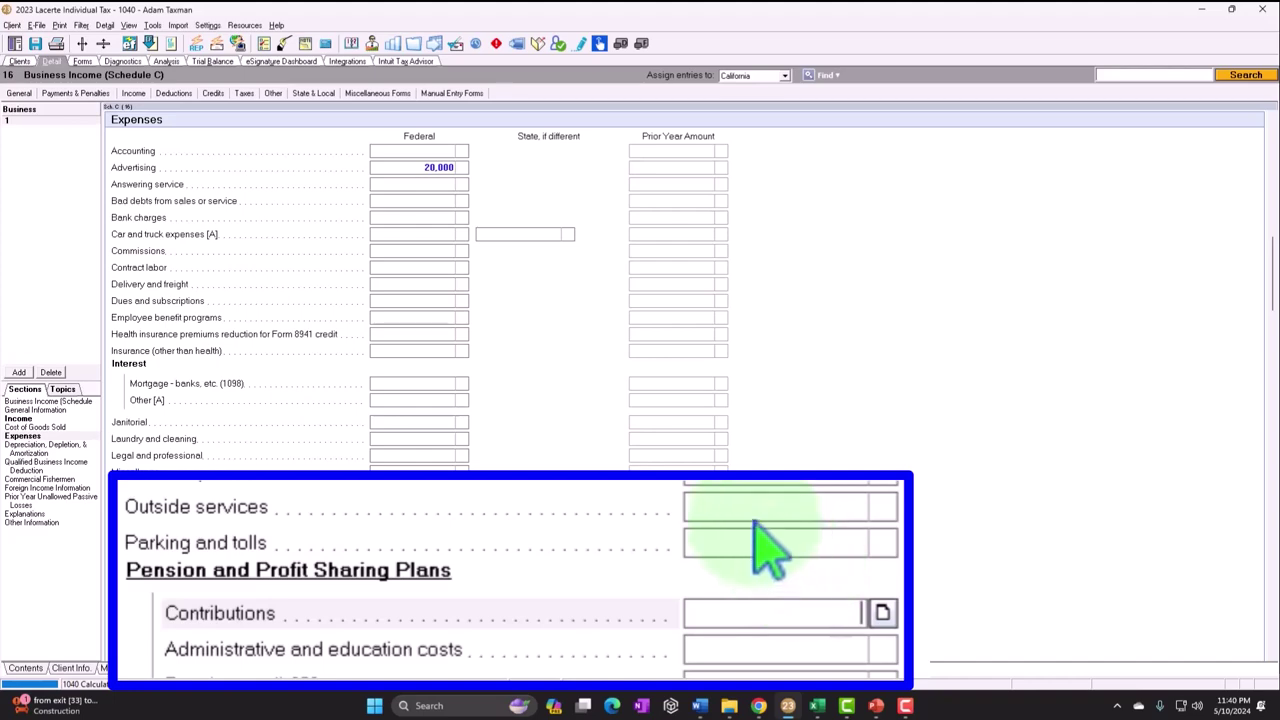
left_click(83, 63)
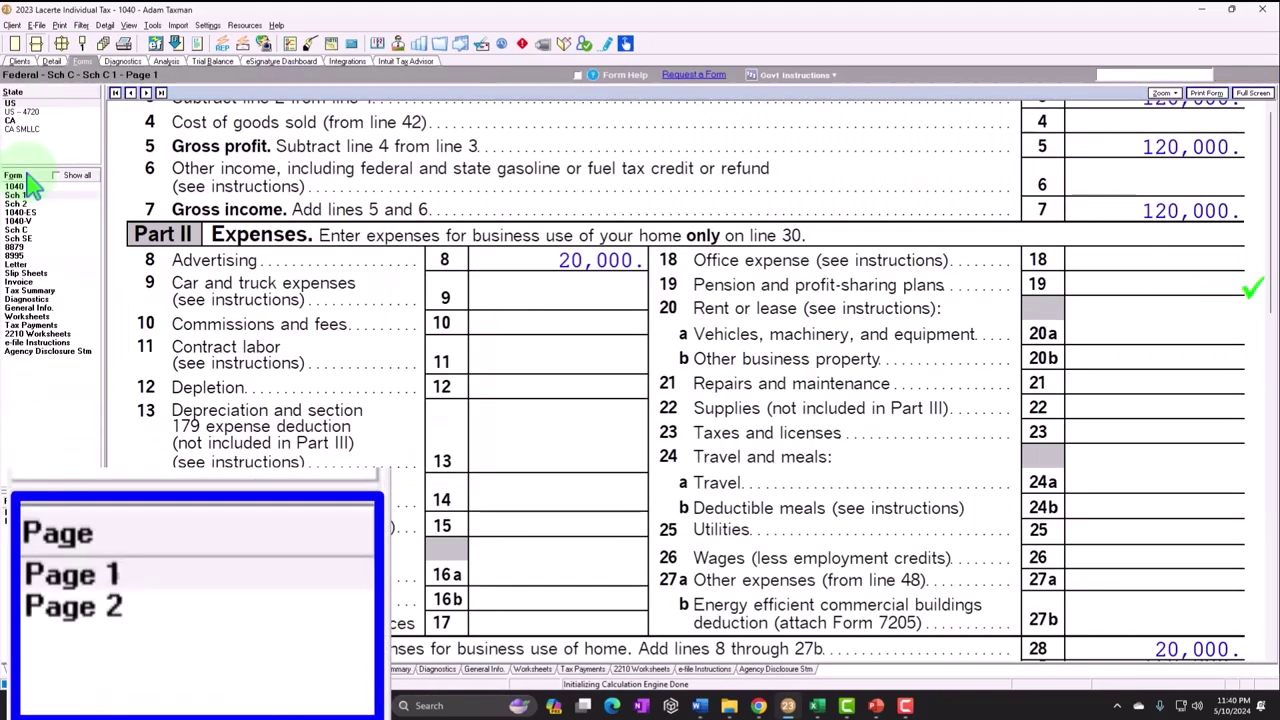
- Clear the taxpayer's traditional IRA contribution feeding line 20 on page 2 of Schedule 1, and return to the form
left_click(15, 195)
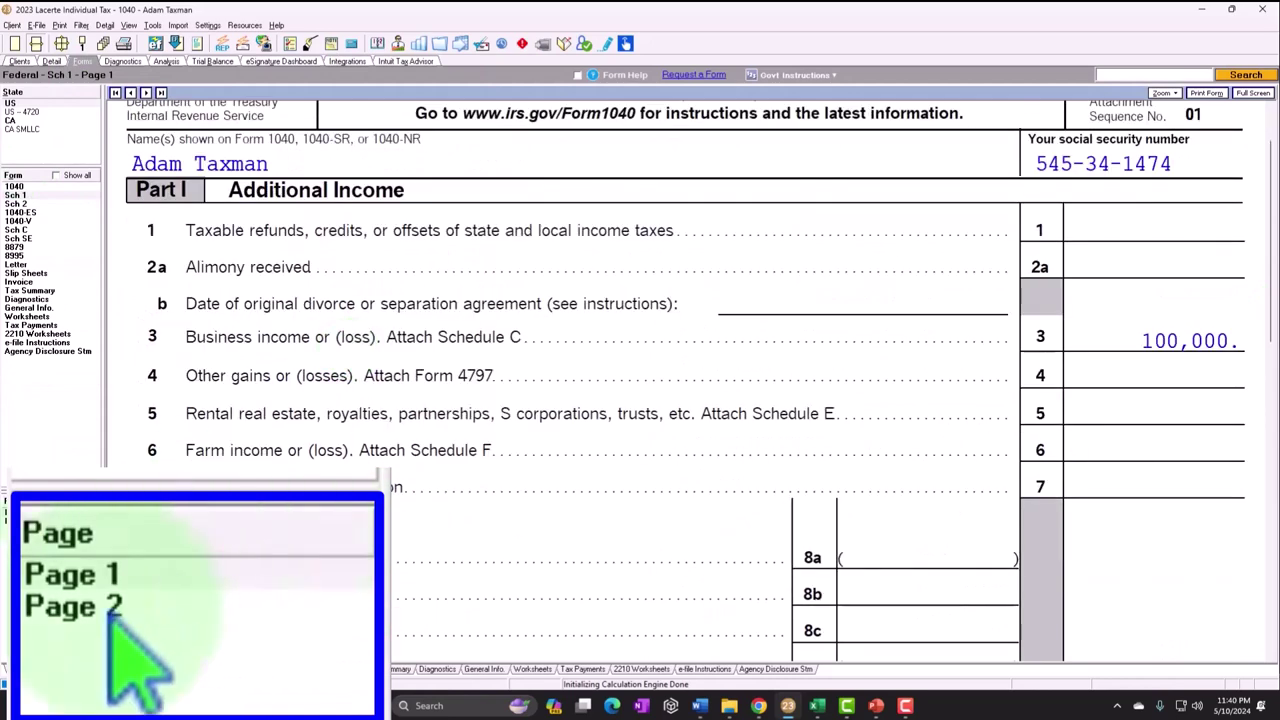
left_click(12, 521)
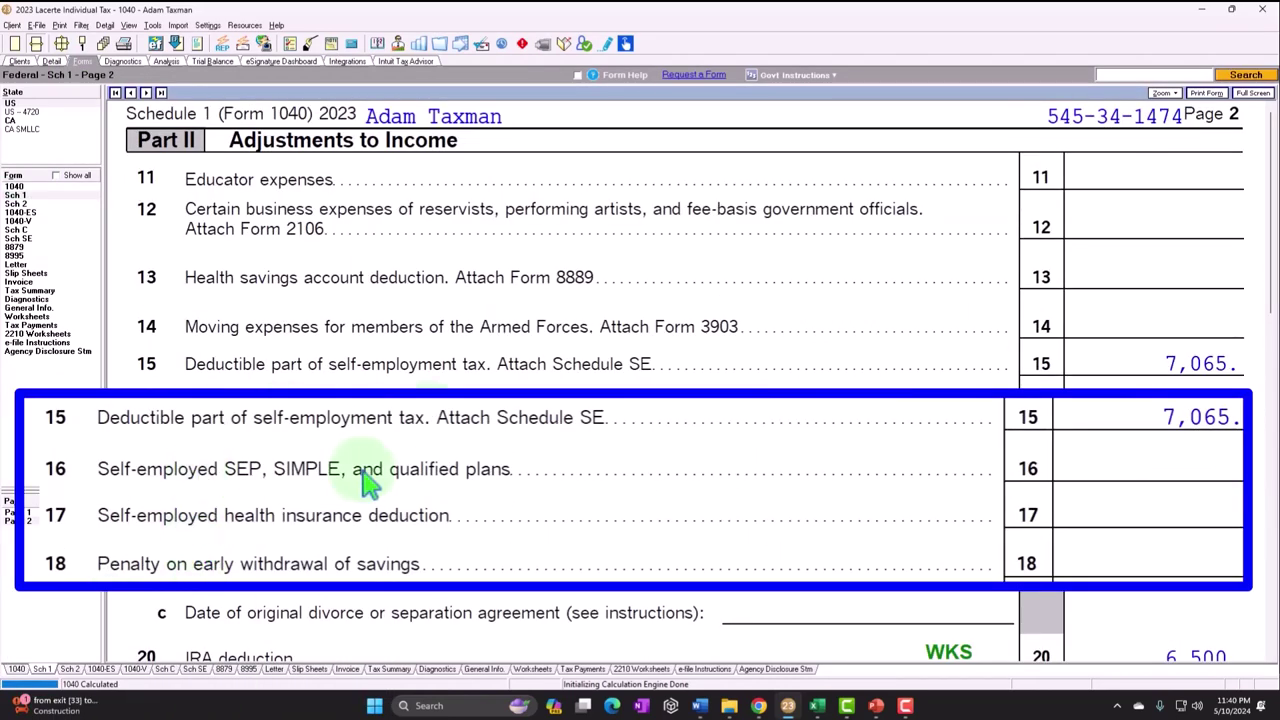
right_click(1140, 411)
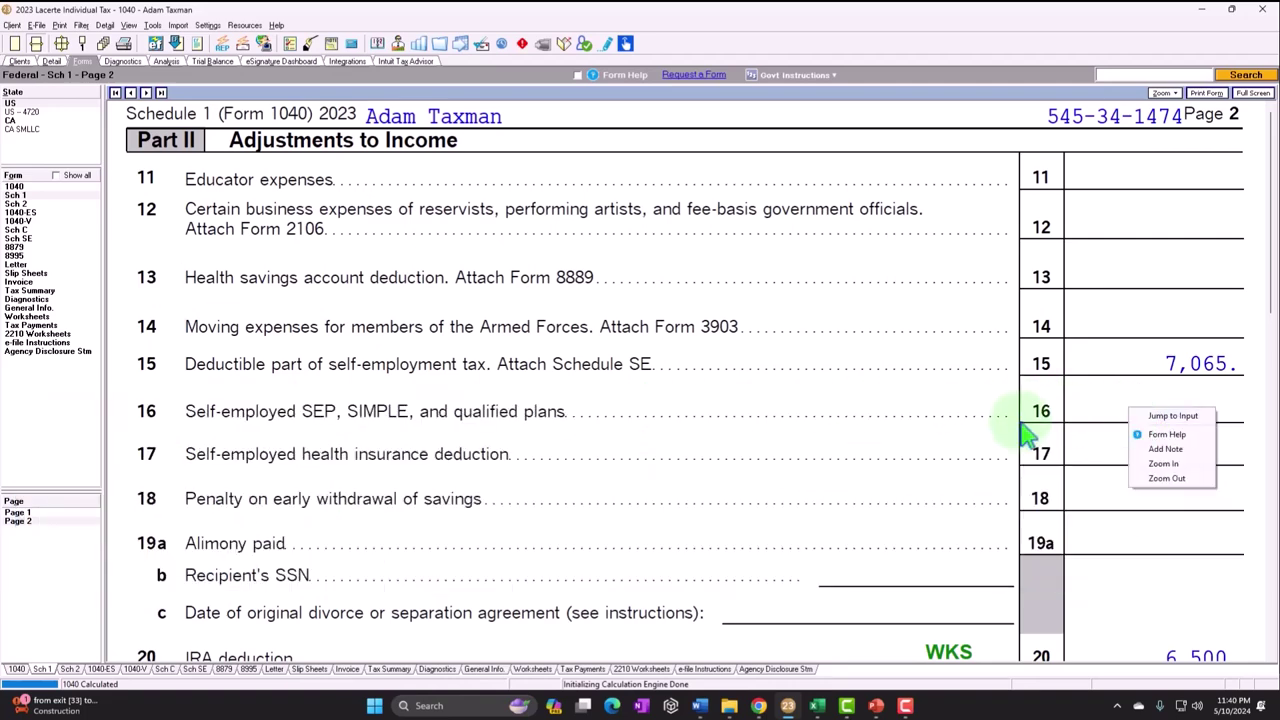
left_click(930, 495)
scroll(1127, 585, "down", 3)
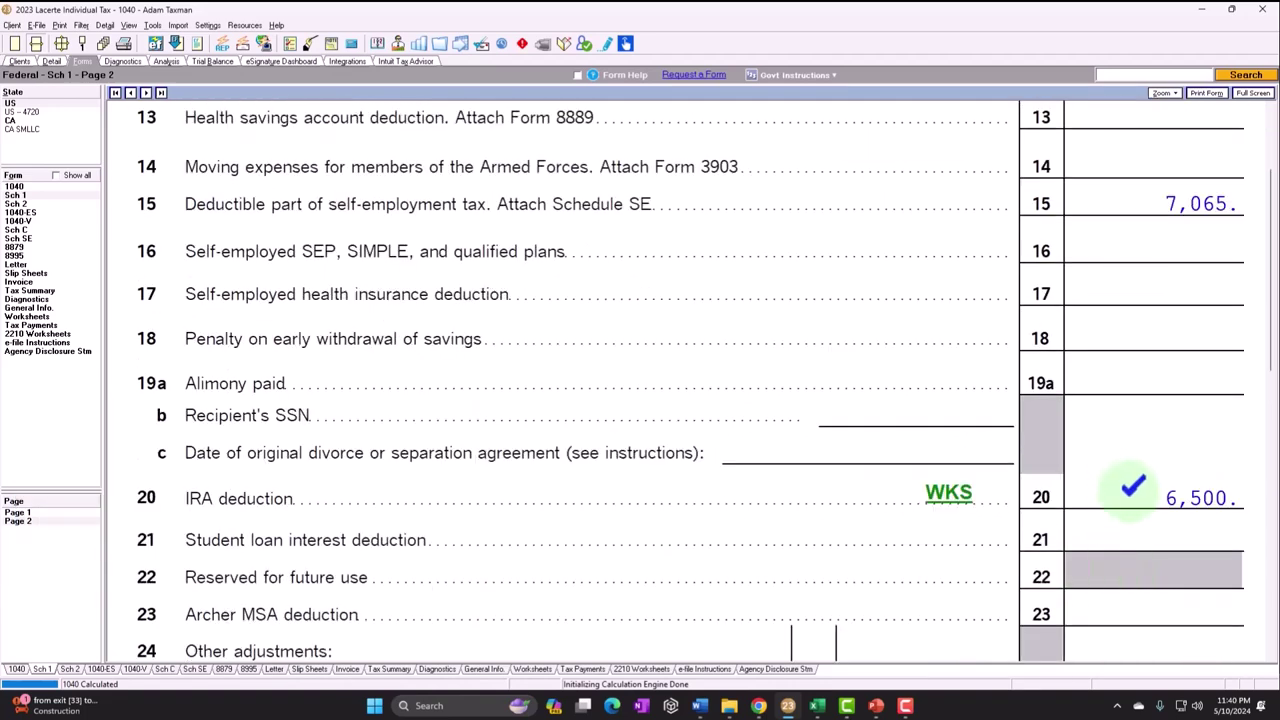
right_click(1138, 494)
left_click(1135, 560)
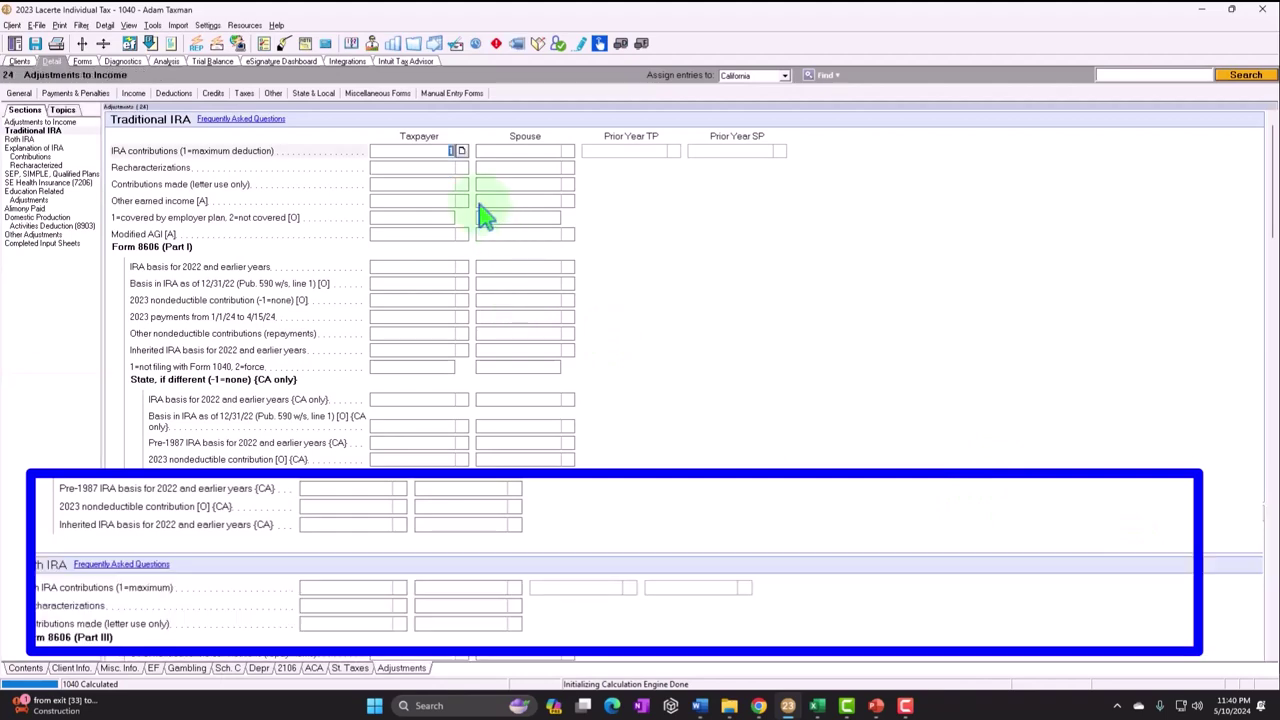
left_click(101, 48)
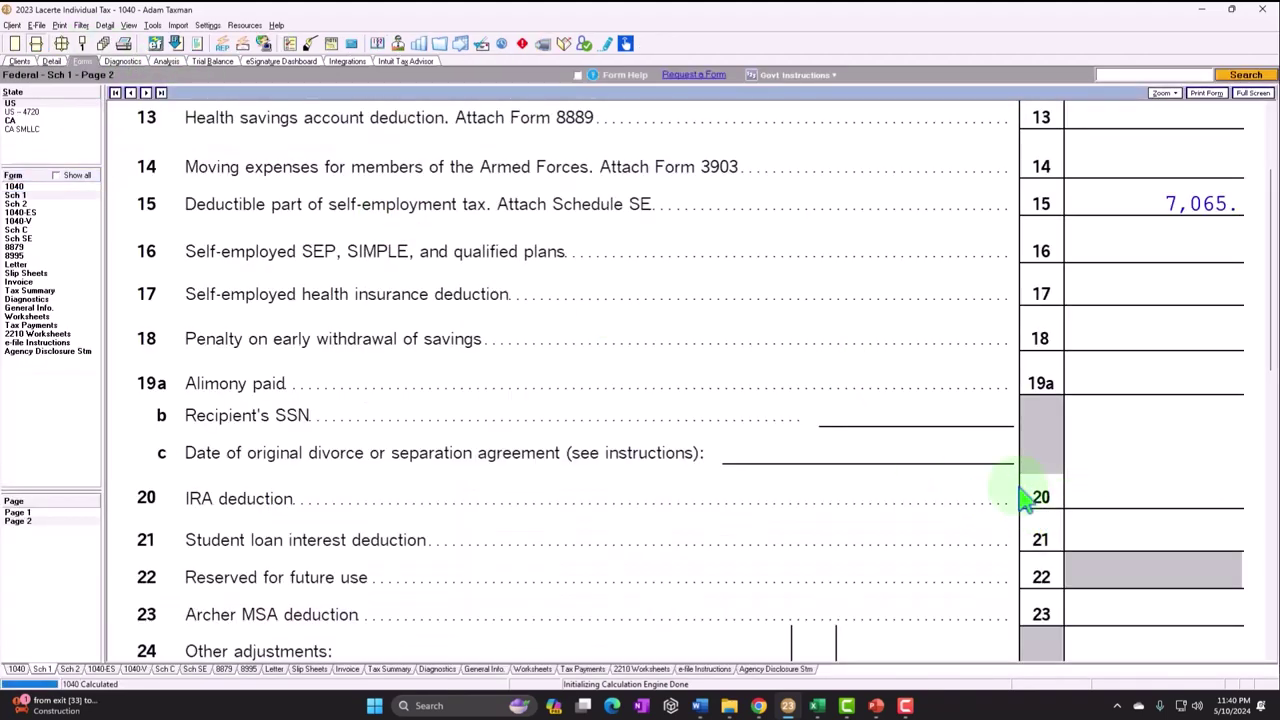
- Enter 10,000 as the taxpayer's self-employed SEP contribution for Schedule 1, line 16, and return to the form
right_click(1130, 254)
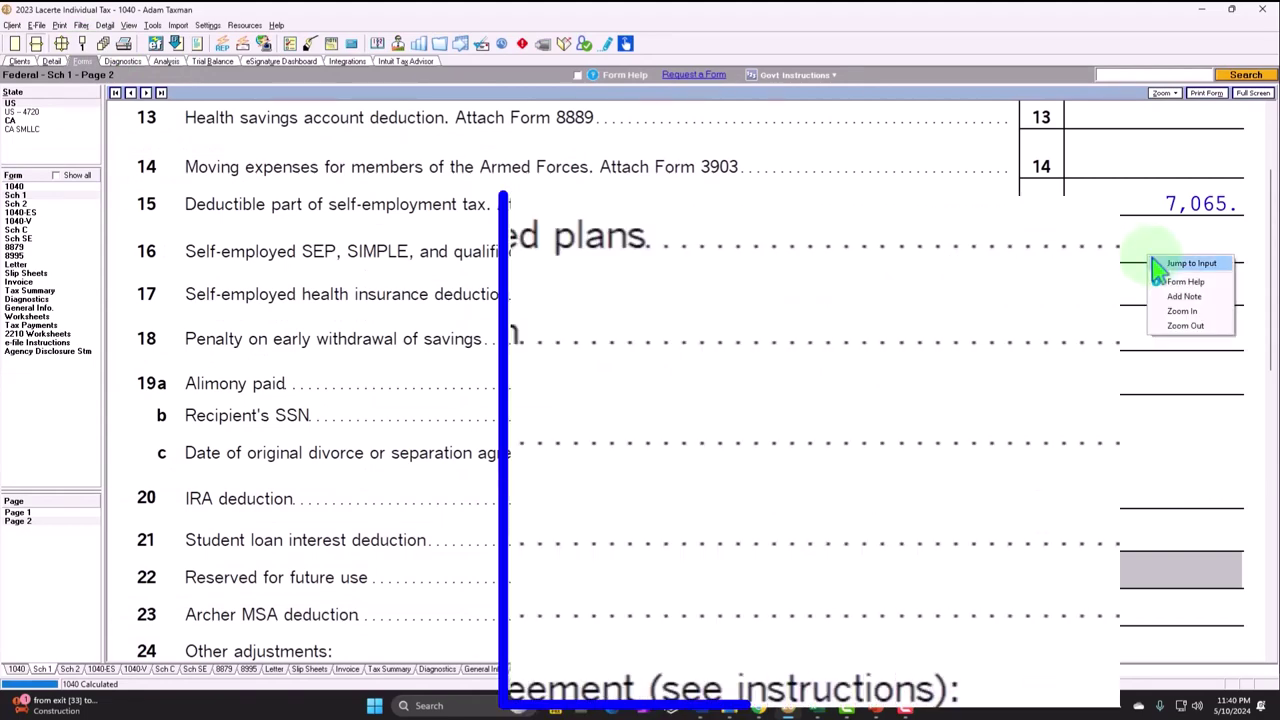
left_click(1160, 266)
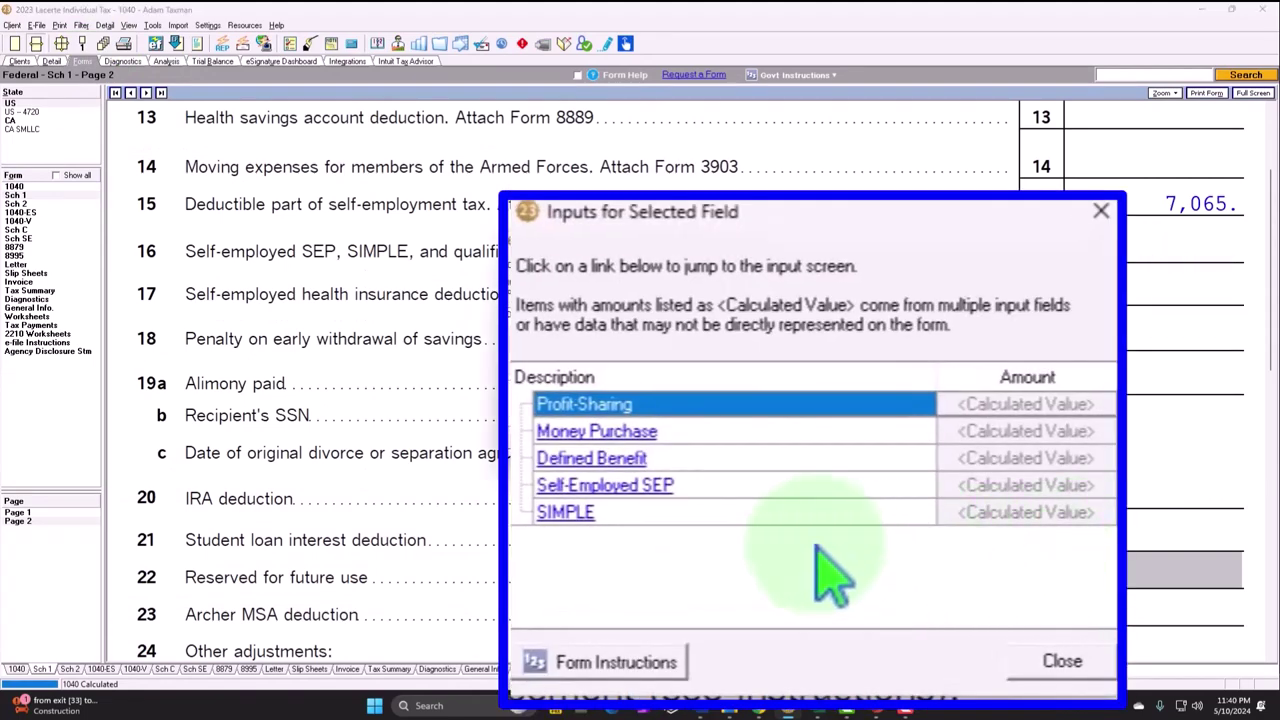
left_click(630, 486)
left_click(1205, 98)
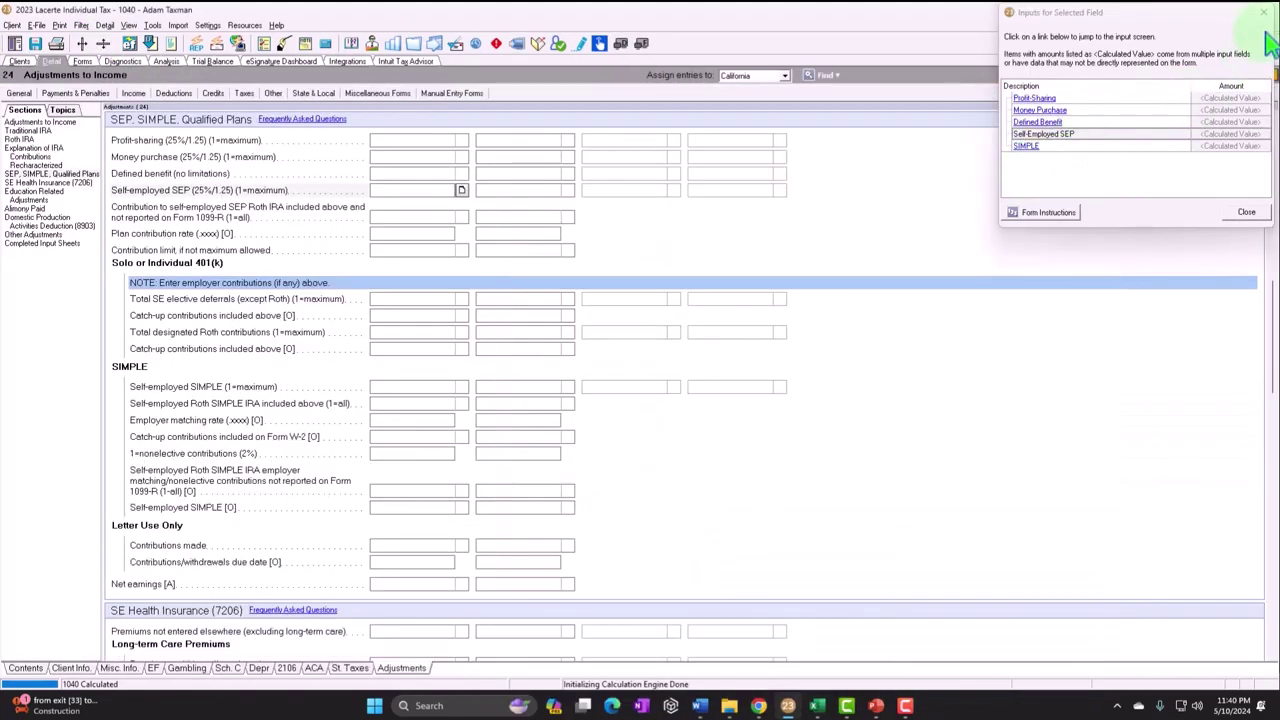
left_click(1246, 211)
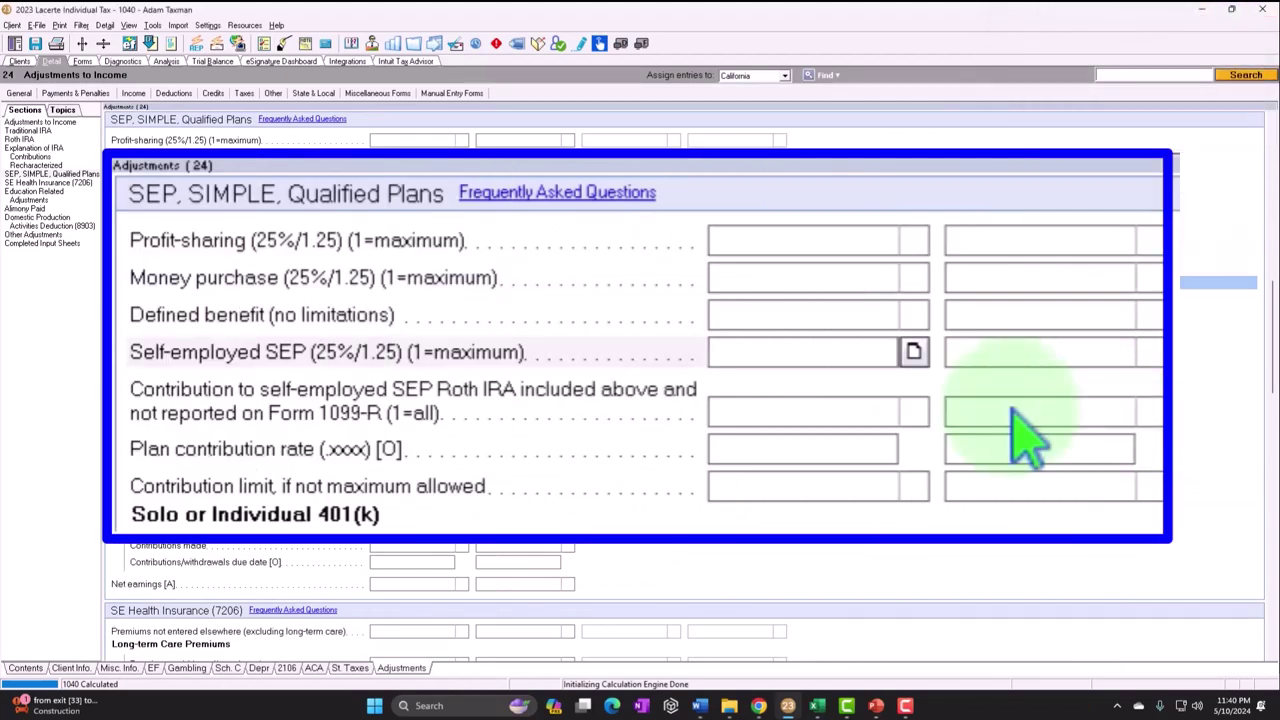
type("10000")
key("Return")
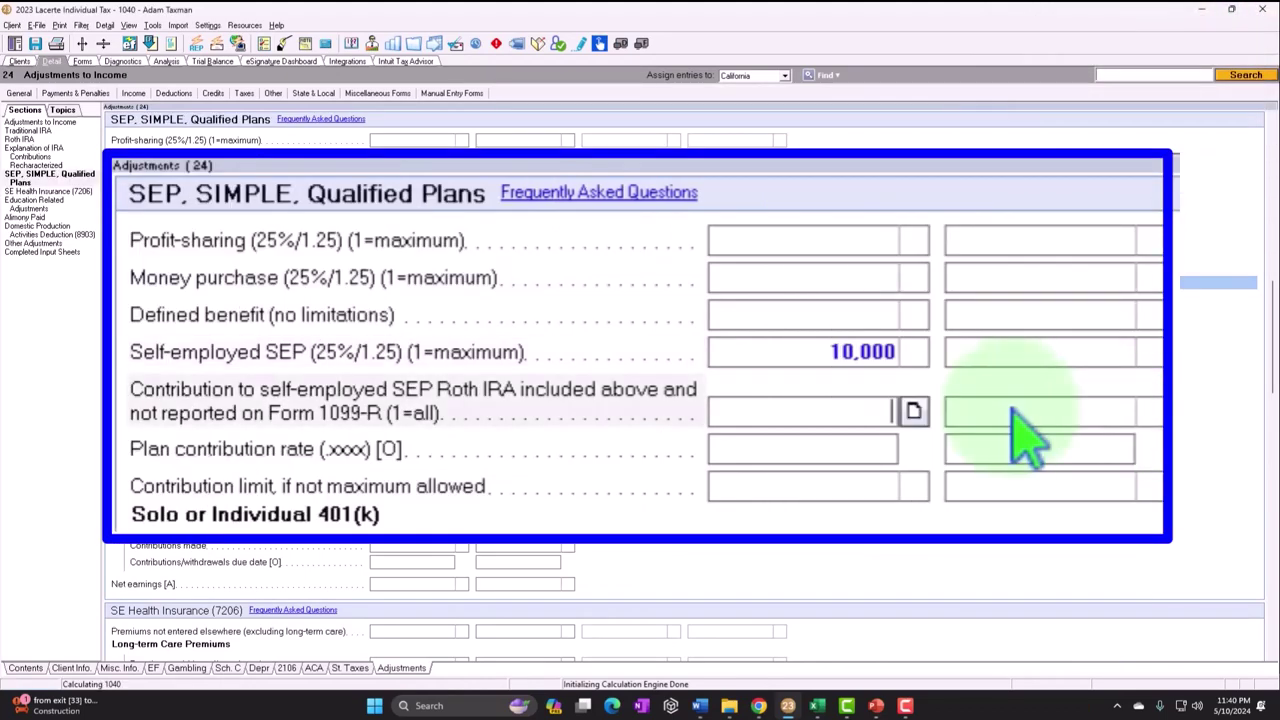
left_click(82, 61)
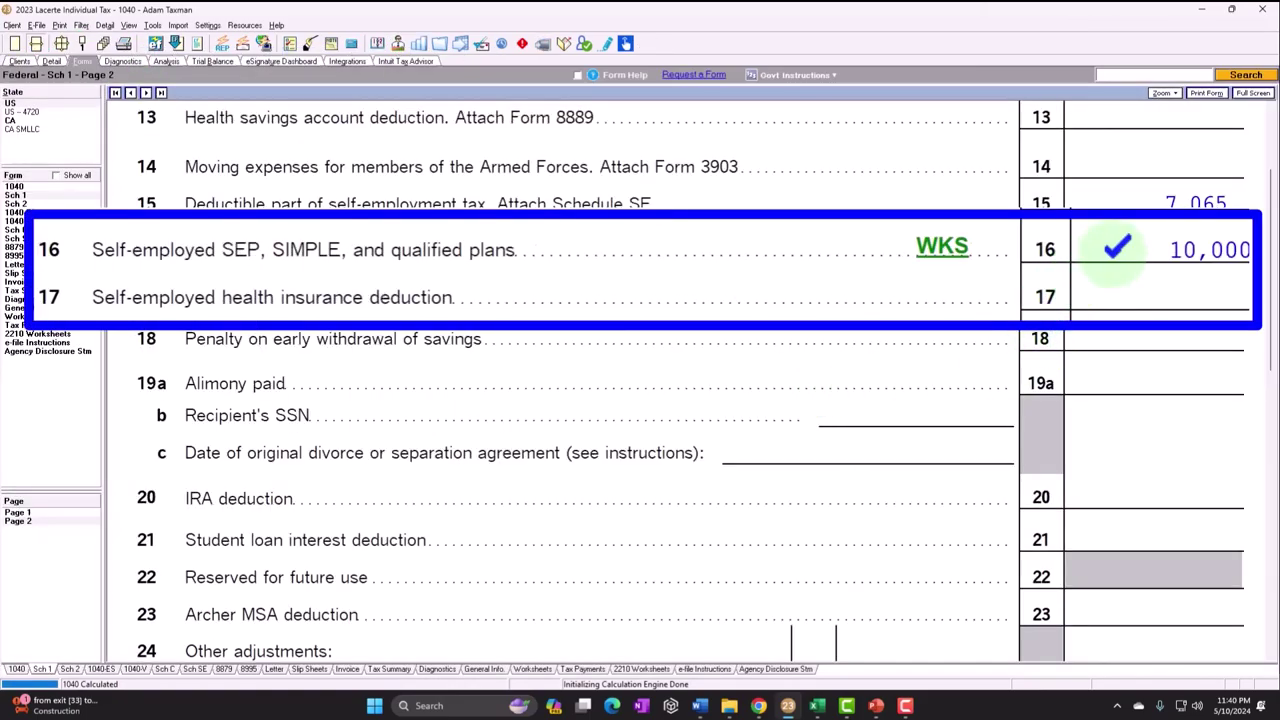
- Check adjustments, adjusted gross income and taxable income on Form 1040, and the self-employment tax and one-half deduction on Schedule SE
scroll(1108, 277, "down", 3)
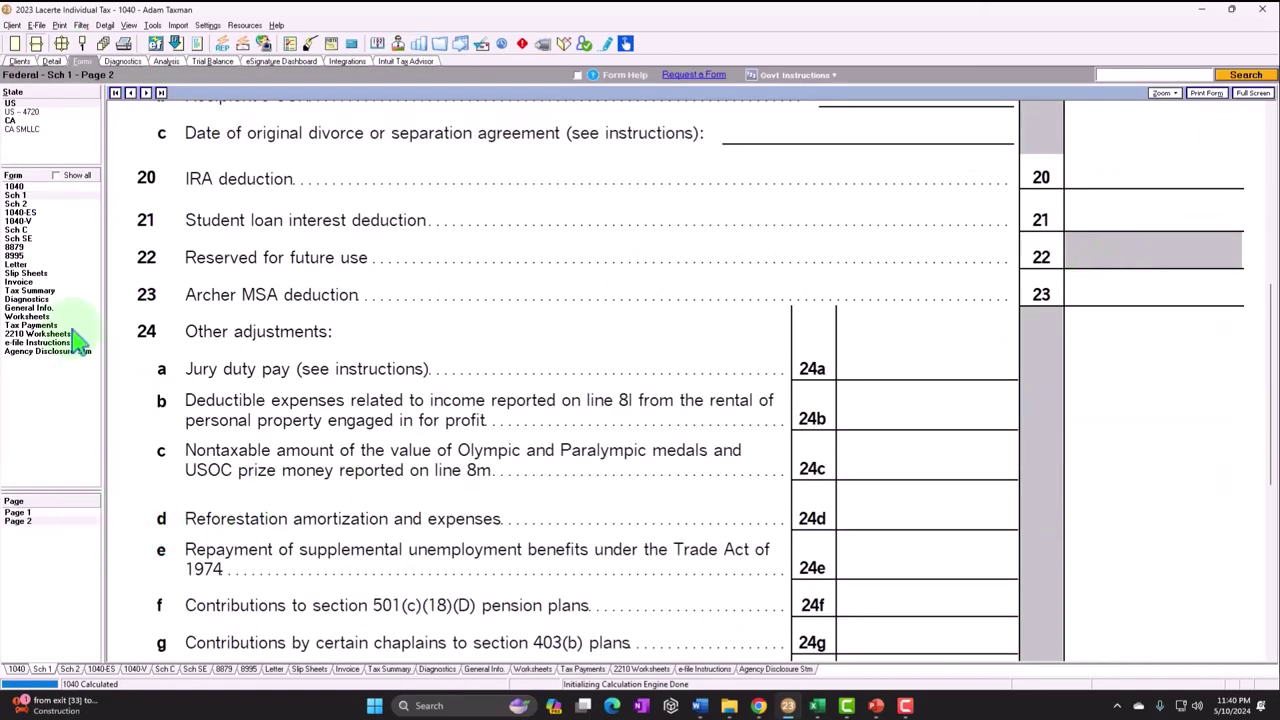
left_click(14, 186)
scroll(829, 386, "down", 6)
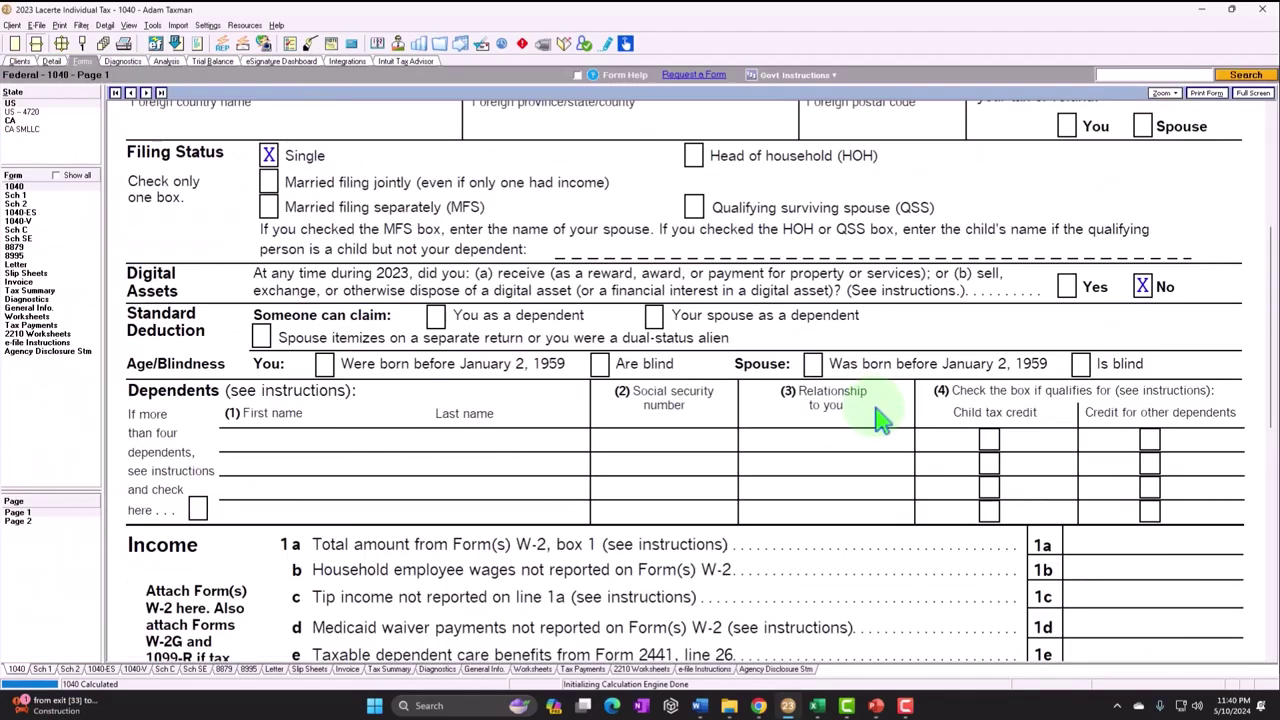
scroll(876, 420, "down", 2)
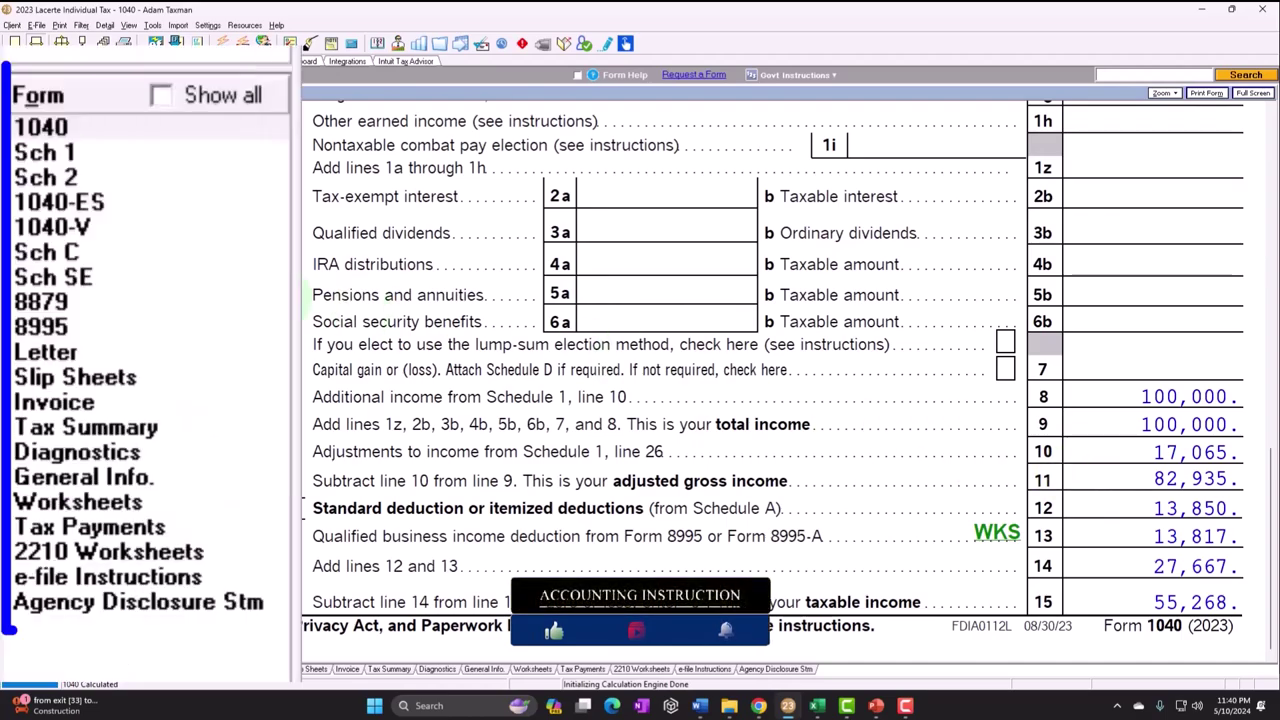
left_click(25, 216)
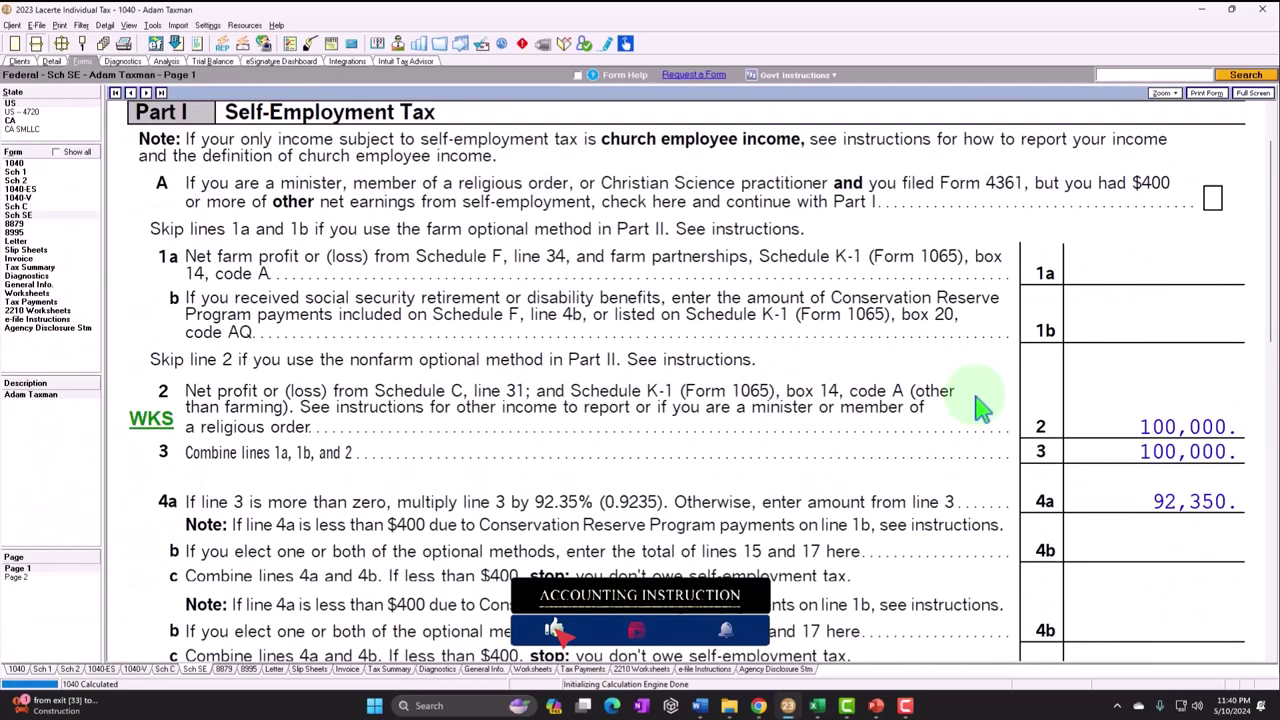
scroll(980, 405, "down", 10)
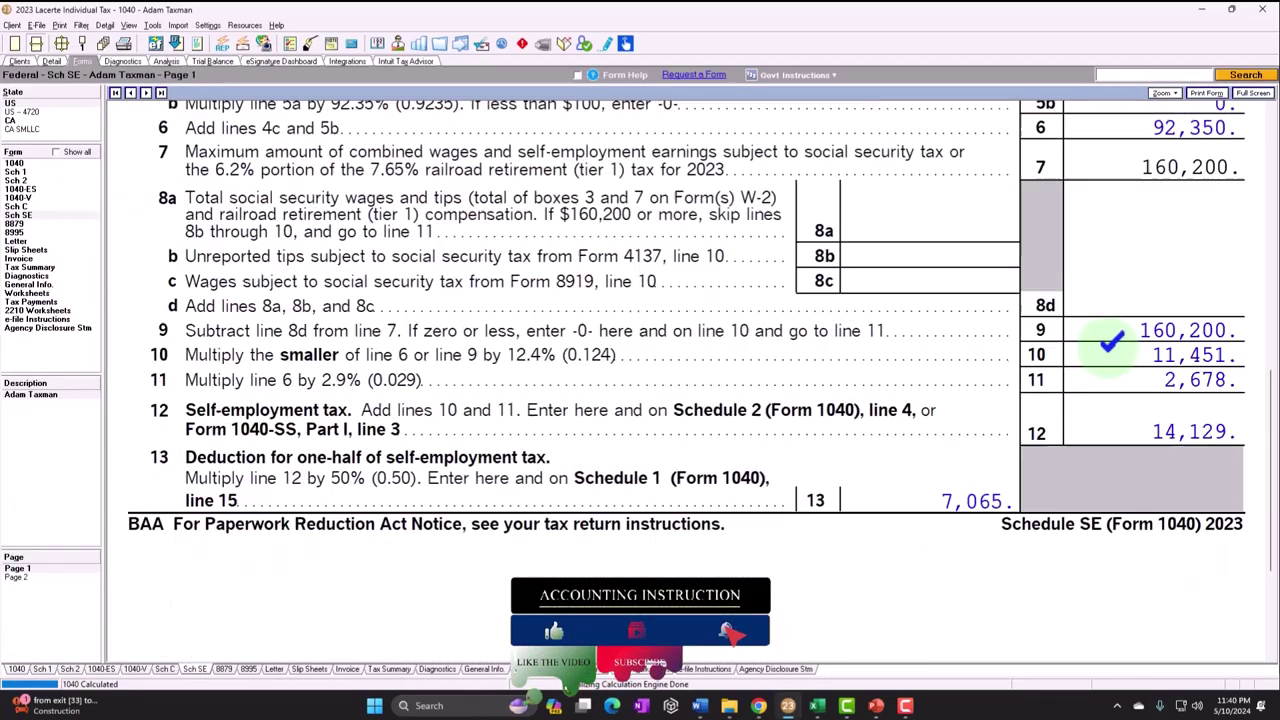
scroll(680, 300, "down", 2)
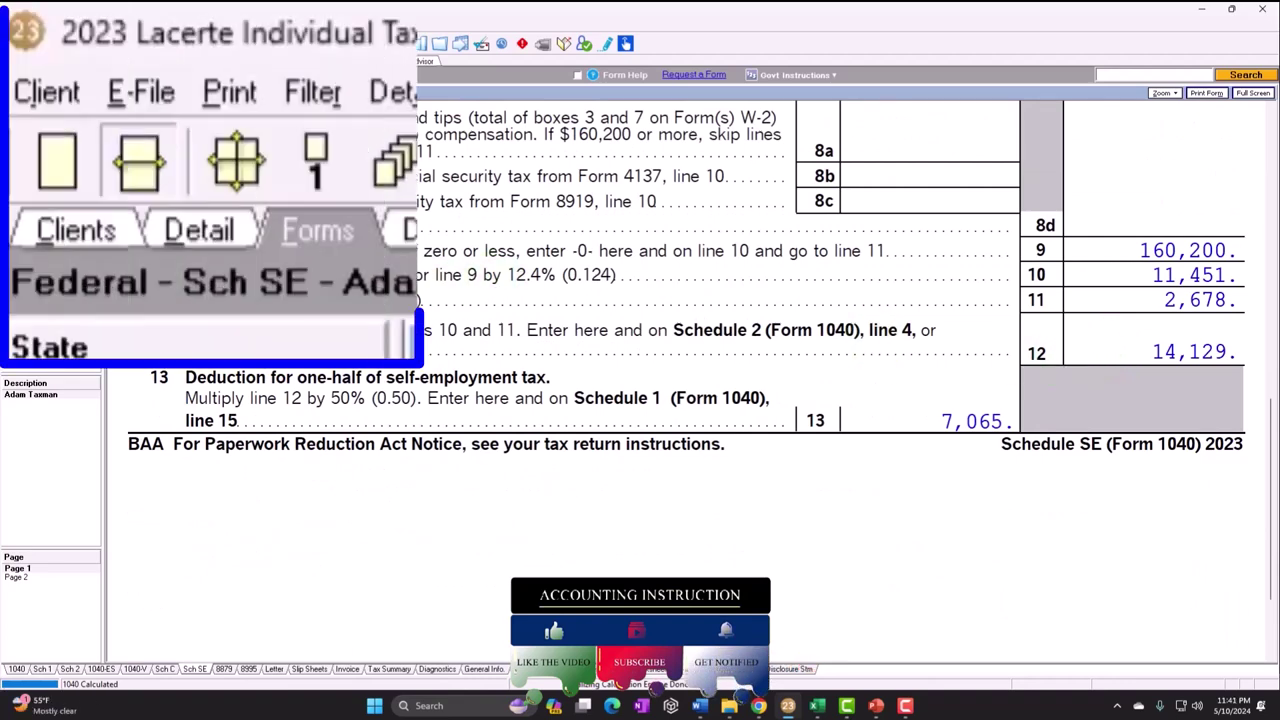
- Set the taxpayer's self-employed SEP contribution to 1 for the maximum, and return to the forms
left_click(52, 62)
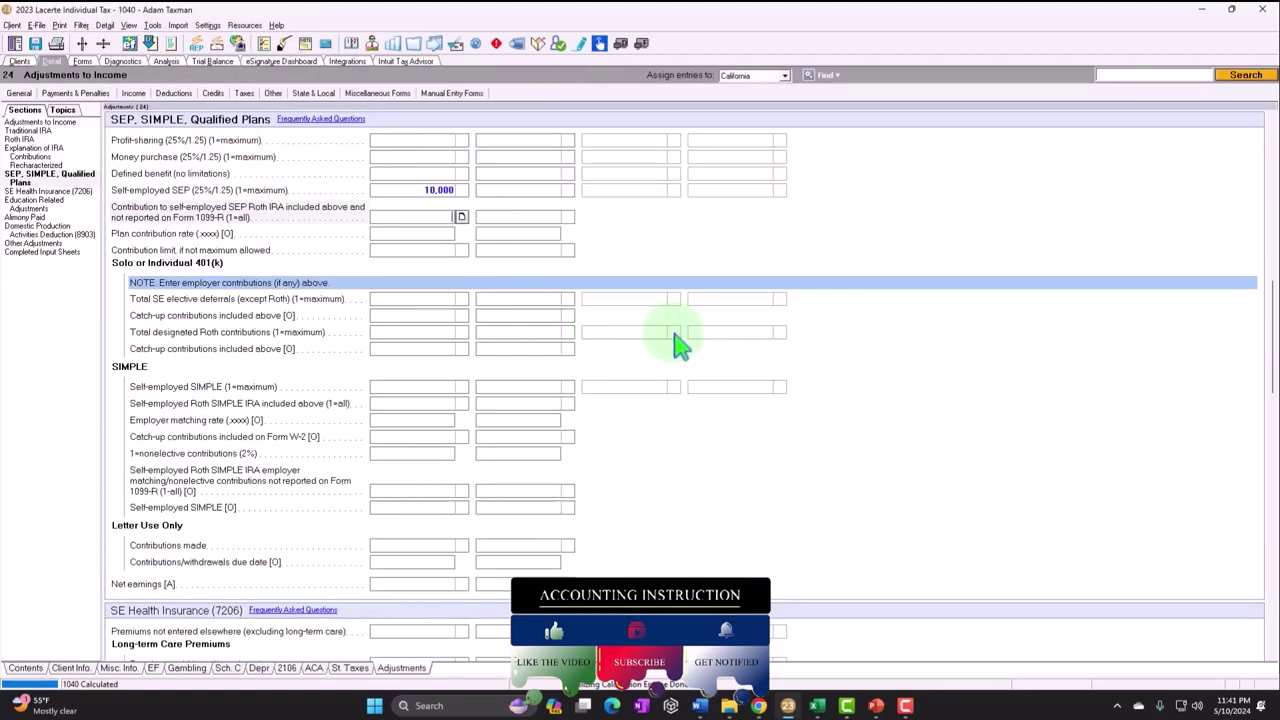
left_click(434, 190)
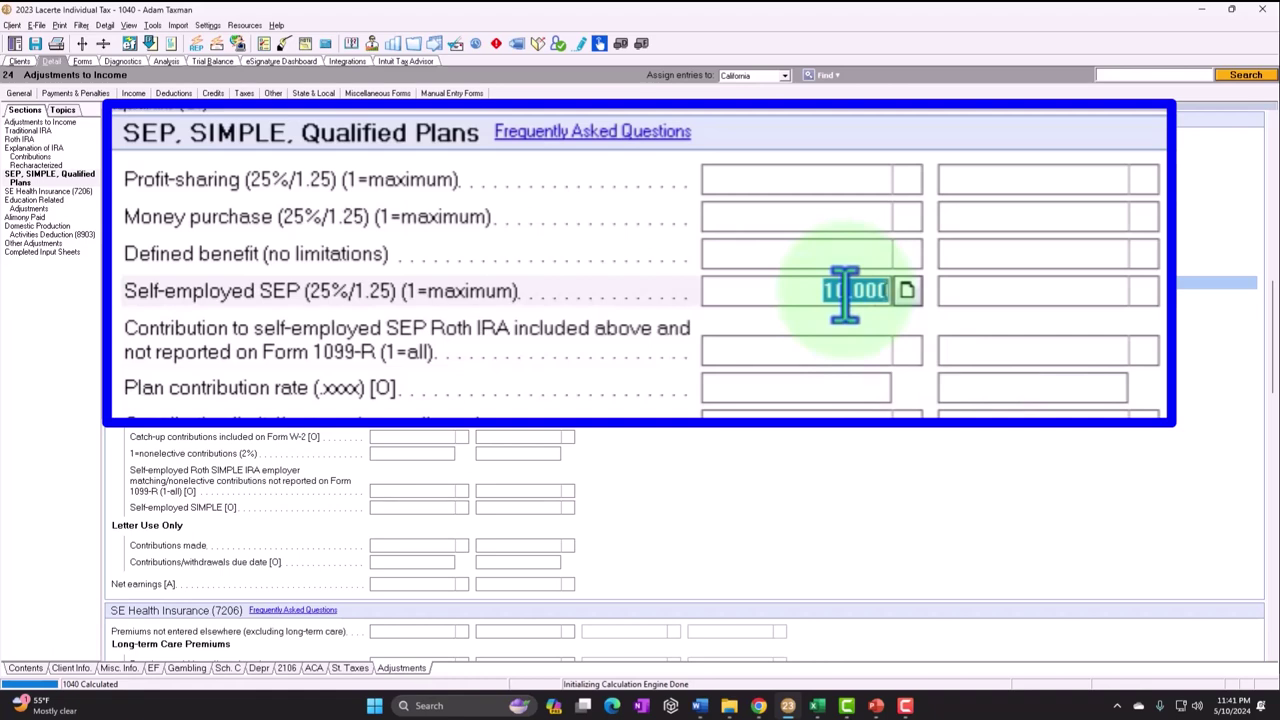
type("1")
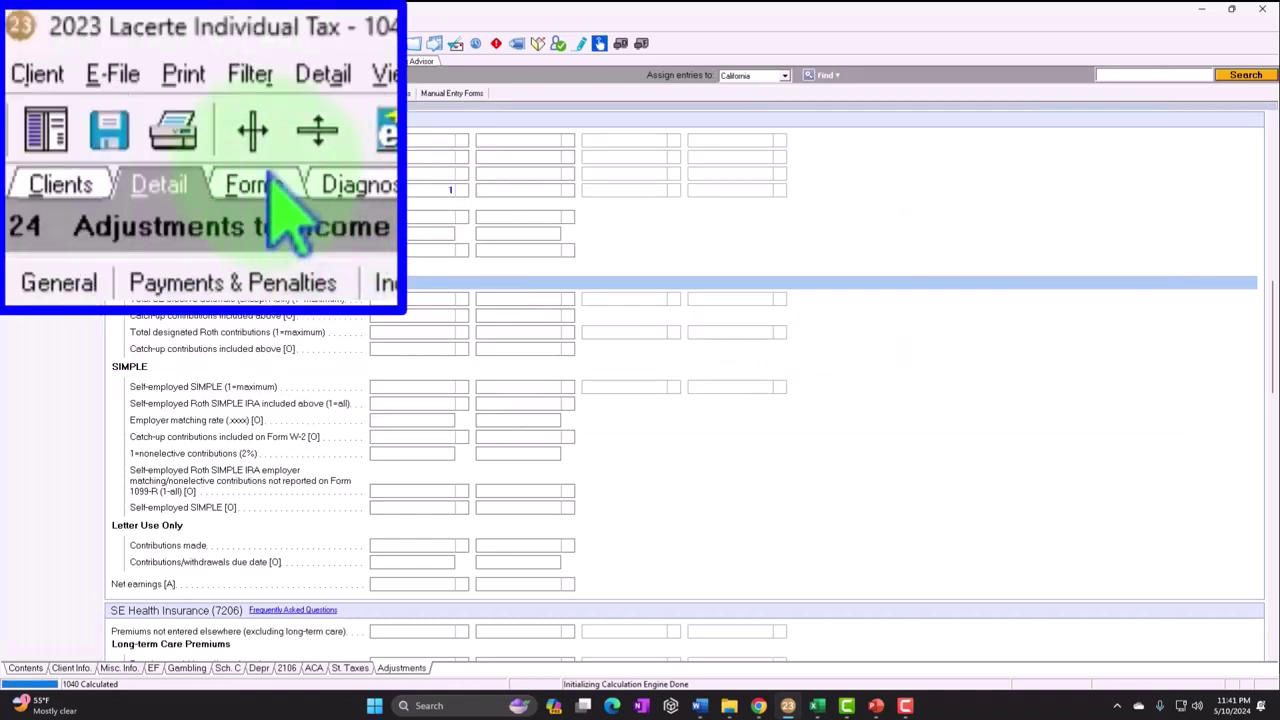
left_click(84, 62)
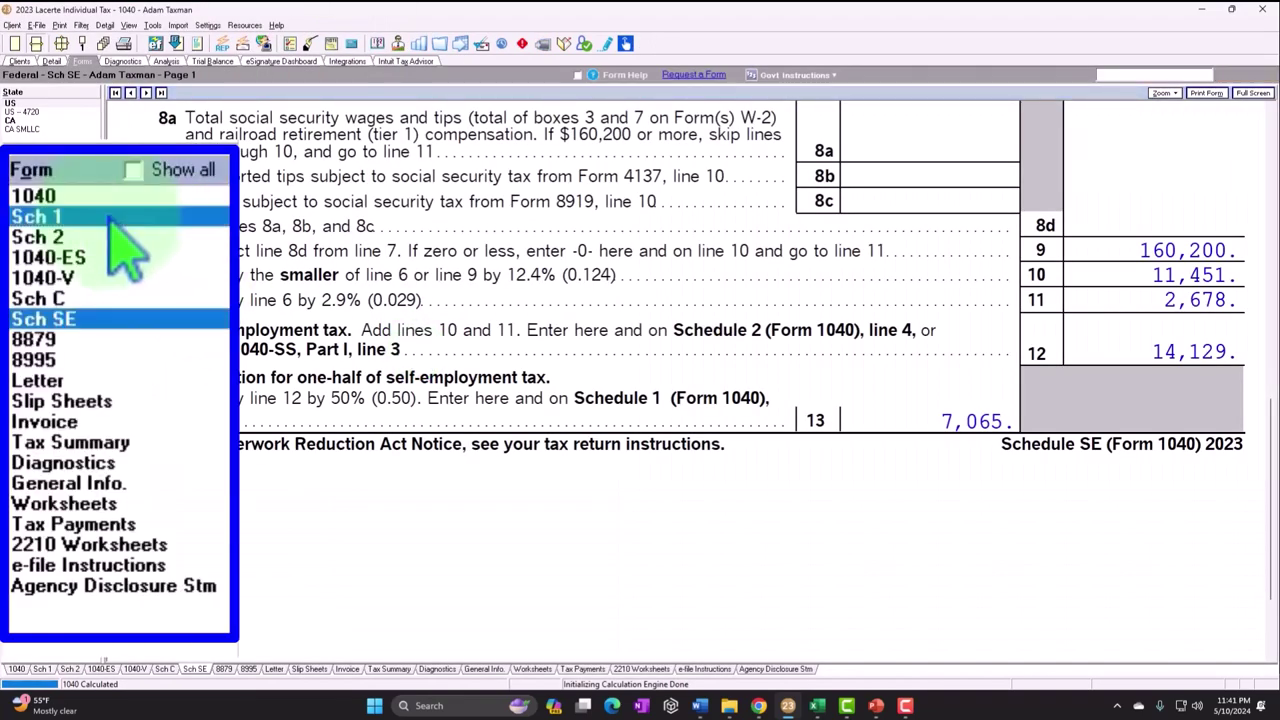
- Check the self-employed SEP deduction on Schedule 1, page 2, line 16, and trace the adjustments to Form 1040's taxable income
left_click(15, 172)
scroll(588, 487, "down", 3)
scroll(588, 487, "down", 10)
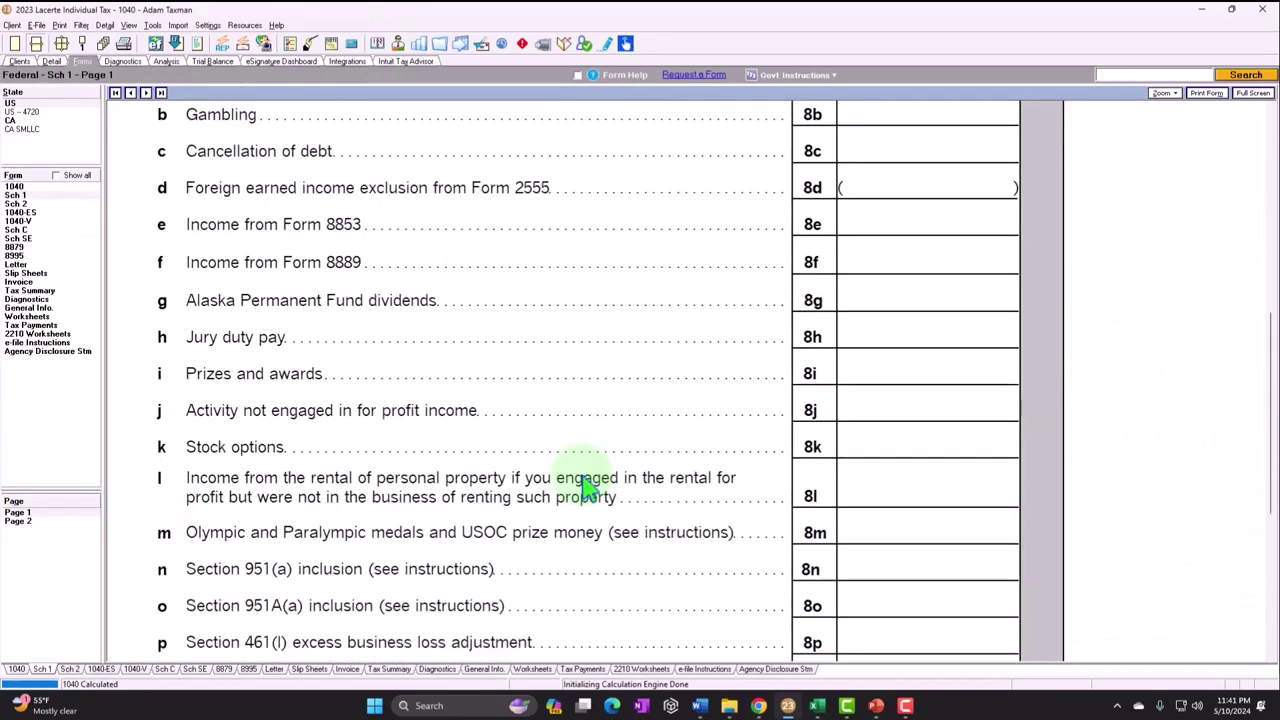
left_click(18, 521)
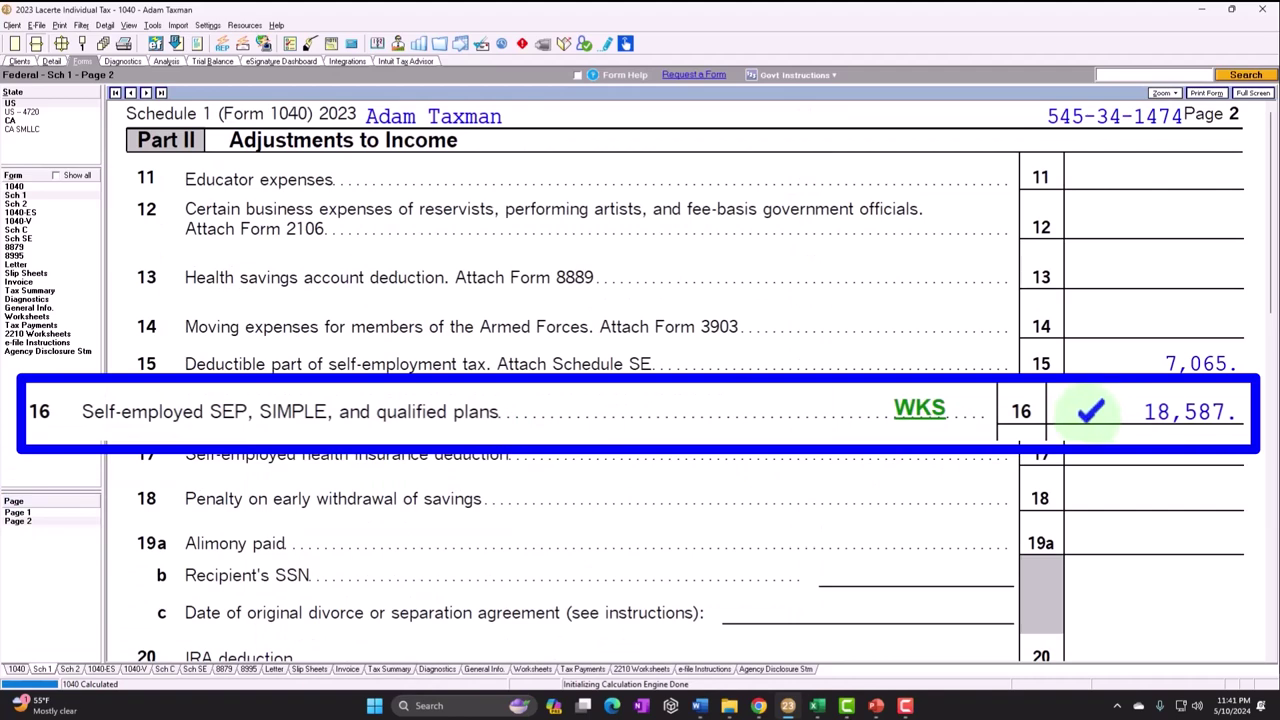
scroll(1105, 432, "down", 2)
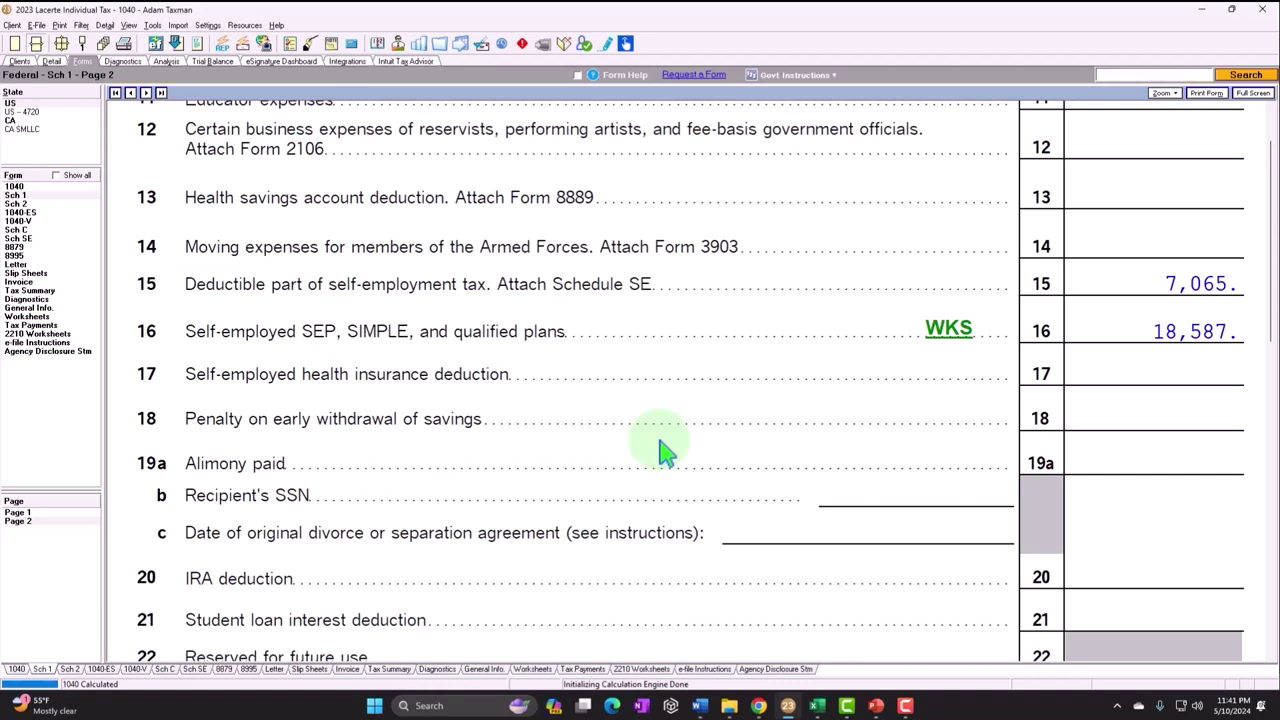
left_click(1114, 333)
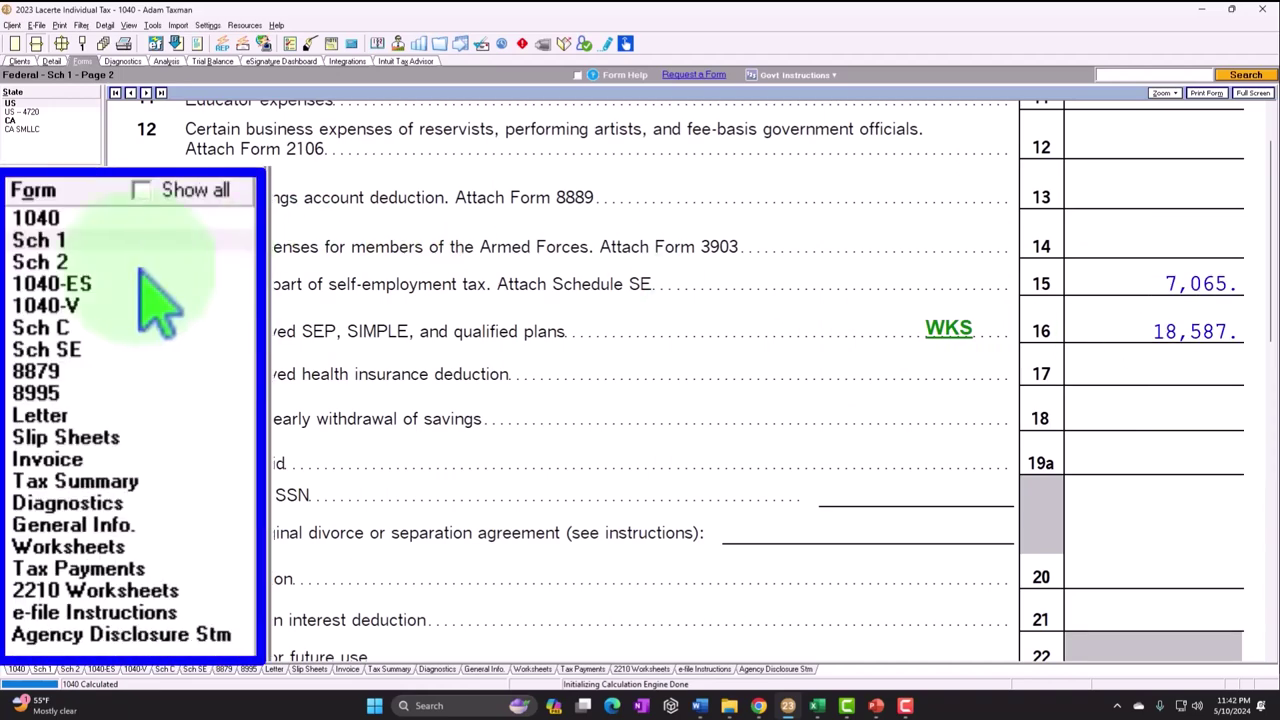
left_click(62, 222)
scroll(850, 480, "down", 15)
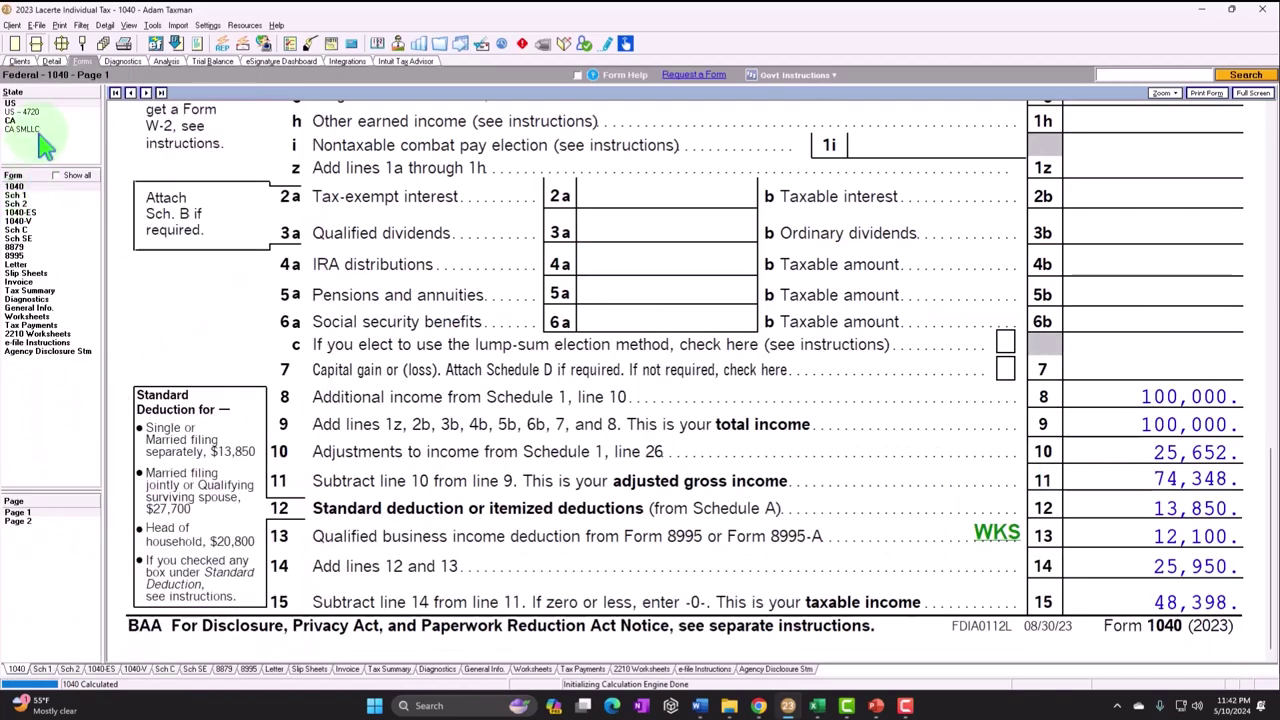
- Add a 200,000 line to the supporting detail for Schedule C gross receipts or sales, and return to Form 1040
left_click(51, 61)
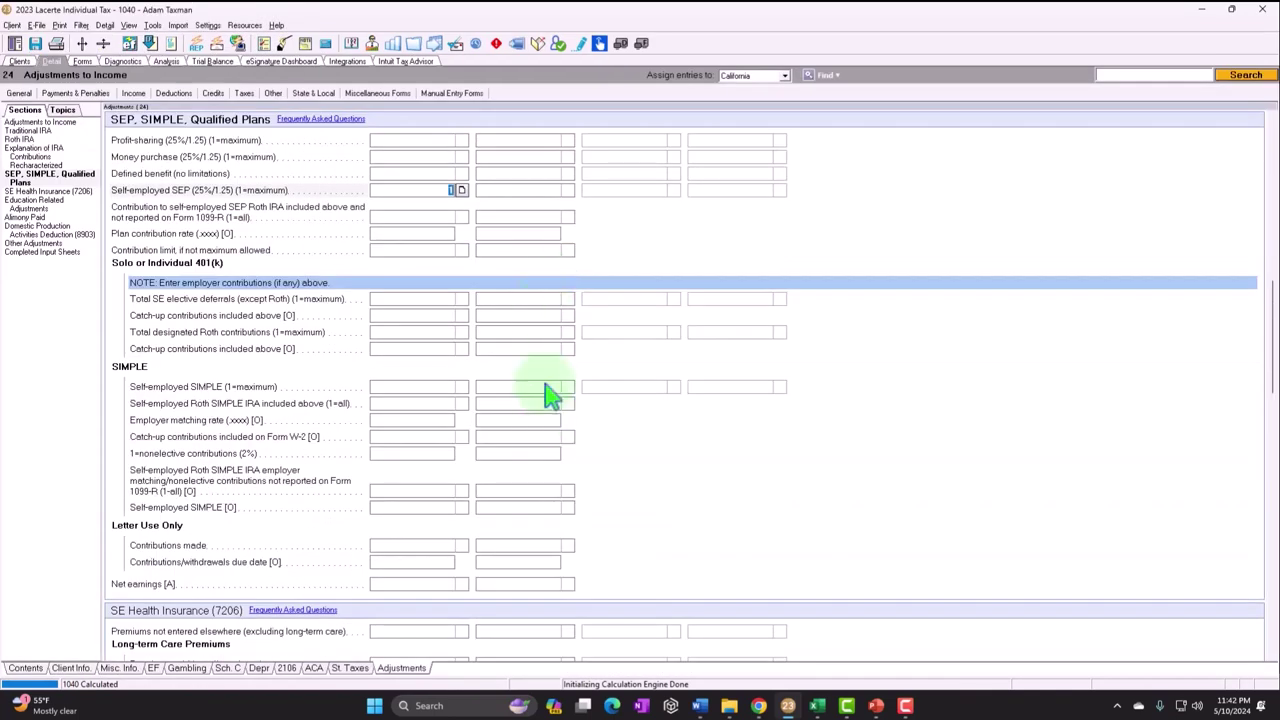
left_click(135, 93)
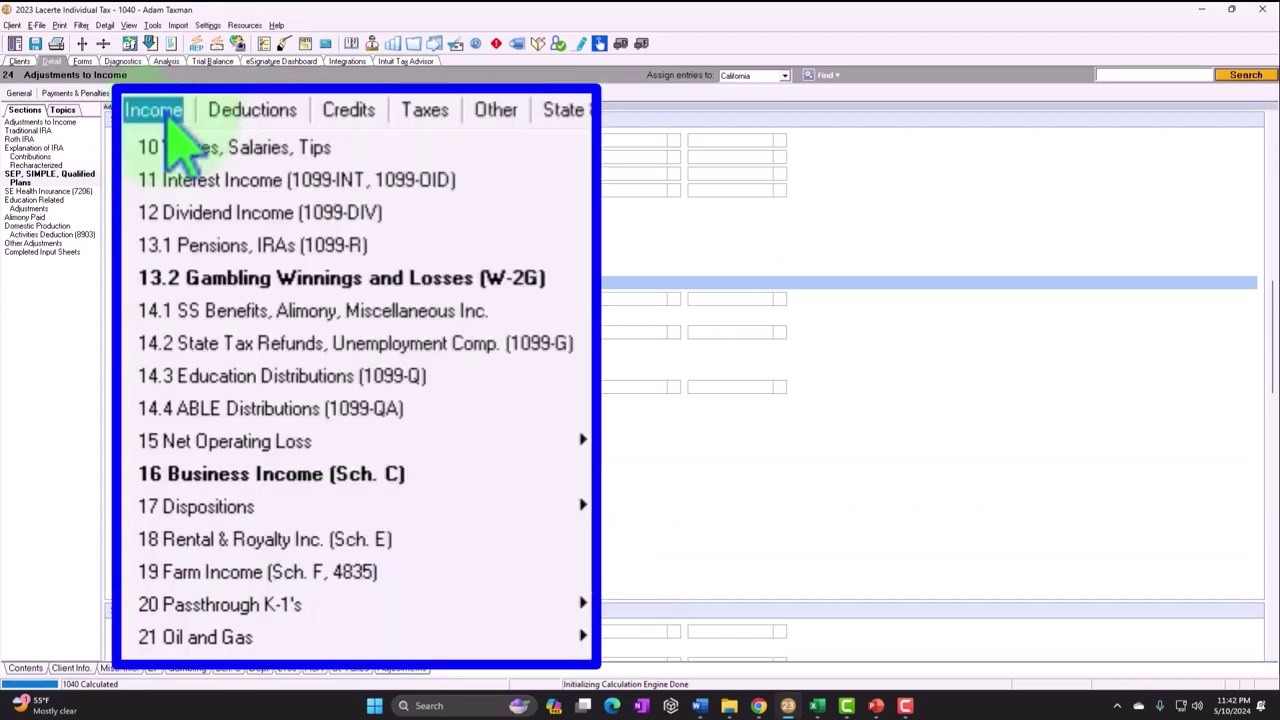
left_click(173, 241)
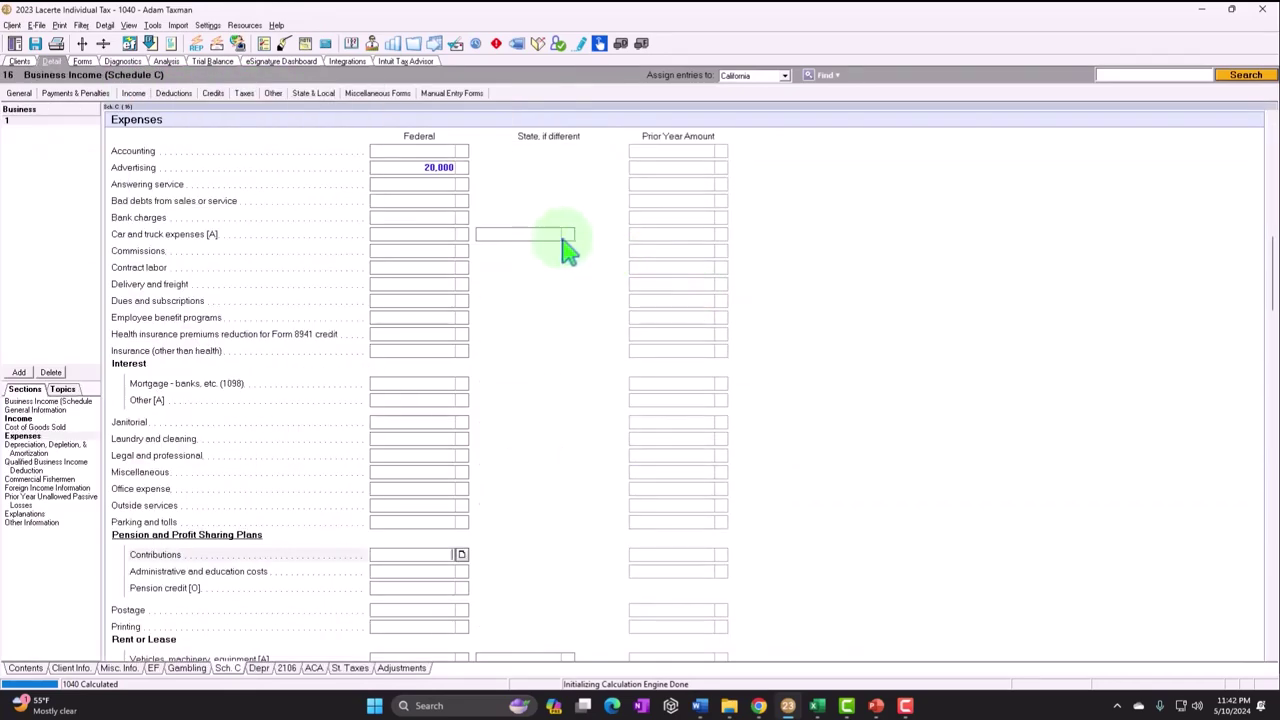
scroll(555, 255, "up", 3)
left_click(455, 137)
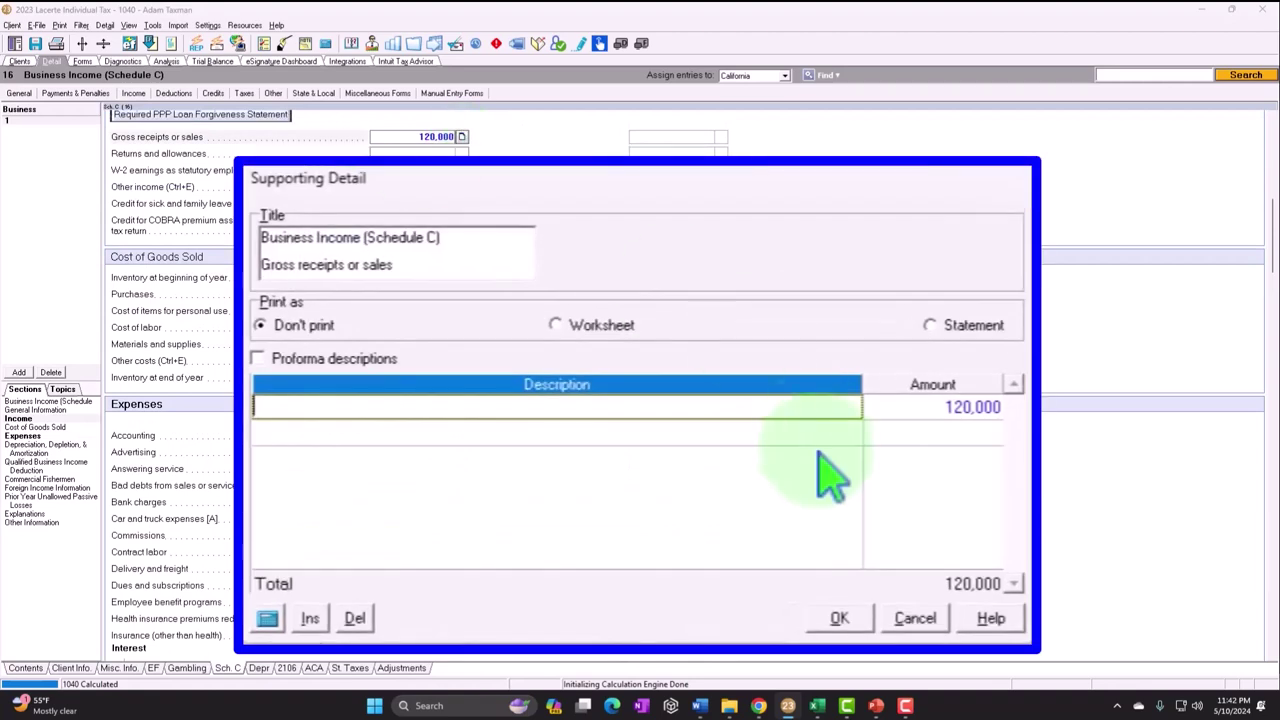
left_click(920, 432)
type("200,000")
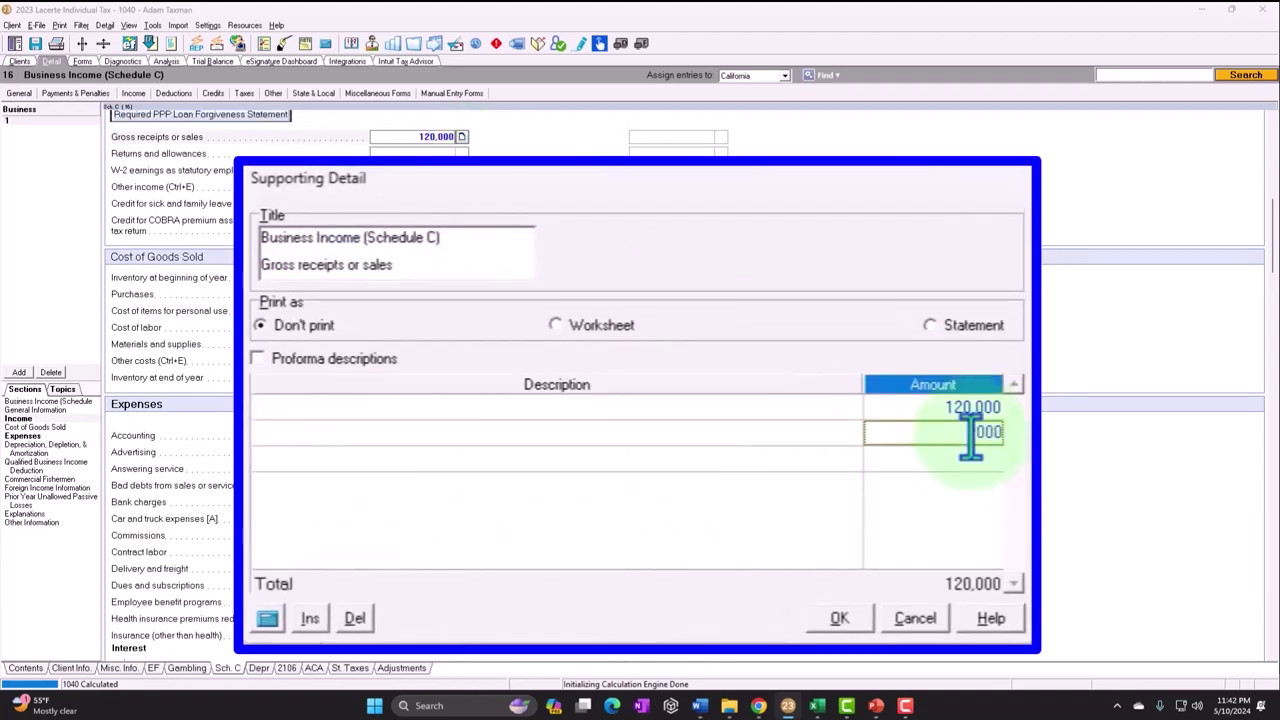
key("Return")
left_click(853, 620)
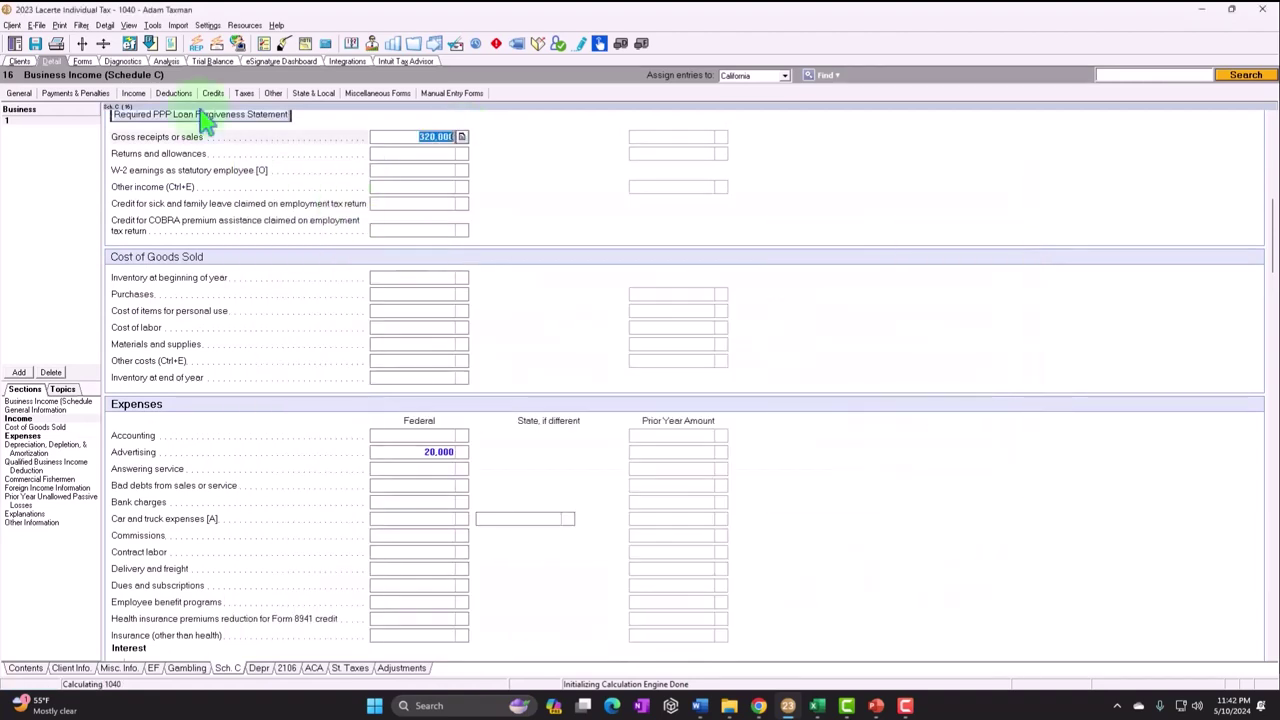
left_click(83, 61)
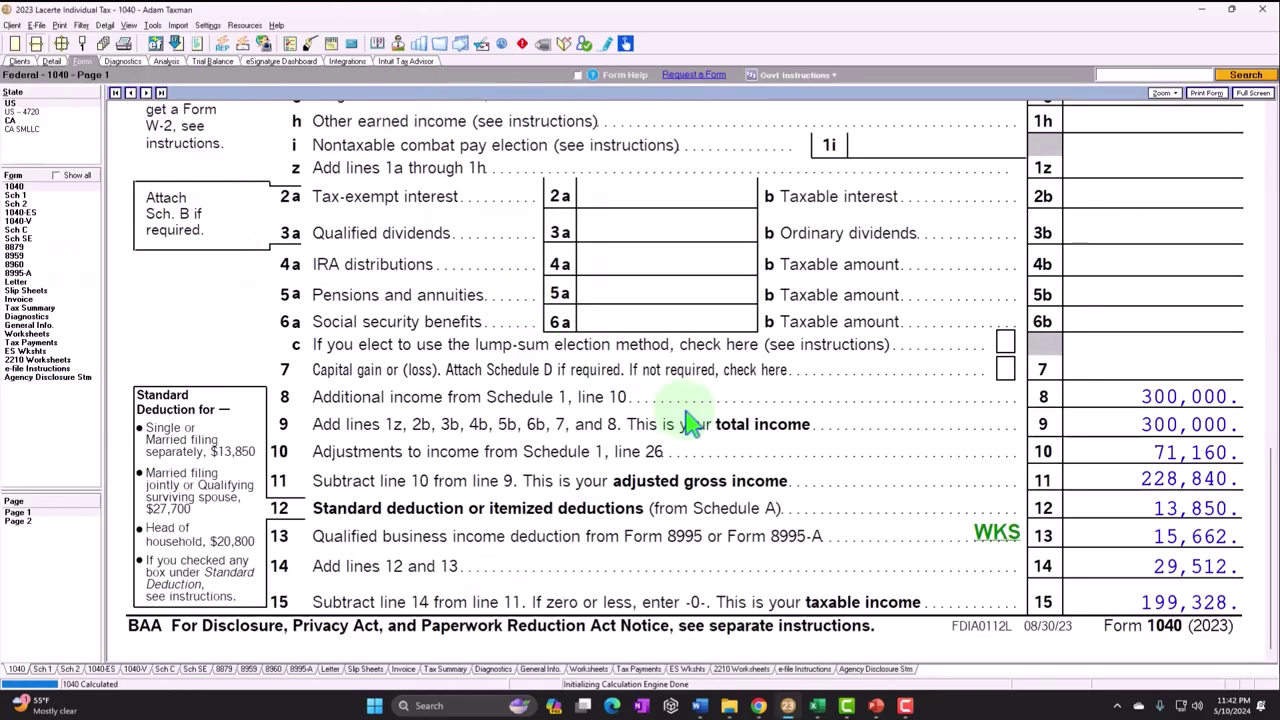
- Check Schedule C's total expenses and tentative profit, and the business income and SEP deduction on pages 1 and 2 of Schedule 1
left_click(78, 245)
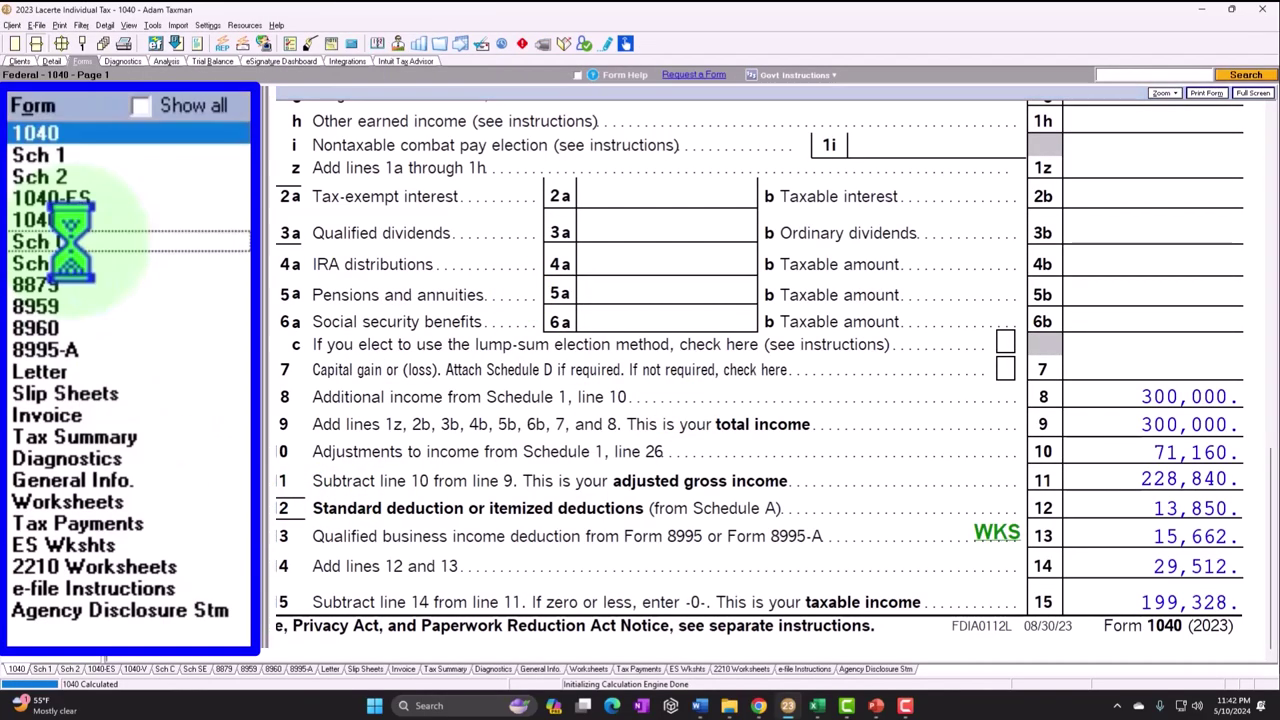
scroll(740, 470, "down", 10)
scroll(705, 497, "down", 2)
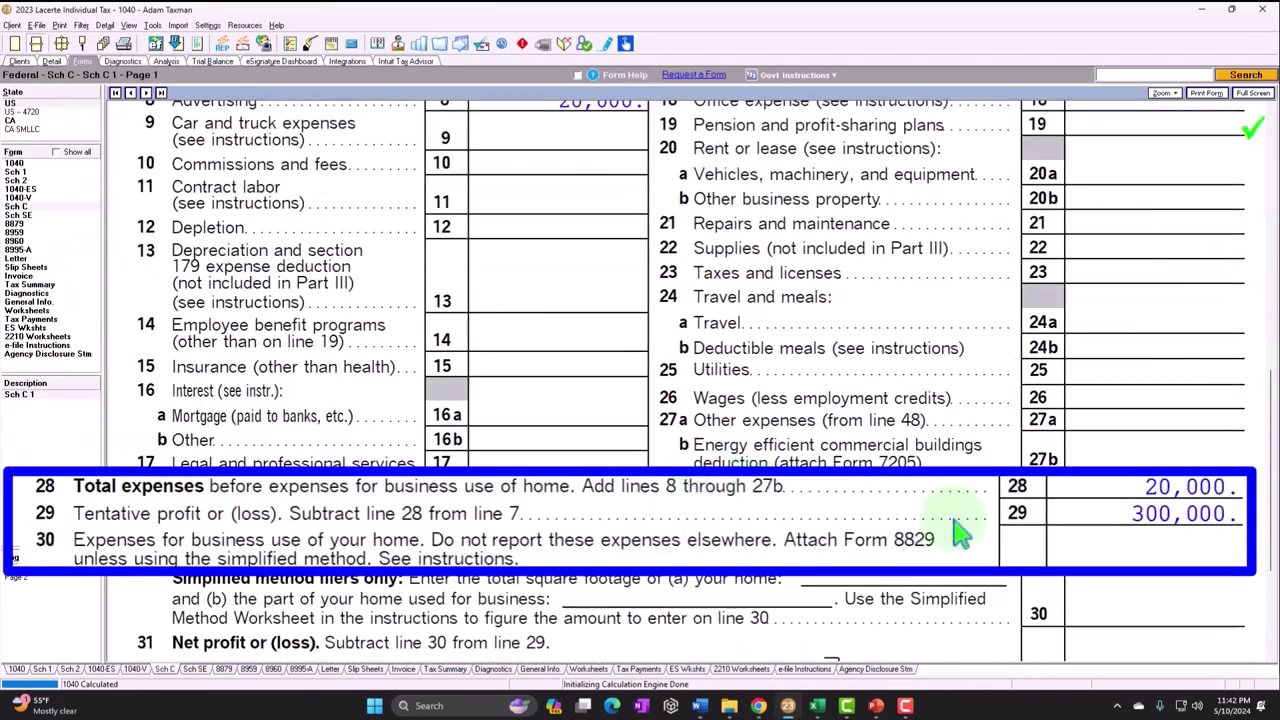
left_click(60, 160)
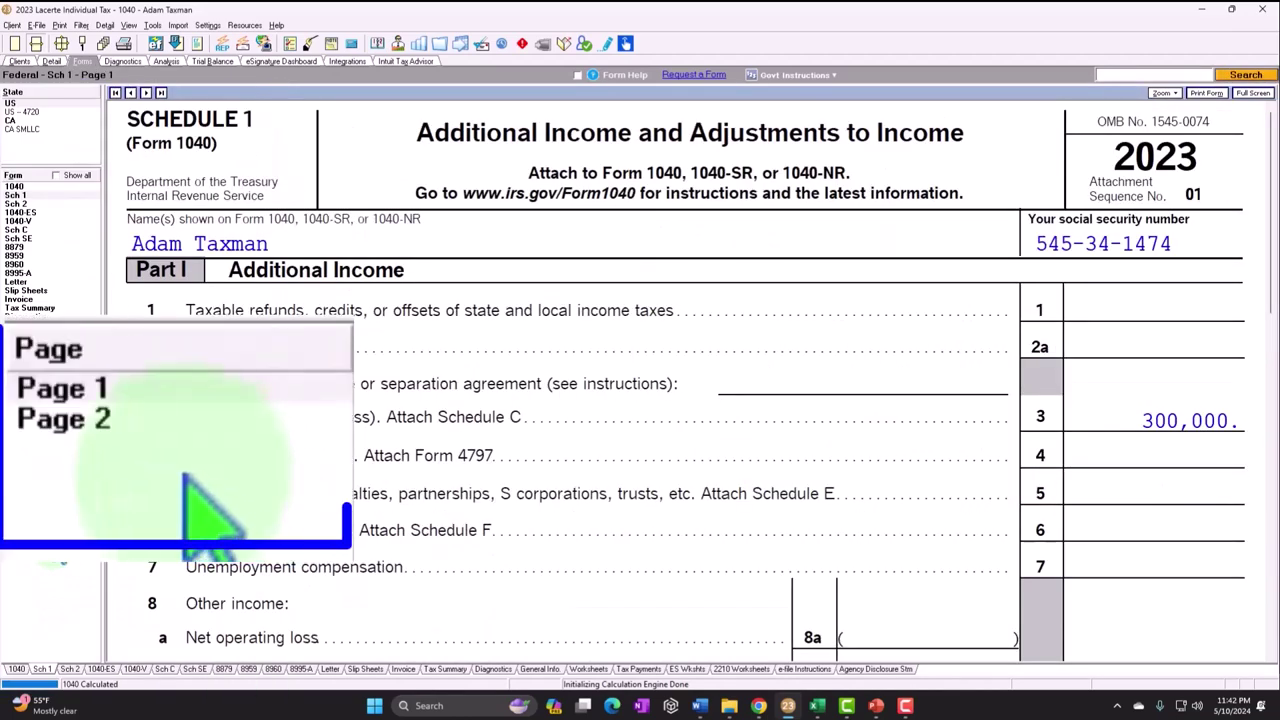
left_click(70, 419)
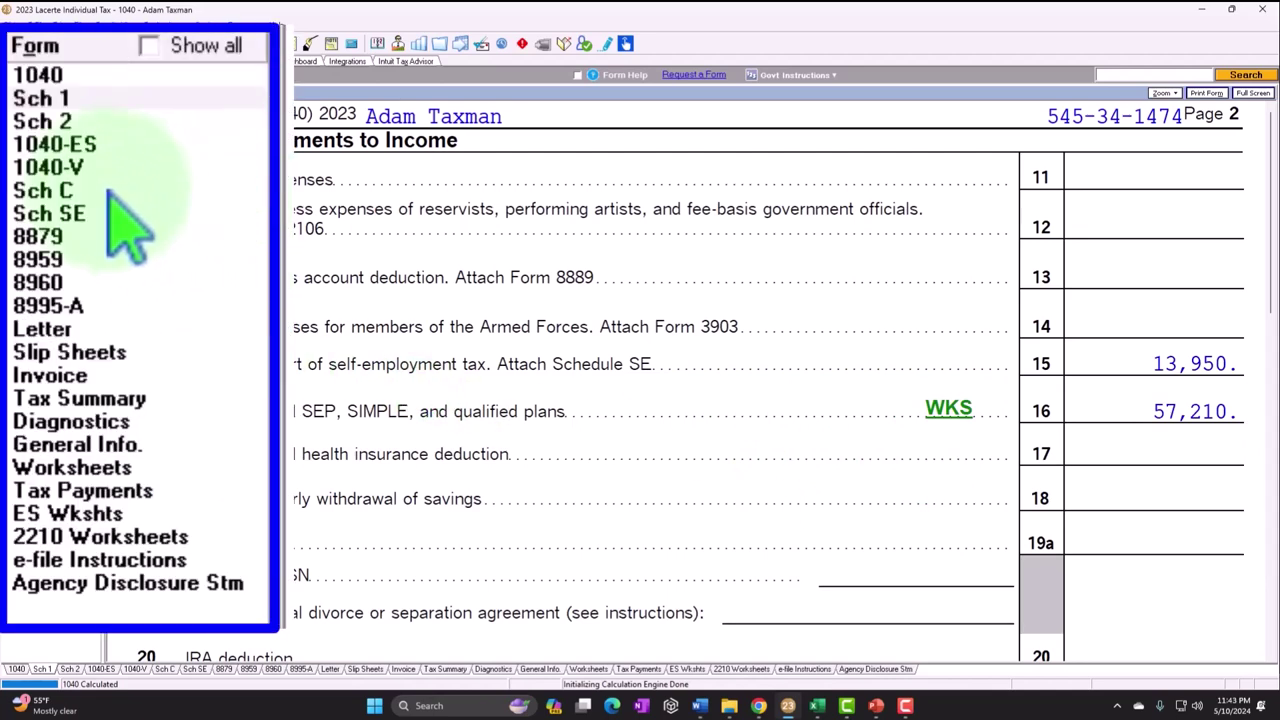
- Enter 10,000 as the pension and profit-sharing plan contributions feeding Schedule C, line 19, and return to the form
left_click(15, 206)
scroll(737, 378, "down", 3)
scroll(737, 378, "down", 8)
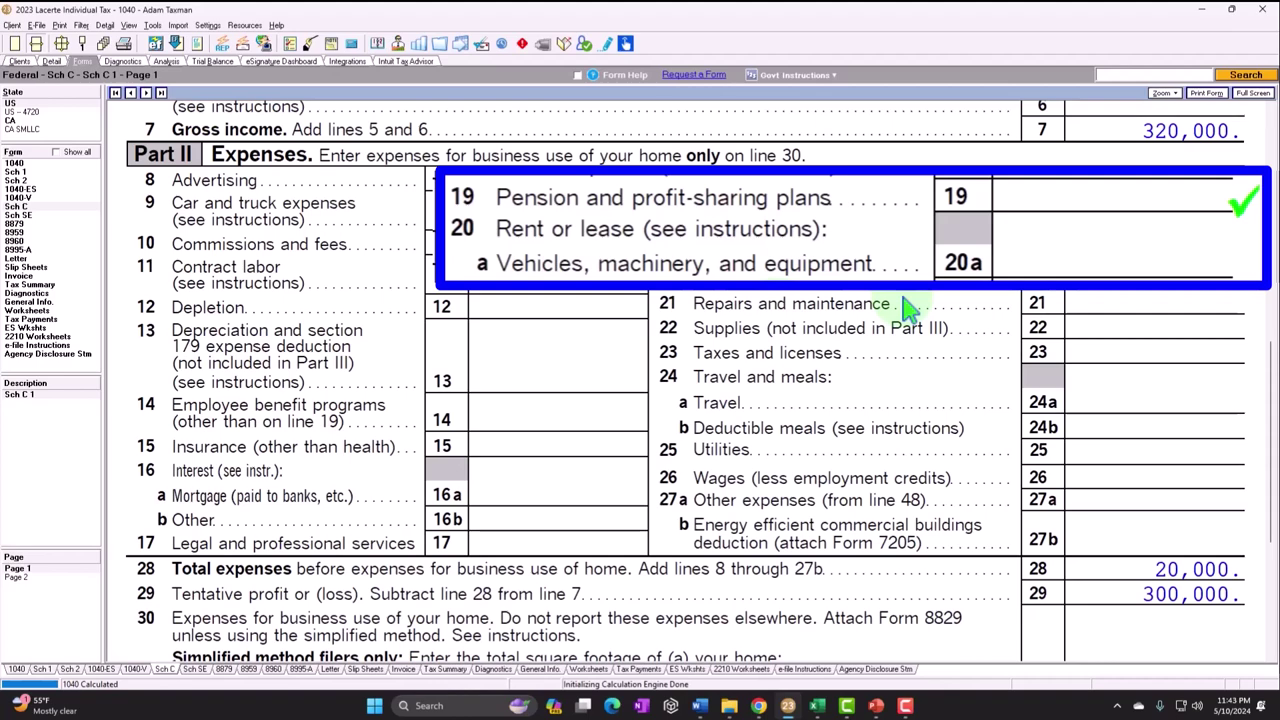
right_click(1125, 205)
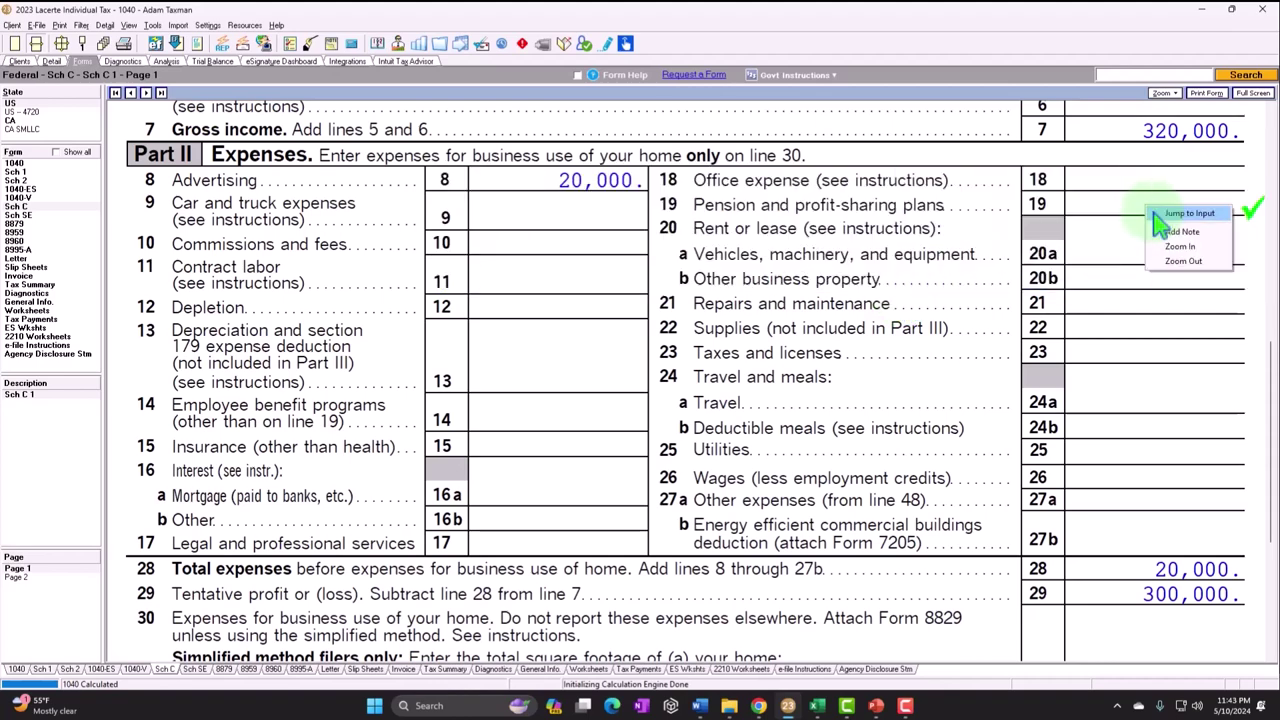
left_click(1160, 212)
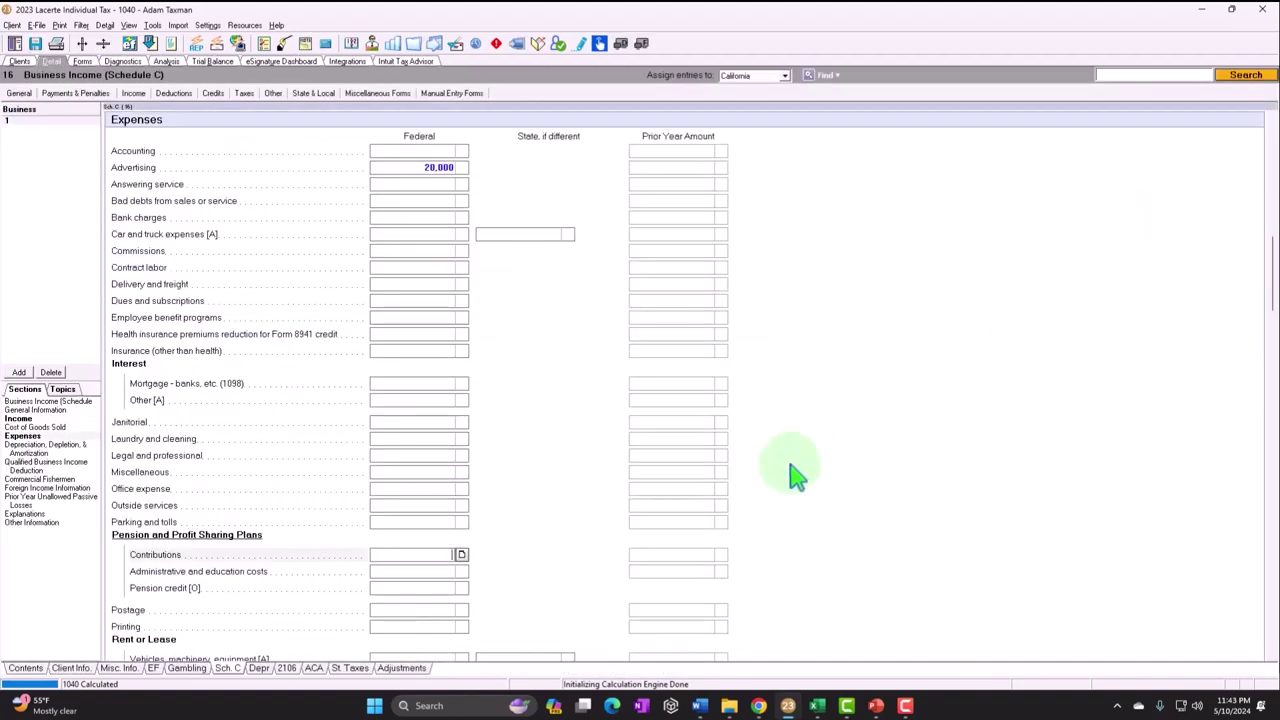
scroll(790, 465, "down", 5)
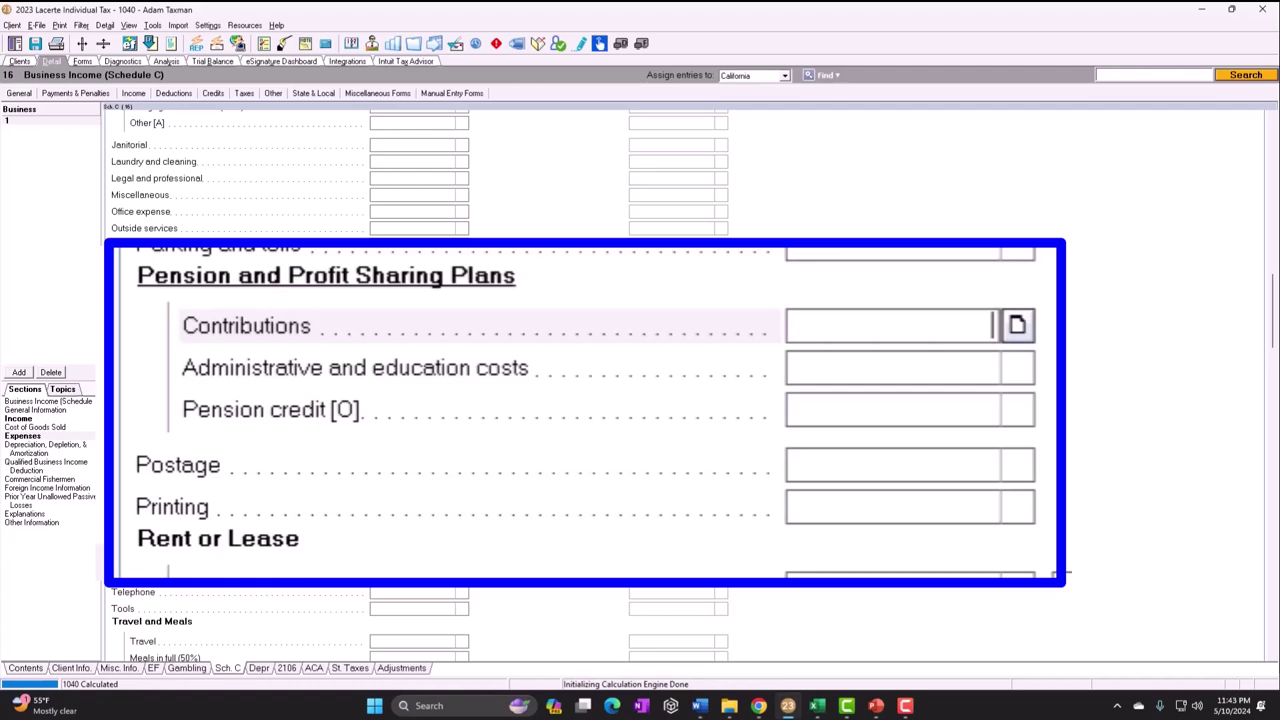
type("10000")
key("Return")
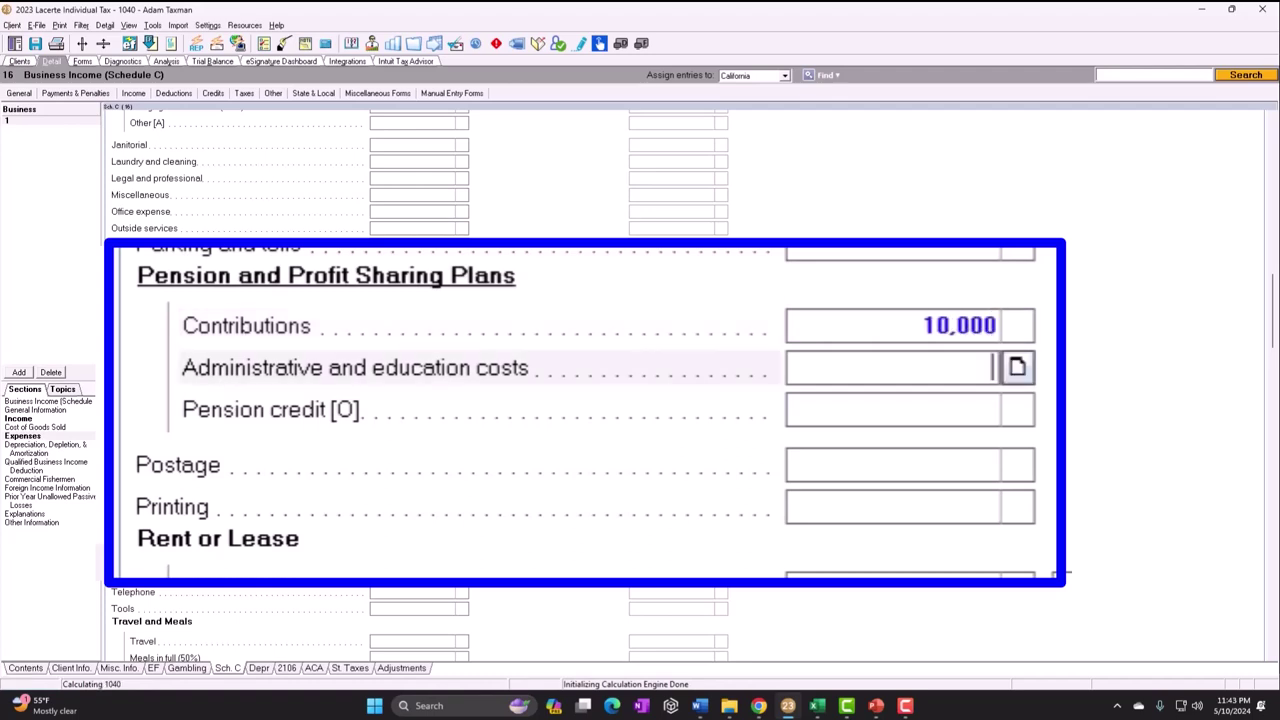
left_click(84, 62)
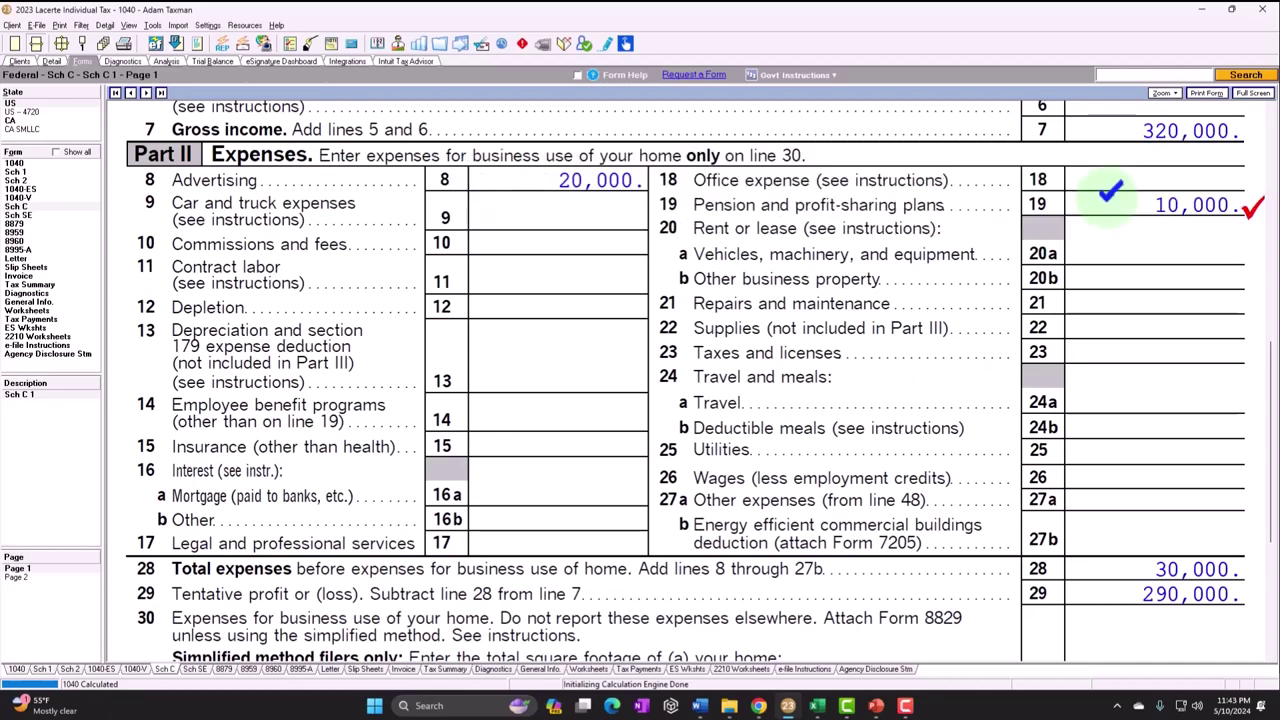
- Review Schedule C's income, expenses and tentative profit, and trace them to Schedule 1's business income and page 2 adjustments
scroll(760, 310, "up", 3)
scroll(760, 315, "up", 5)
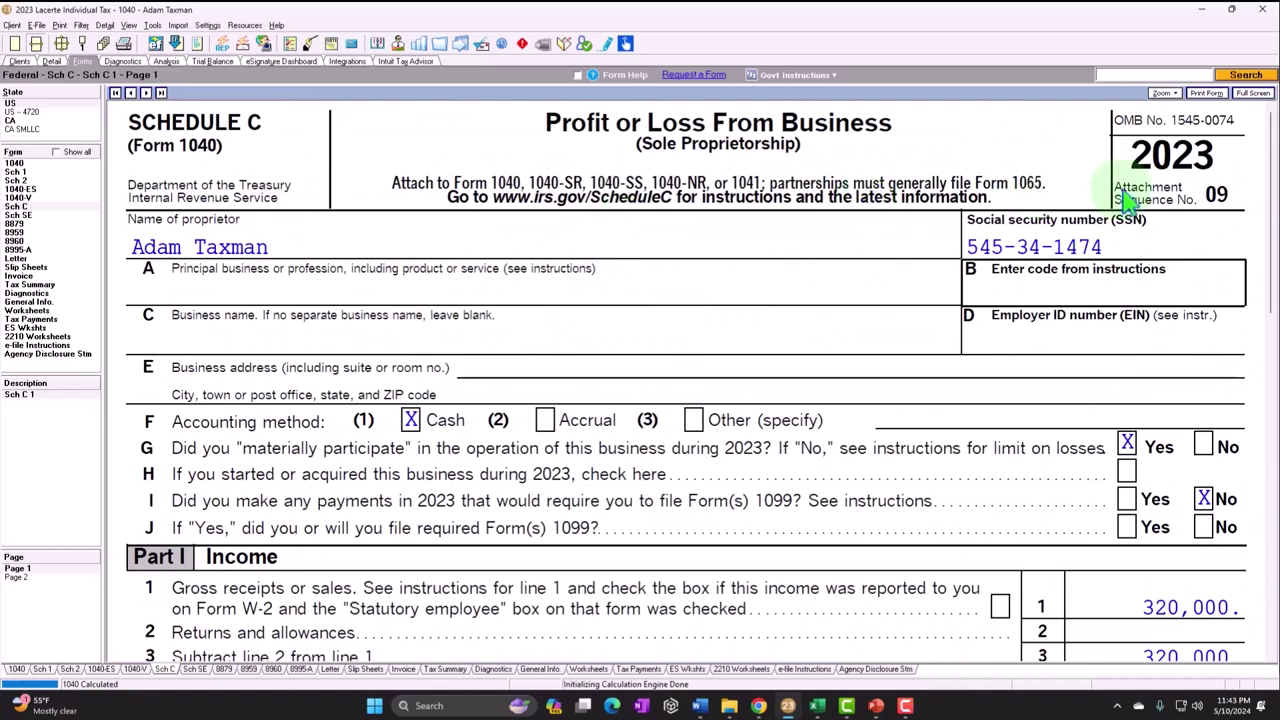
scroll(1049, 334, "down", 5)
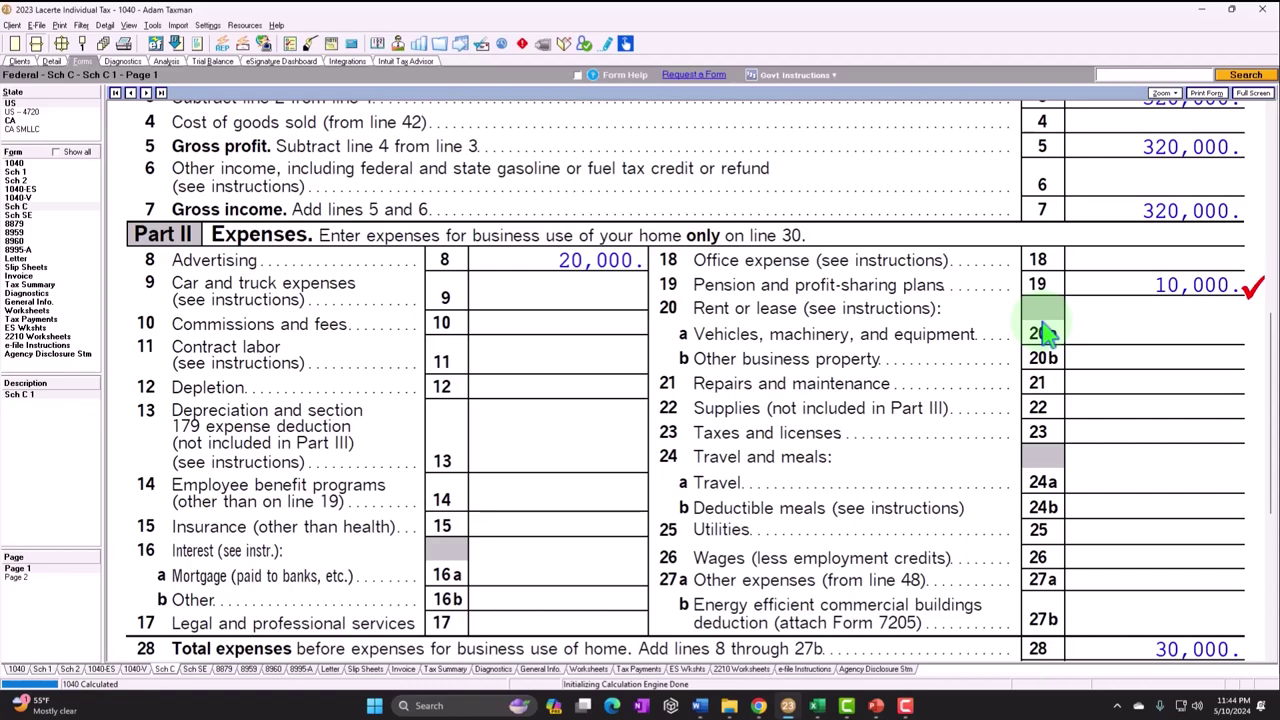
scroll(1040, 397, "down", 1)
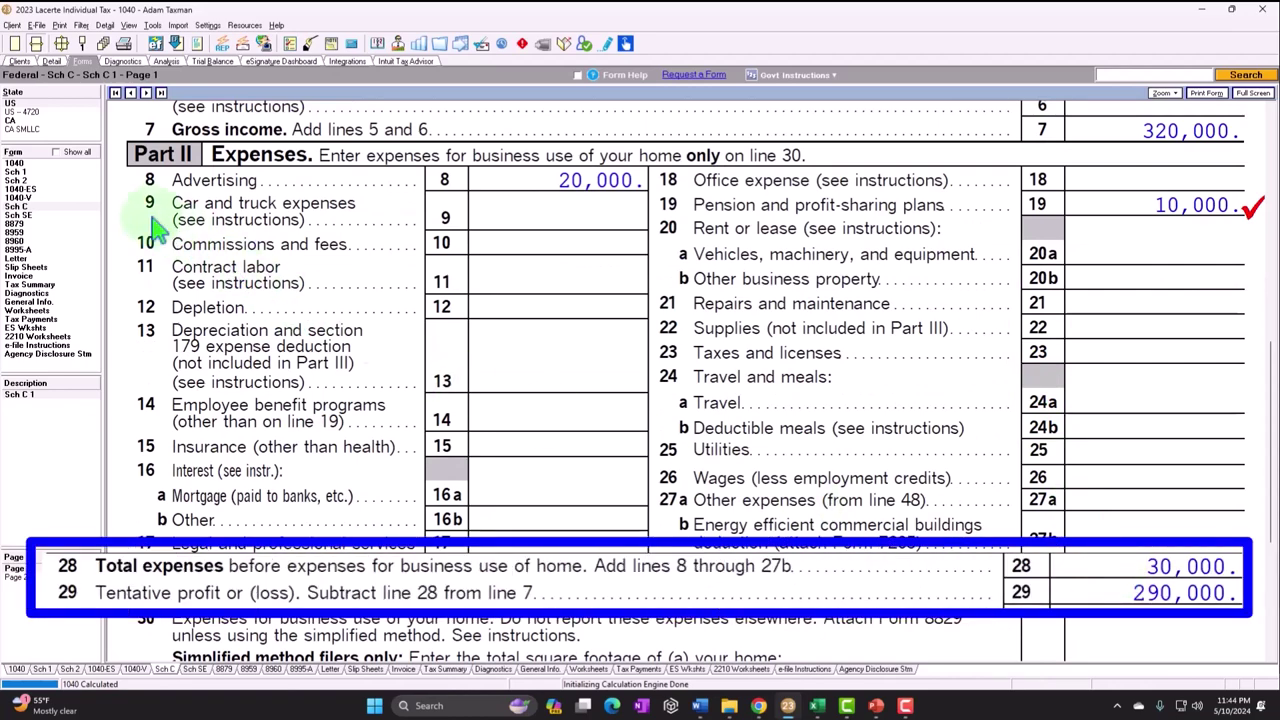
left_click(66, 195)
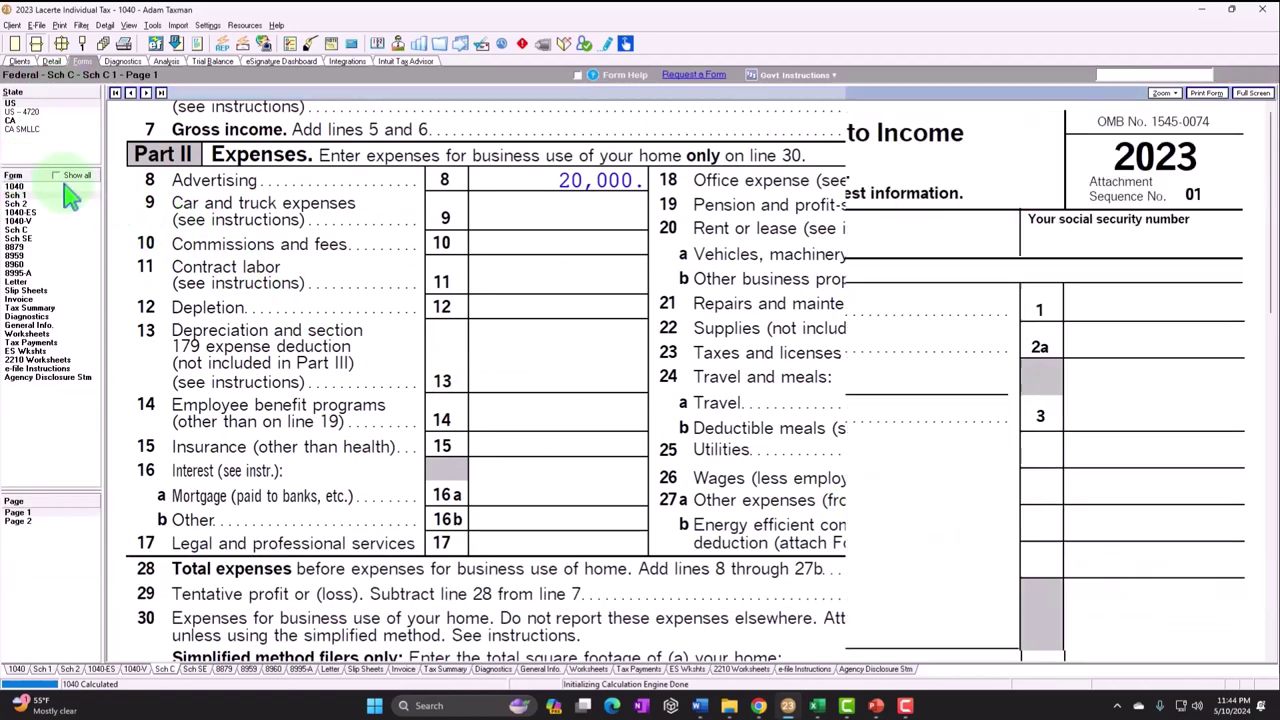
scroll(729, 391, "down", 6)
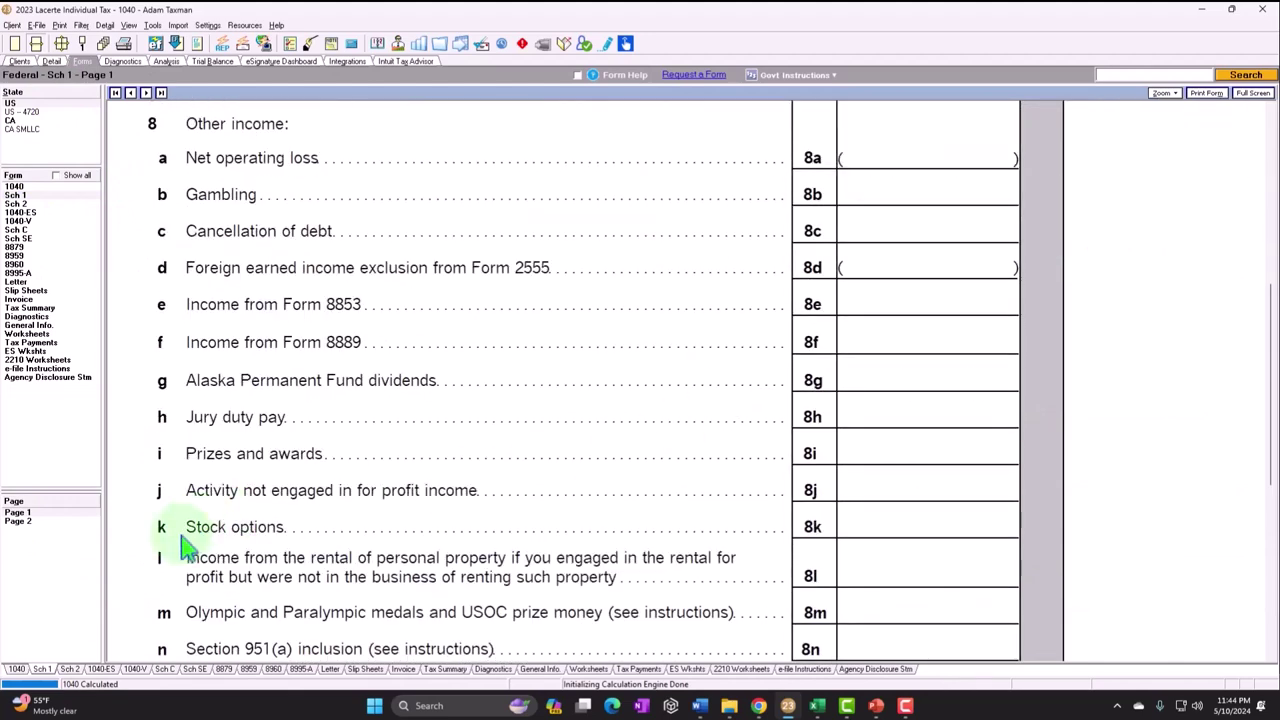
scroll(500, 500, "up", 3)
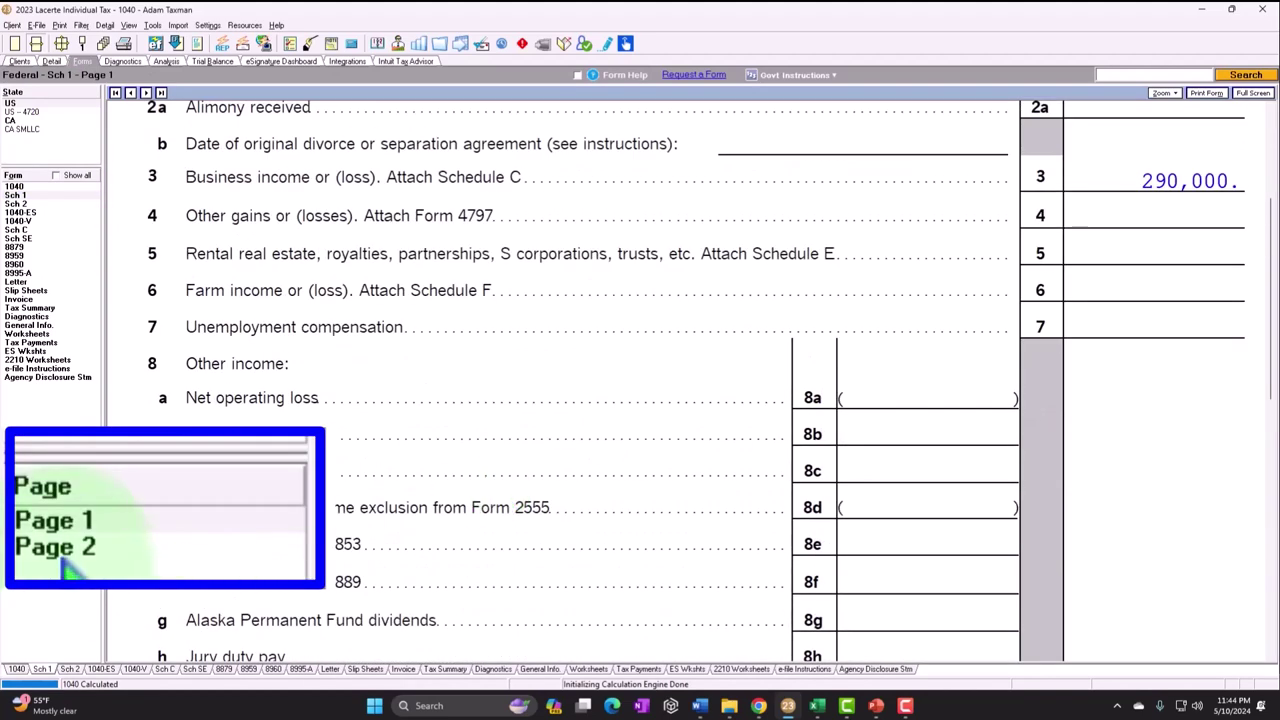
left_click(20, 522)
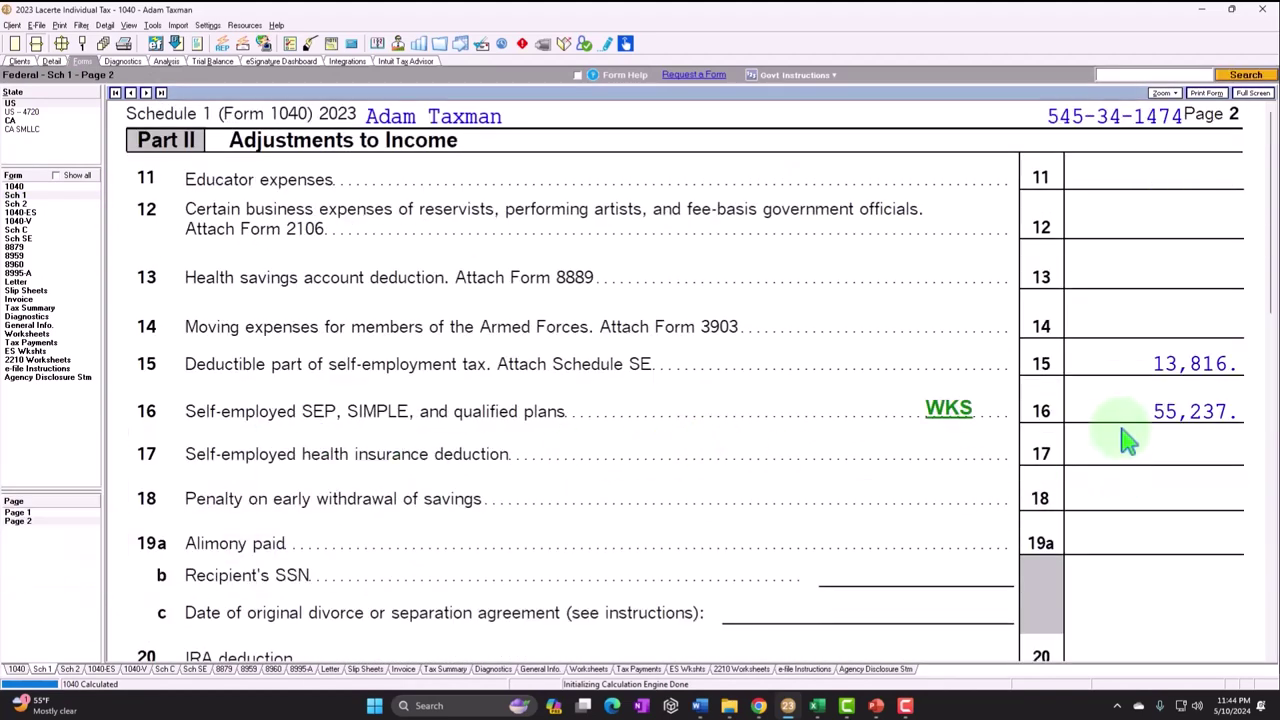